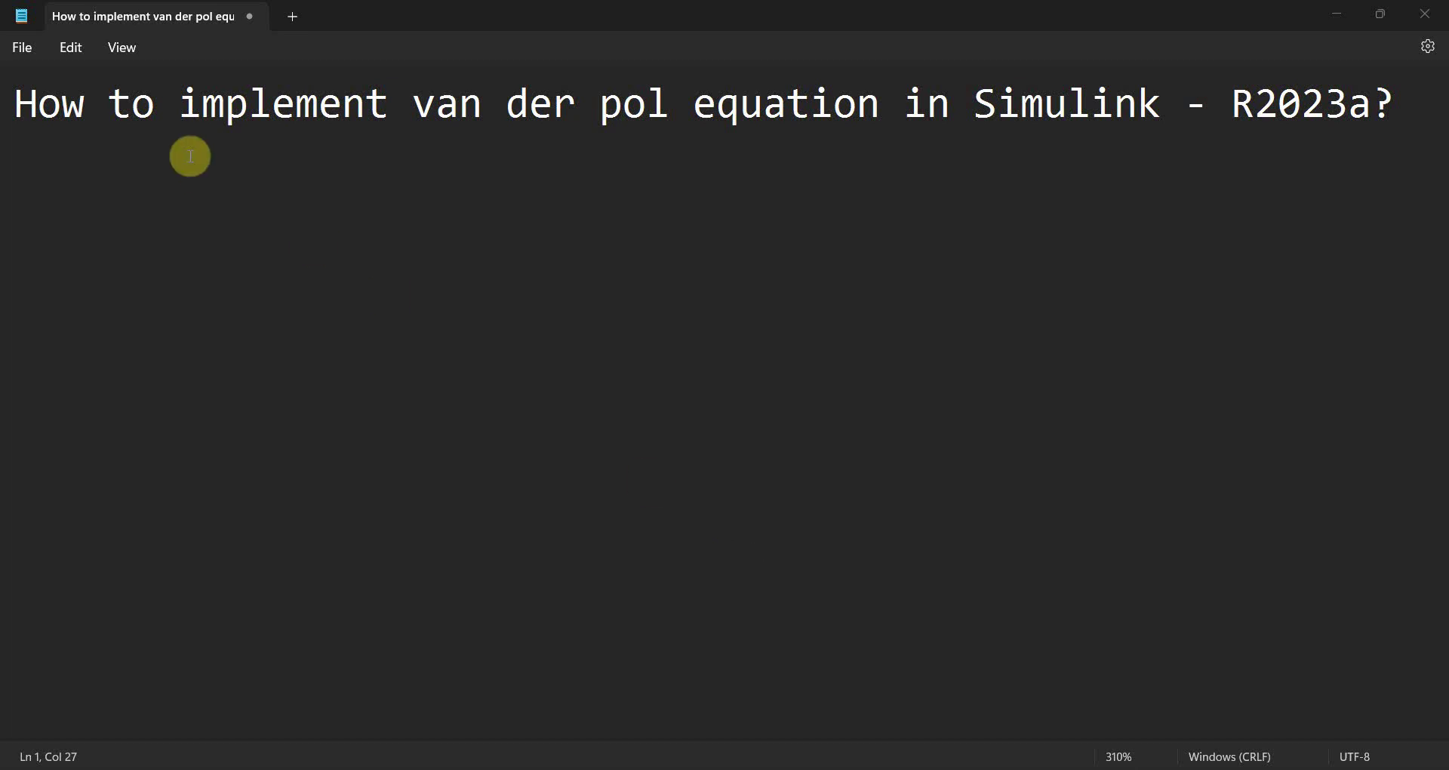
Step: Bring the vdp example model to the front and run its simulation
left_click_drag(181, 114, 877, 73)
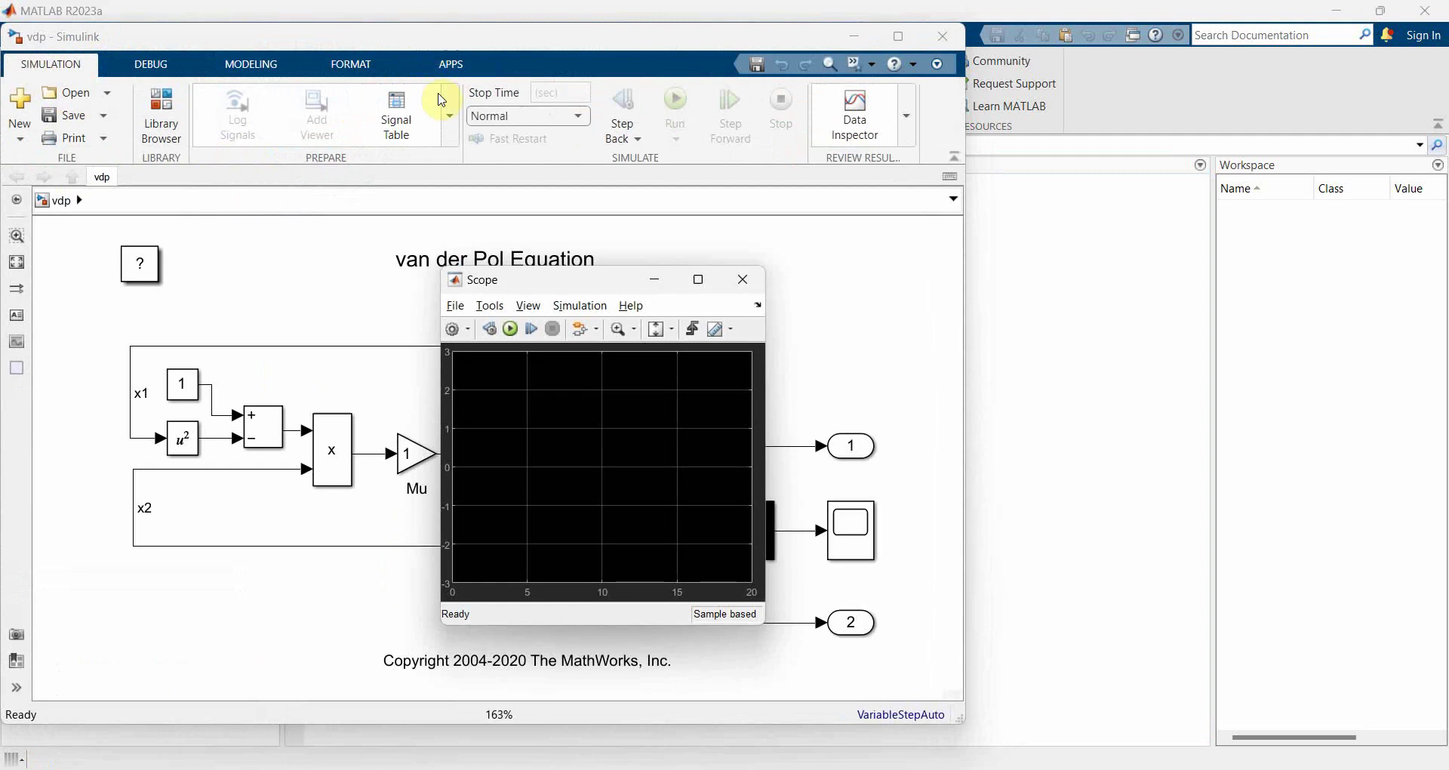
left_click(1037, 285)
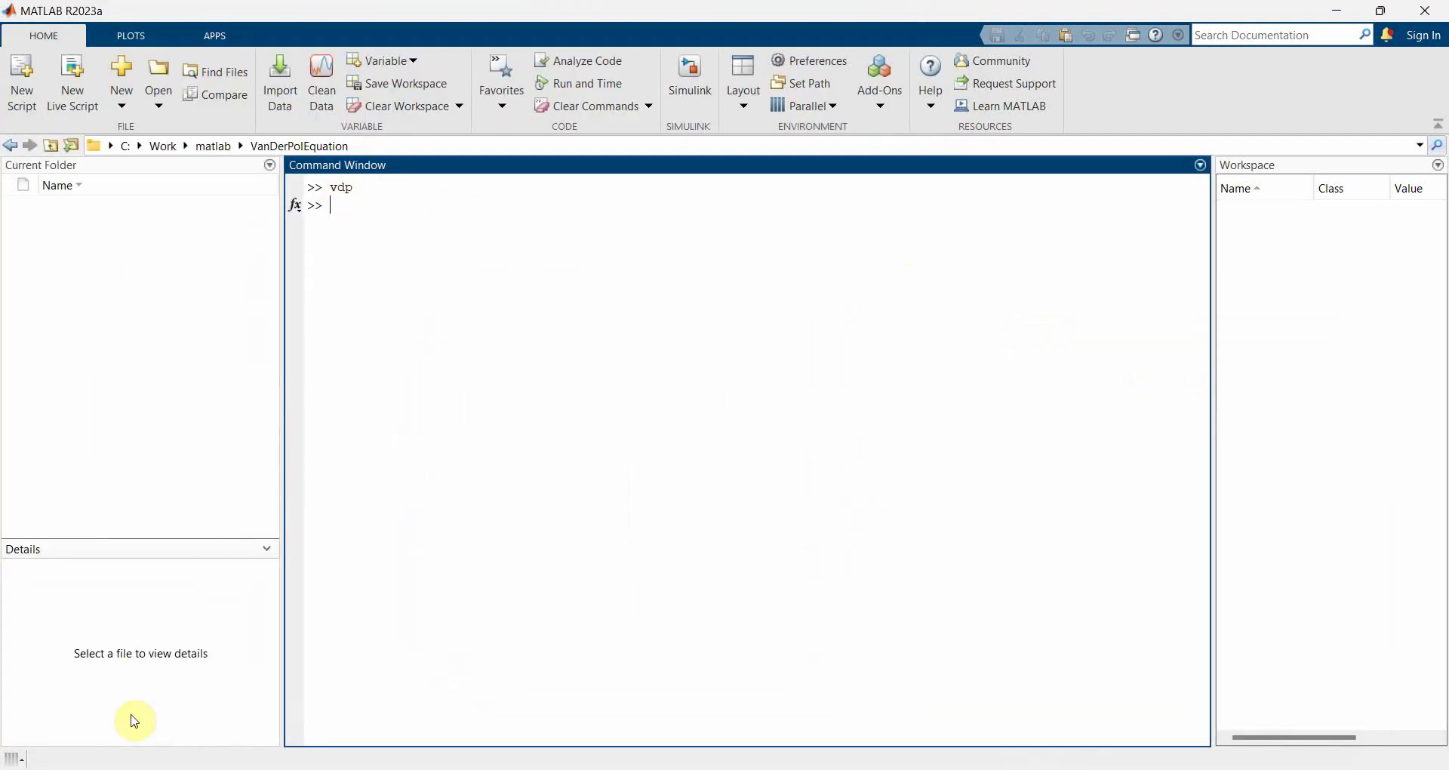
left_click(251, 691)
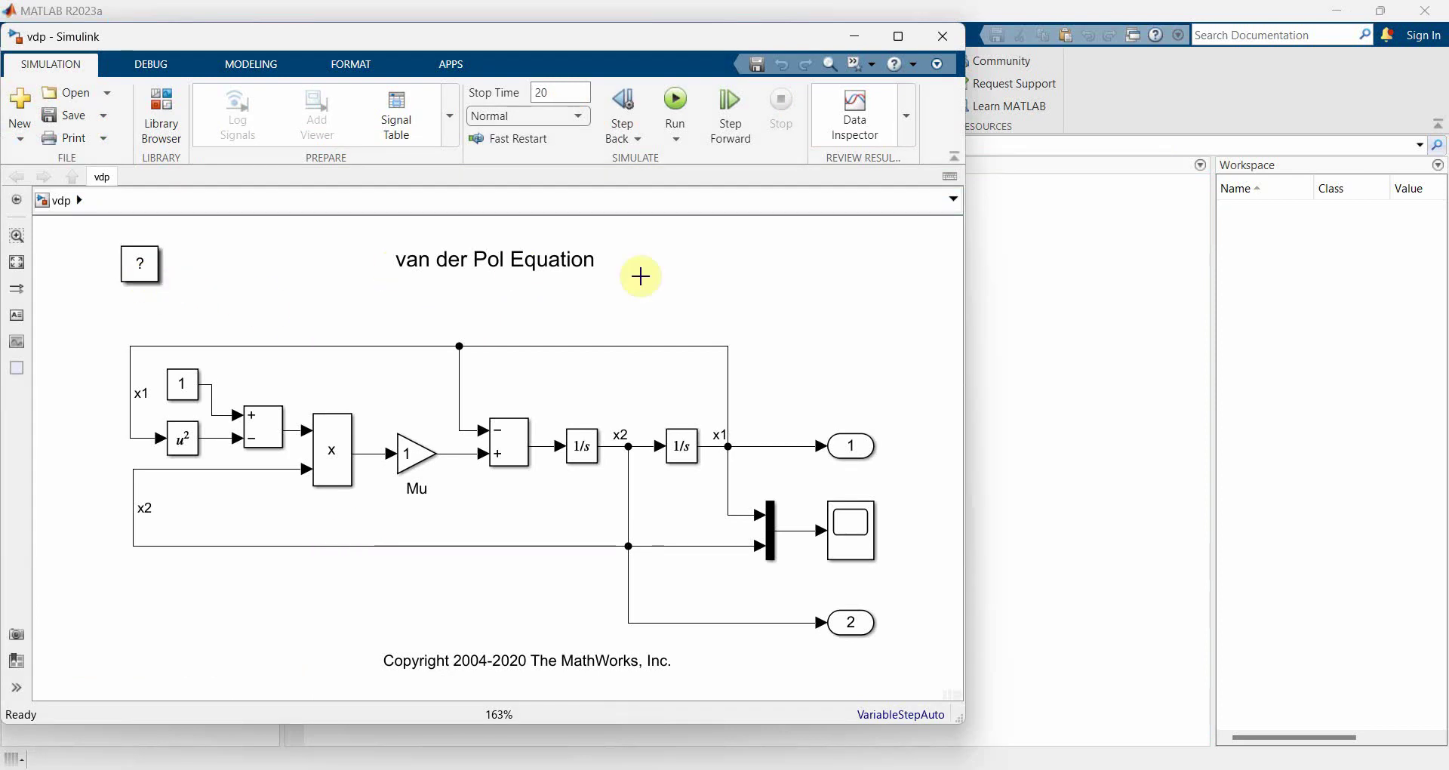
left_click(676, 104)
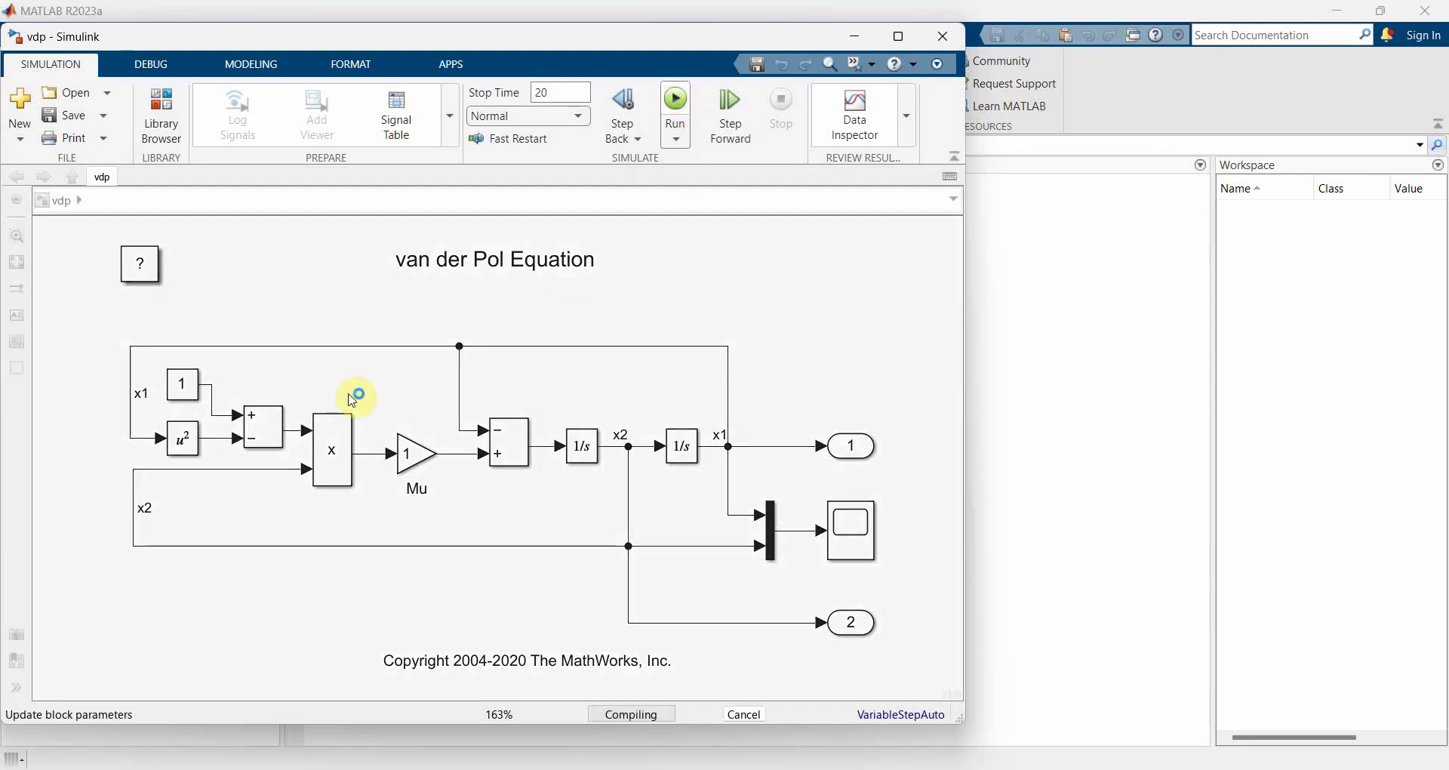
Step: Raise and enlarge the Scope showing the x1 and x2 oscillations, then minimize the vdp model
mouse_move(15, 759)
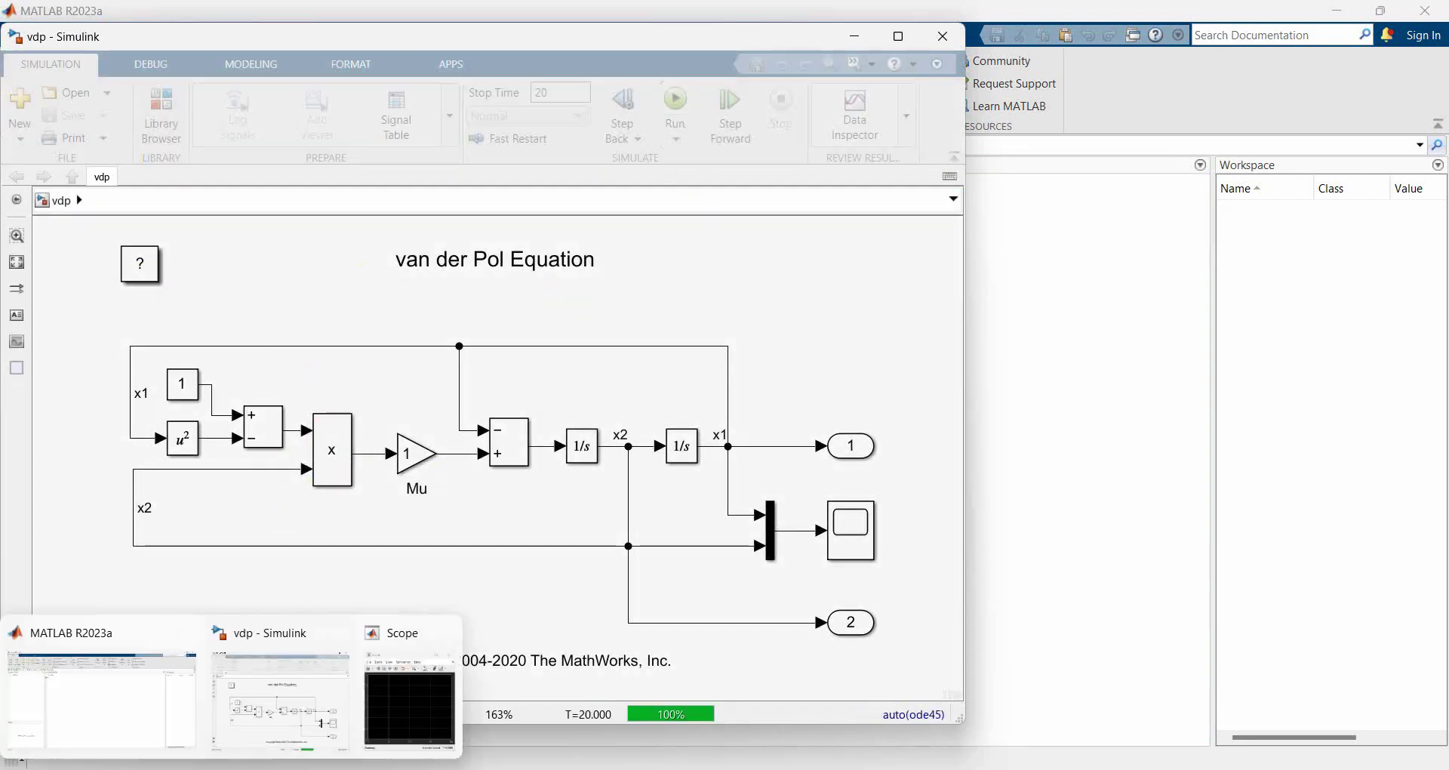
left_click(361, 728)
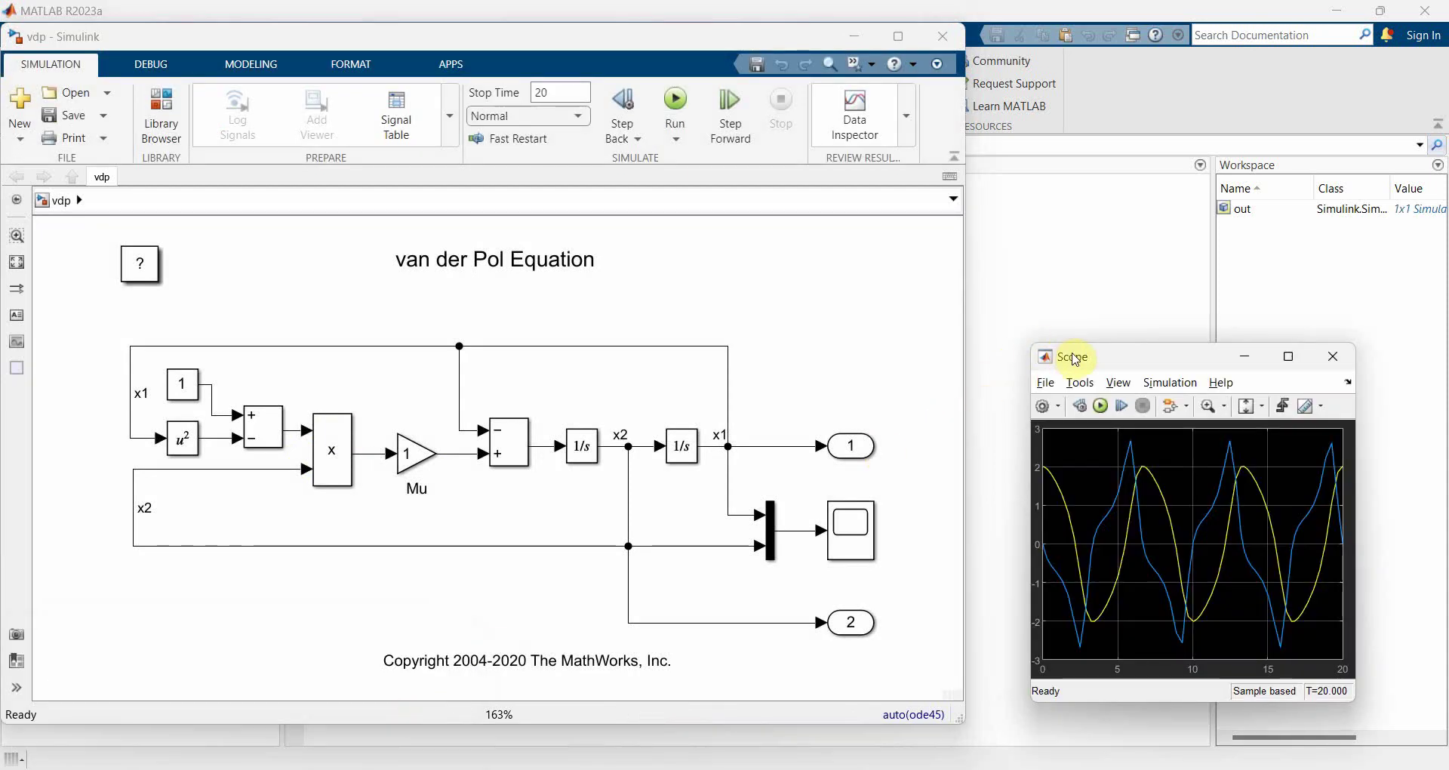
left_click_drag(1087, 355, 1041, 246)
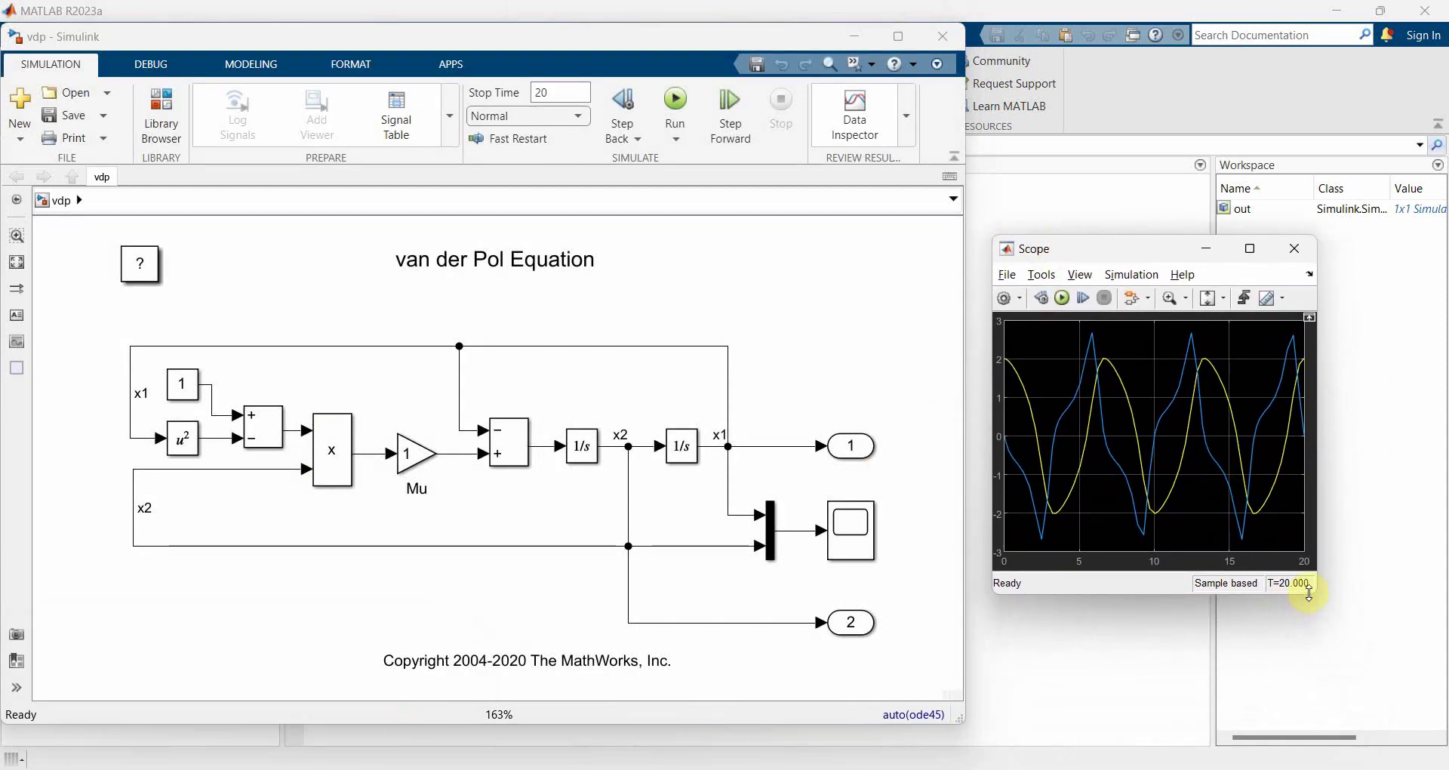
left_click_drag(1317, 596, 1364, 619)
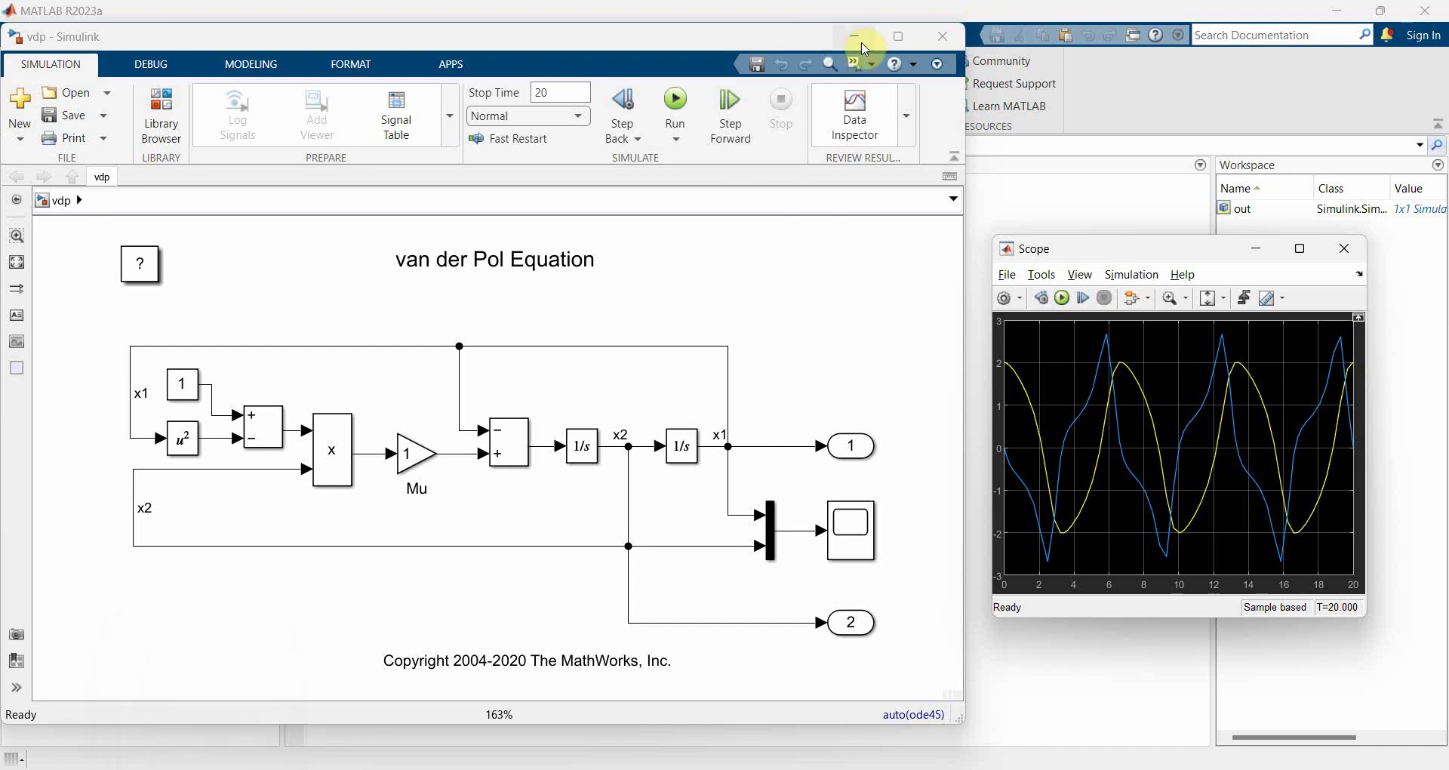
left_click(855, 37)
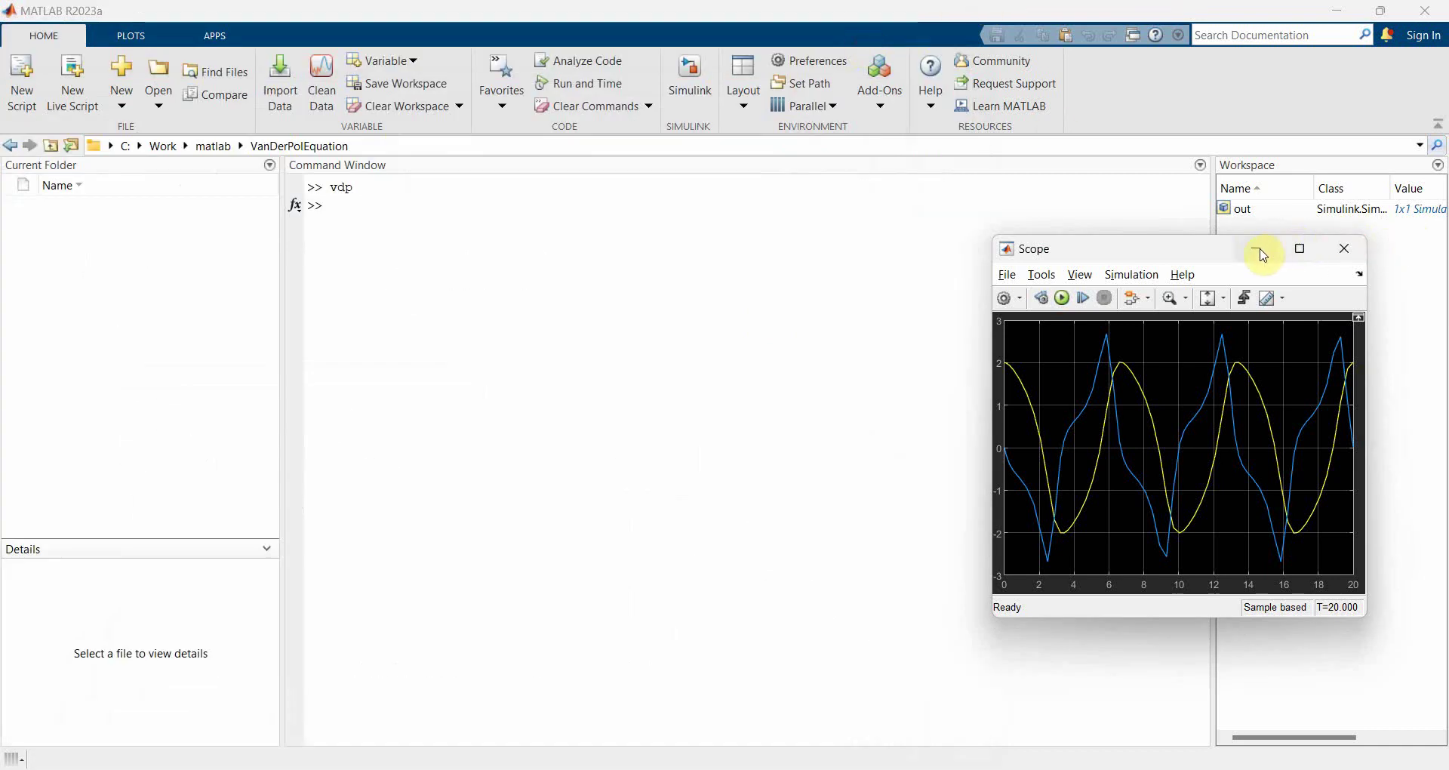
Step: Minimize the Scope window so the Notepad note comes back into view
left_click(1256, 249)
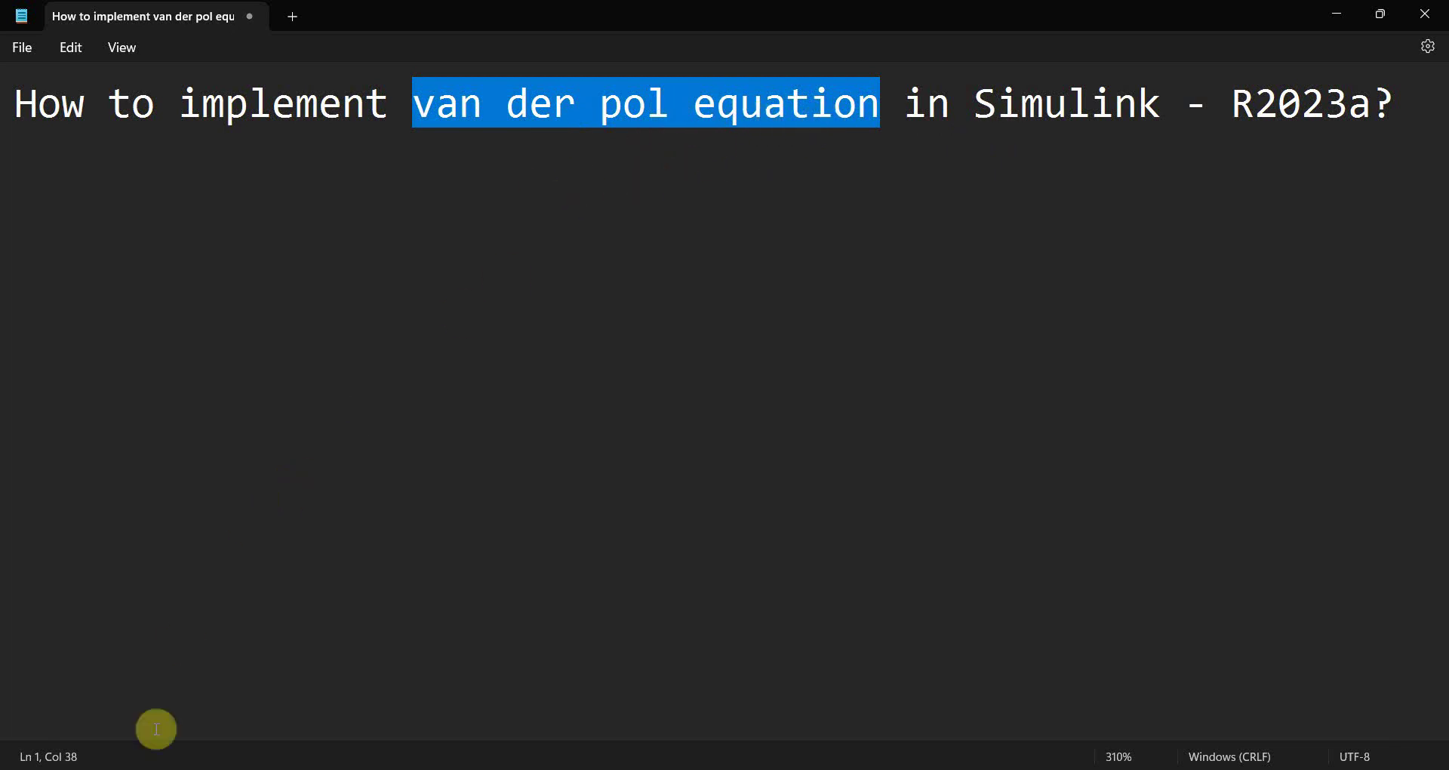
Step: Search Google for the pasted term 'van der pol equation'
left_click(155, 769)
left_click(684, 353)
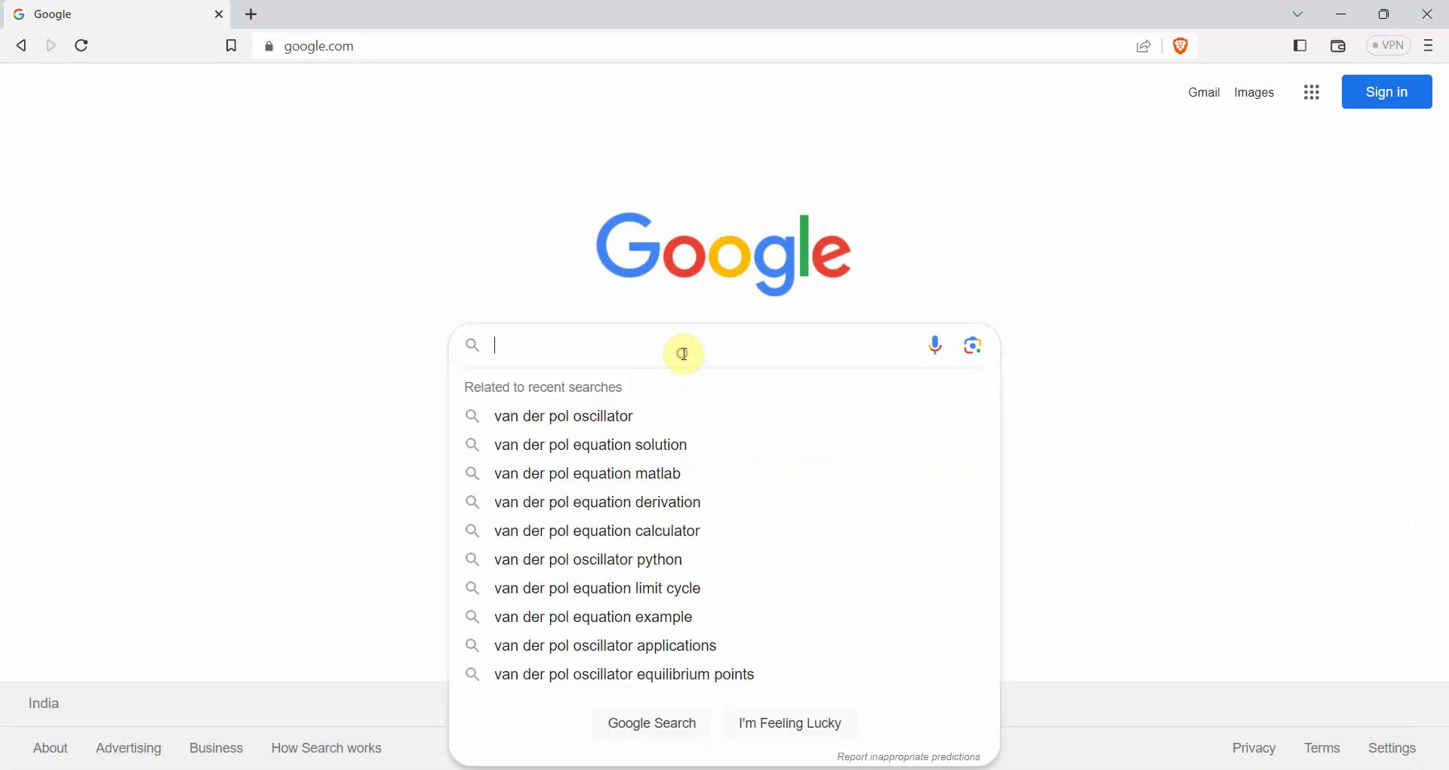
type("van der pol equation")
key("Return")
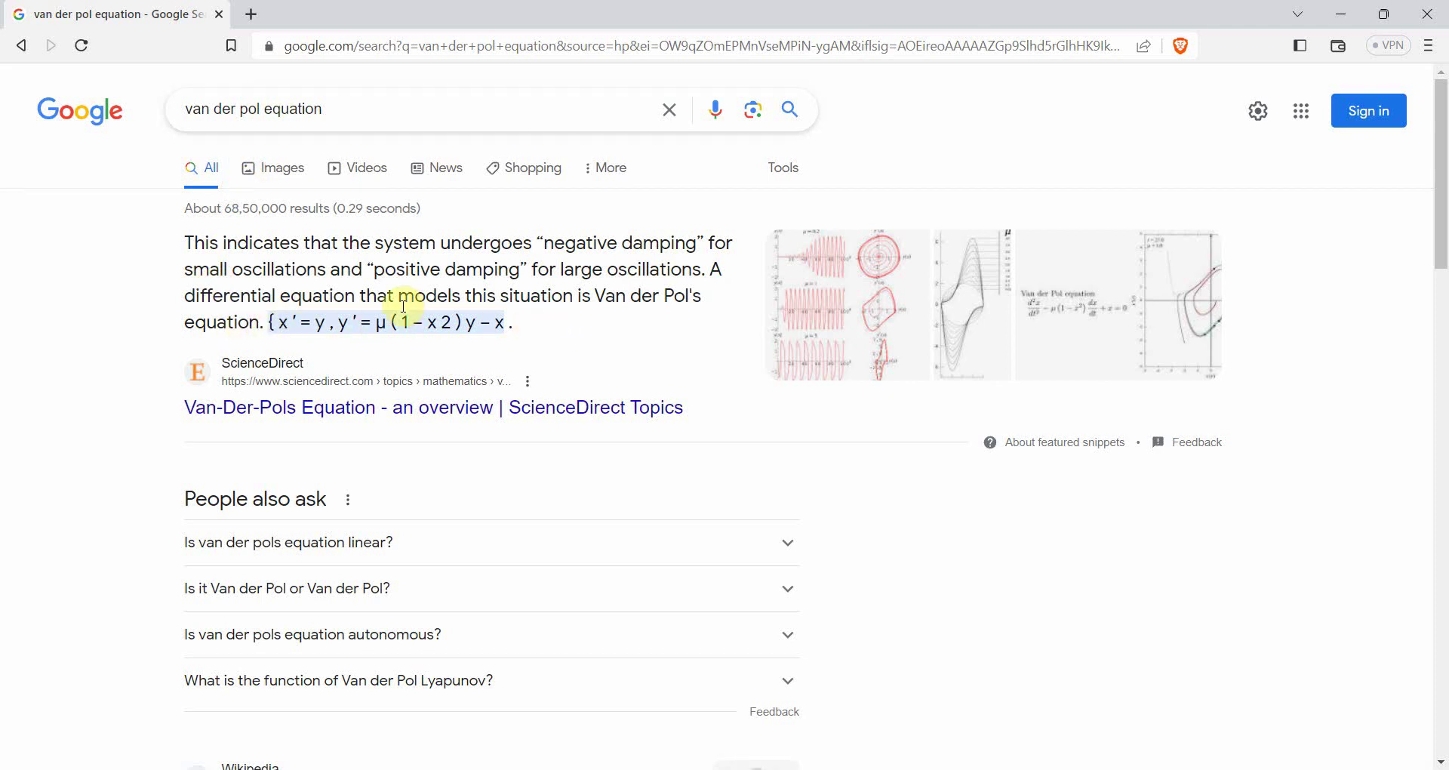
Step: Open the ScienceDirect result in a new tab and view its first-order form x'=y, y'=μ(1−x²)y−x
right_click(302, 419)
left_click(336, 433)
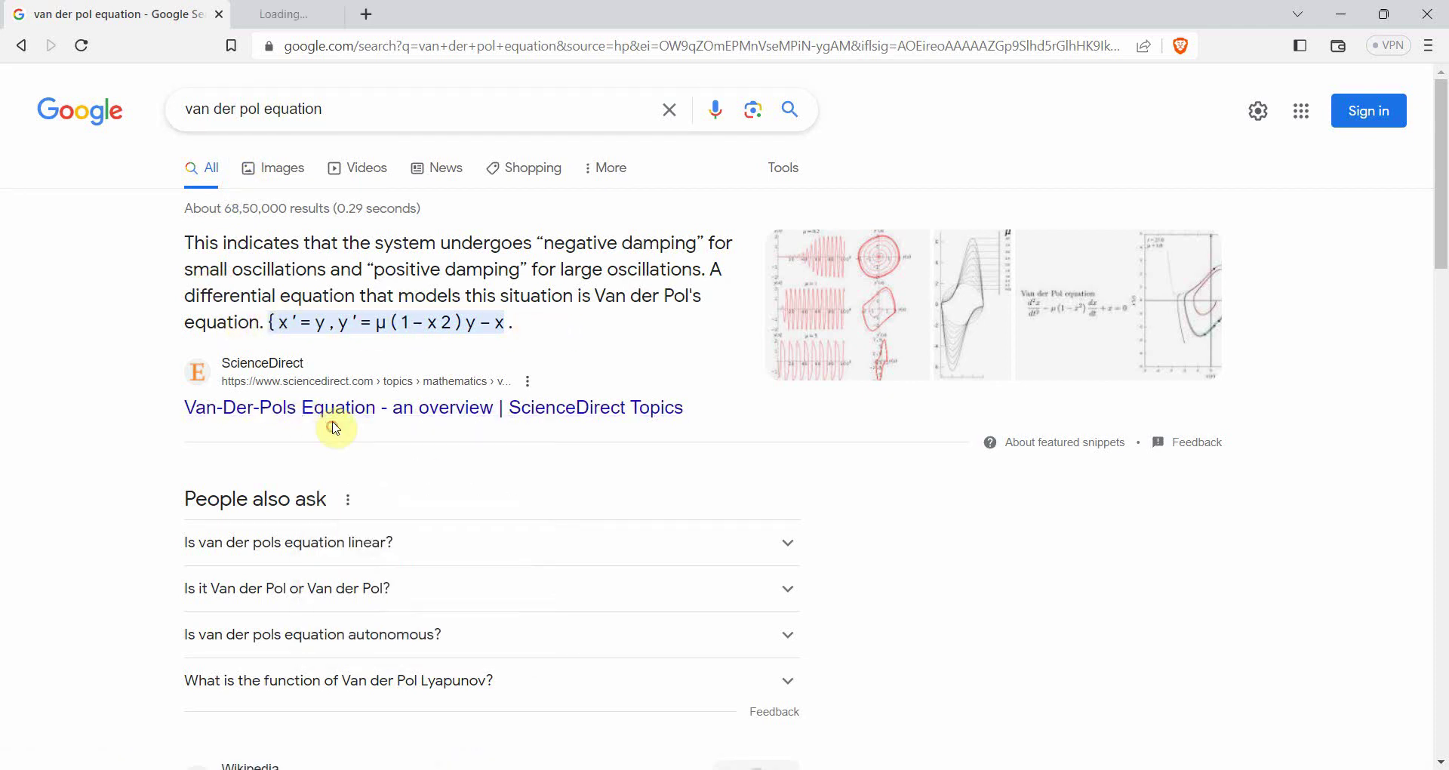
left_click(324, 22)
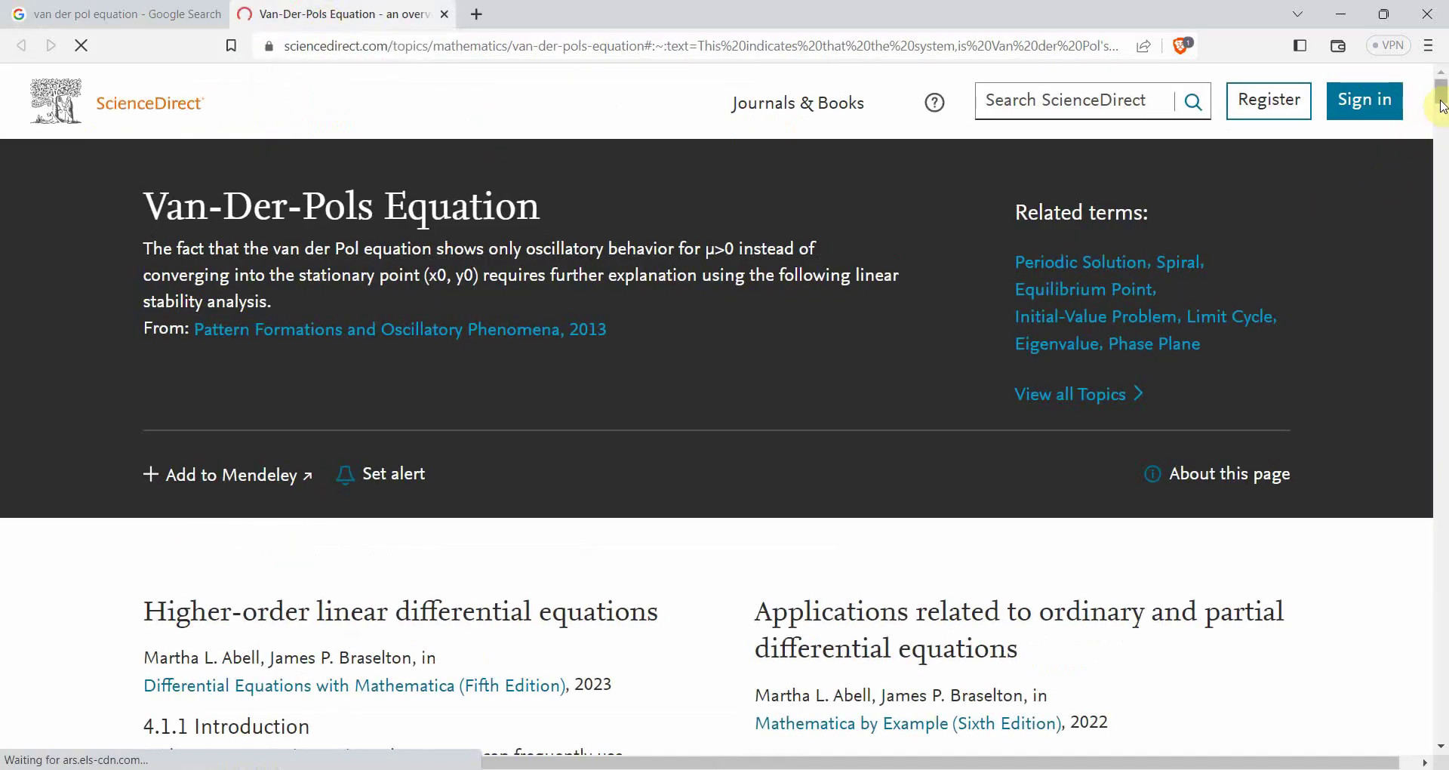
left_click_drag(1441, 105, 1443, 265)
left_click_drag(768, 294, 800, 299)
left_click(966, 312)
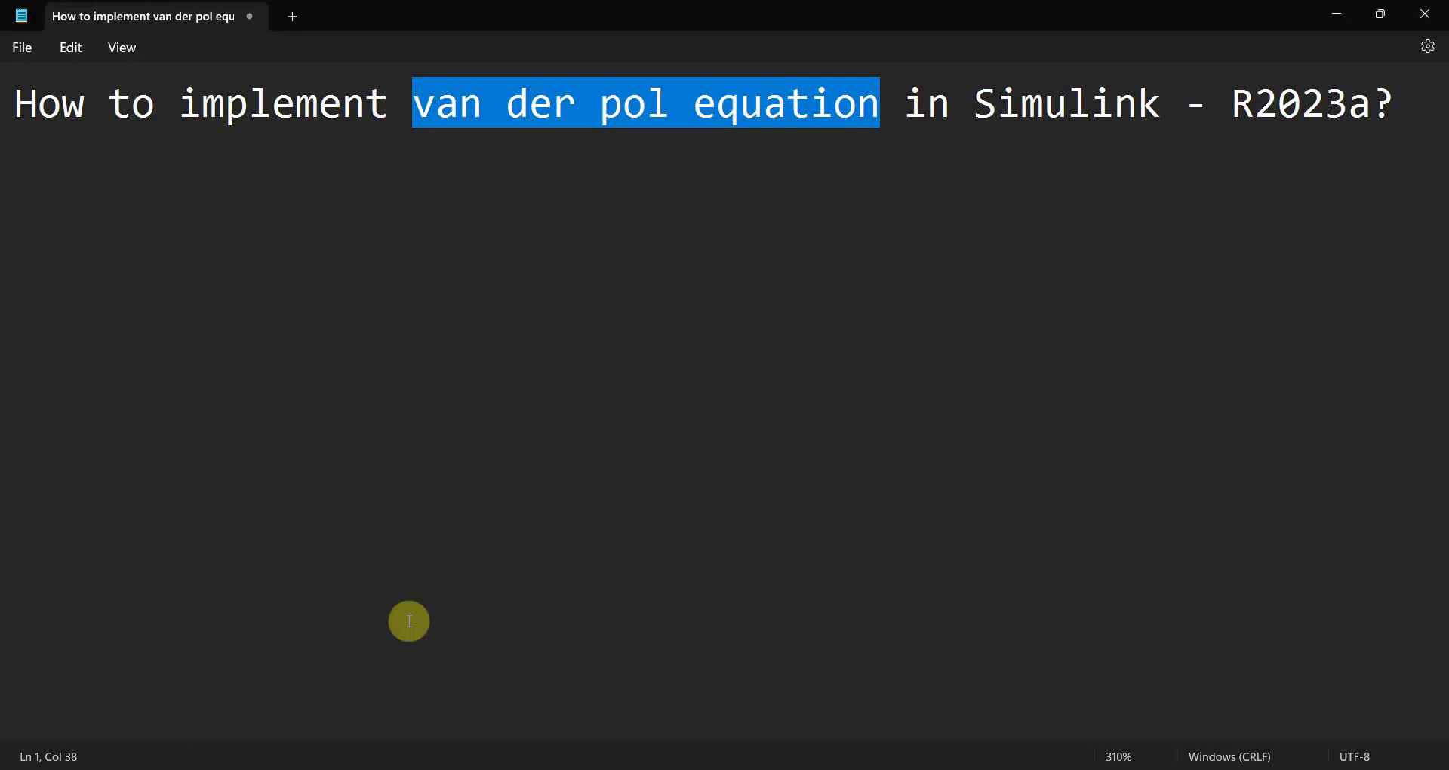
Step: Attempt a paste below the title and undo the garbled one-character-per-line result
left_click(506, 528)
type("𝑥 ′ = 𝑦 , 𝑦 ′ = 𝜇 ( 1 − 𝑥 2 ) 𝑦 − 𝑥 .")
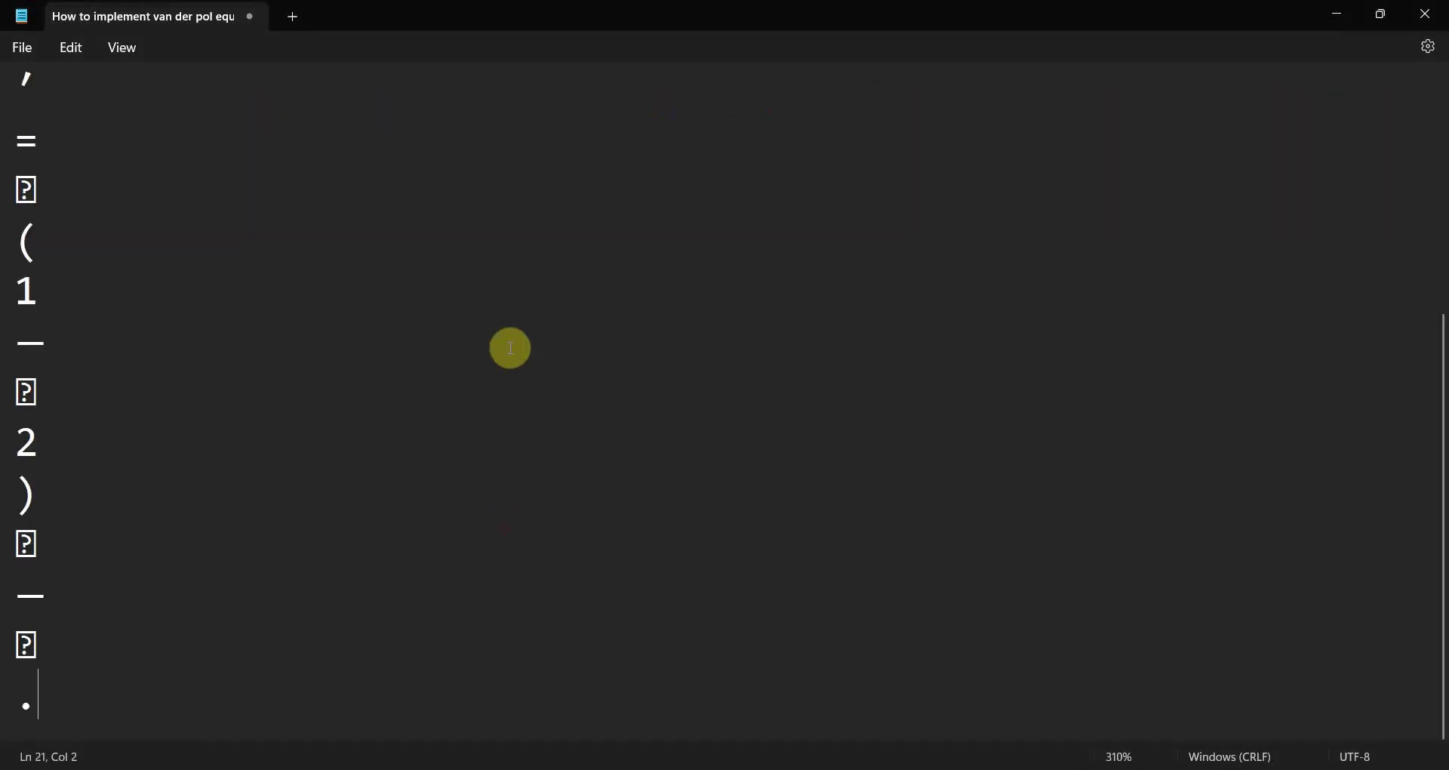
key("ctrl+z")
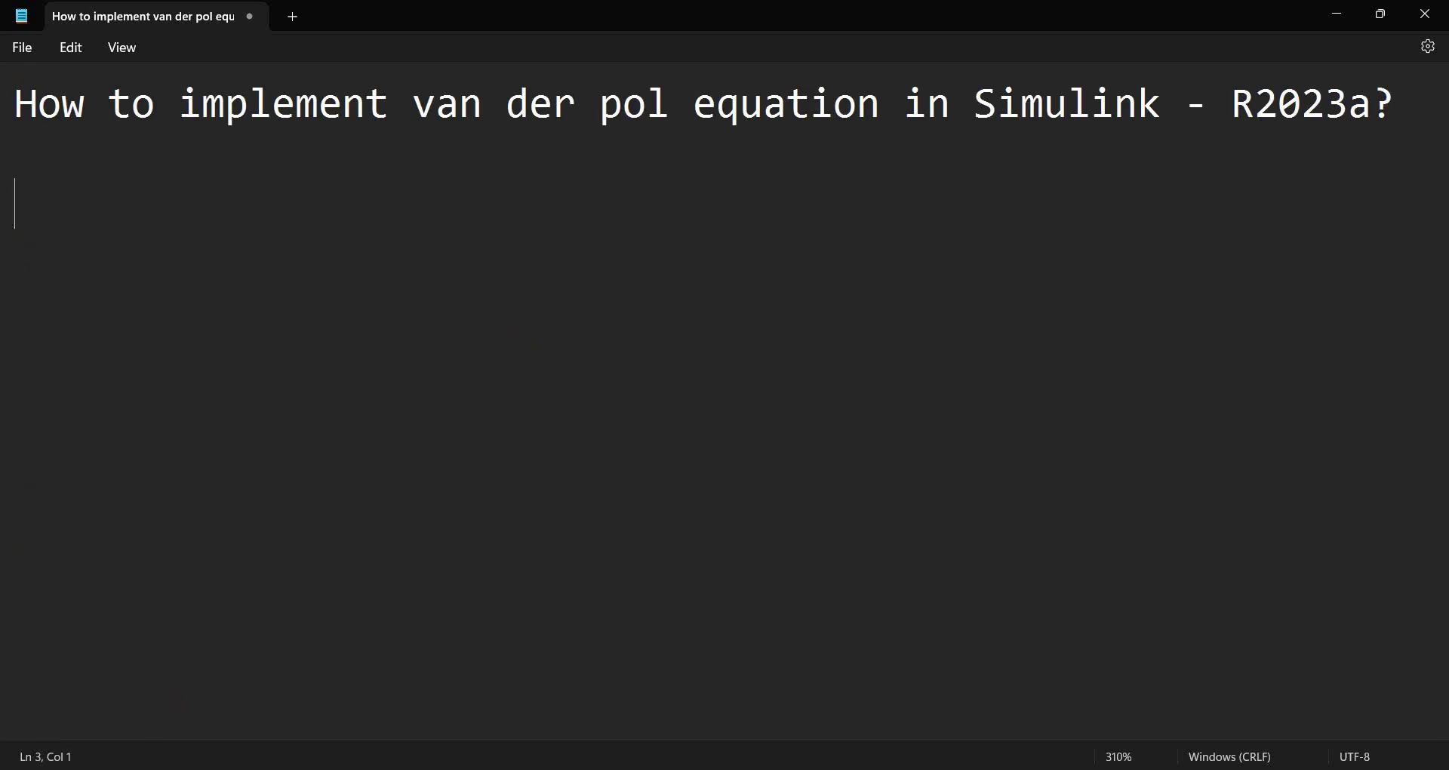
Step: Copy the equation from the Google snippet and paste it onto line 3 of the note
key("alt+Tab")
left_click(111, 13)
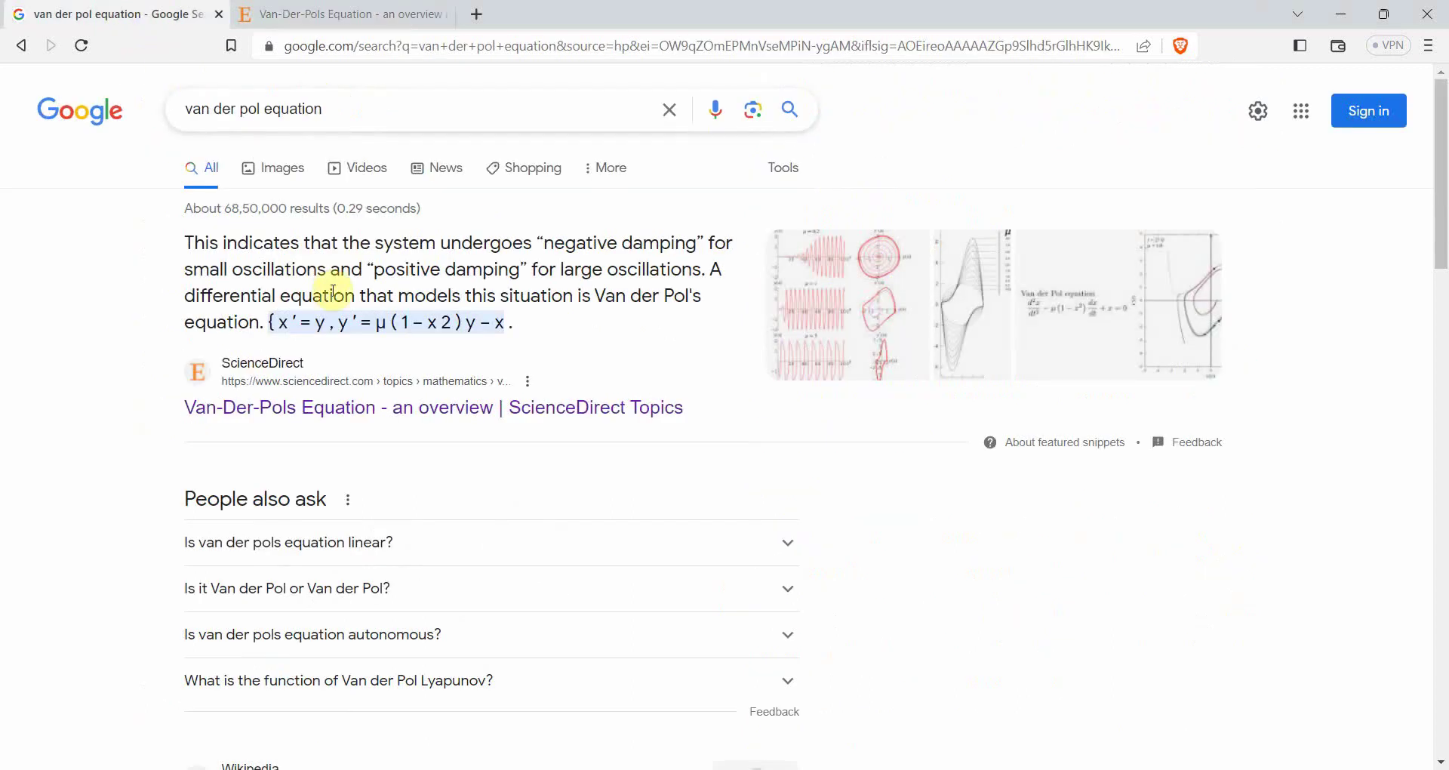
left_click_drag(307, 322, 510, 323)
key("ctrl+c")
key("alt+Tab")
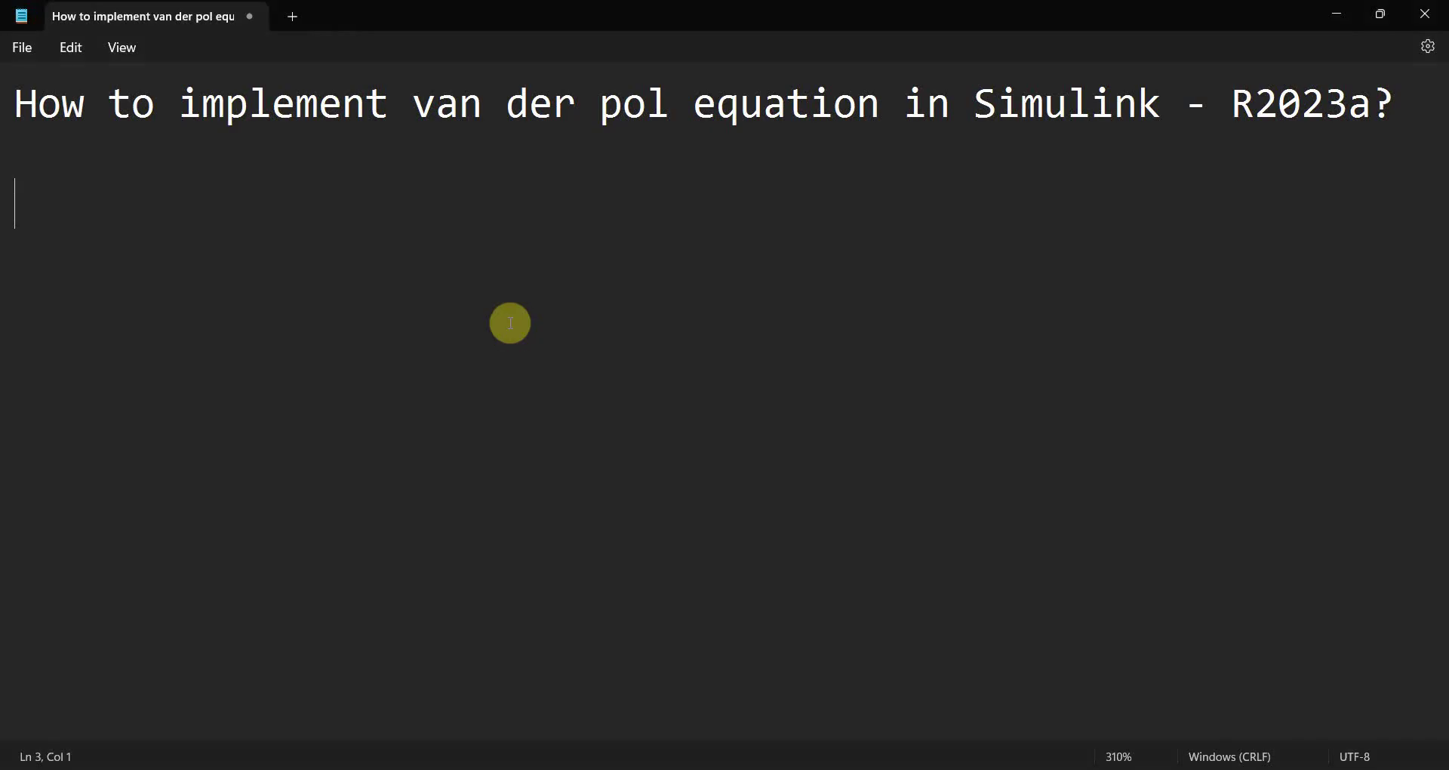
key("ctrl+v")
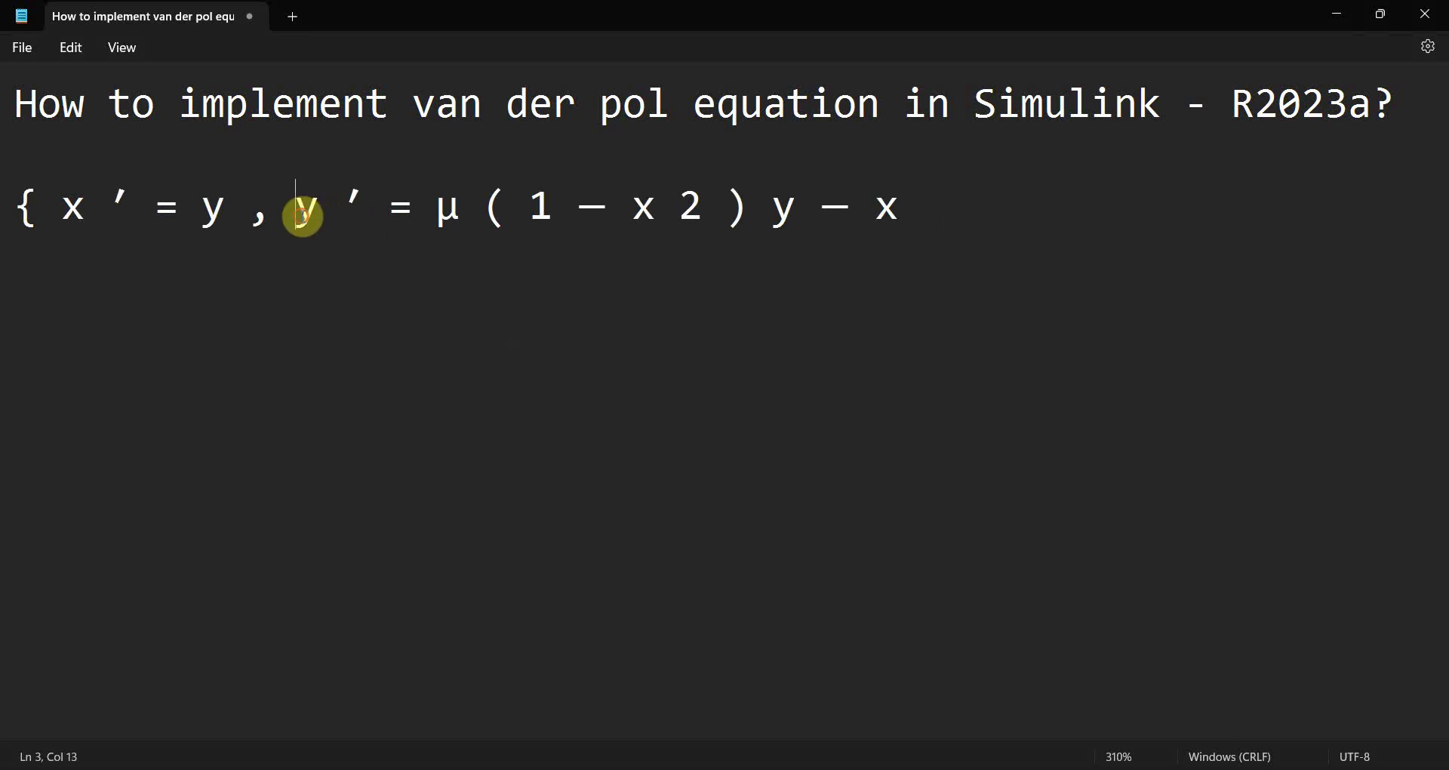
Step: Split it into two lines, x' = y and y' = μ(1 − x2)y − x, without brace or blank line
key("Return")
key("Return")
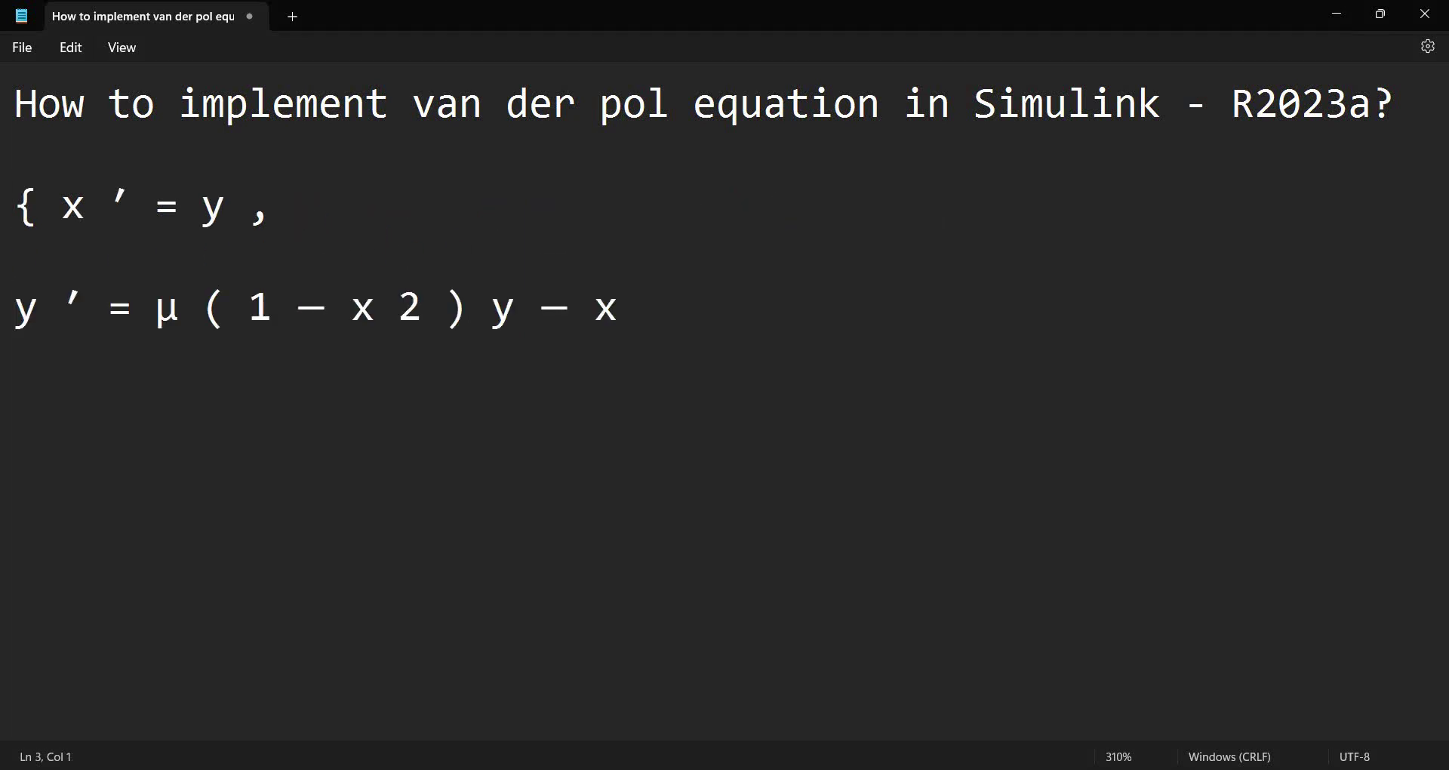
key("Delete")
key("Delete")
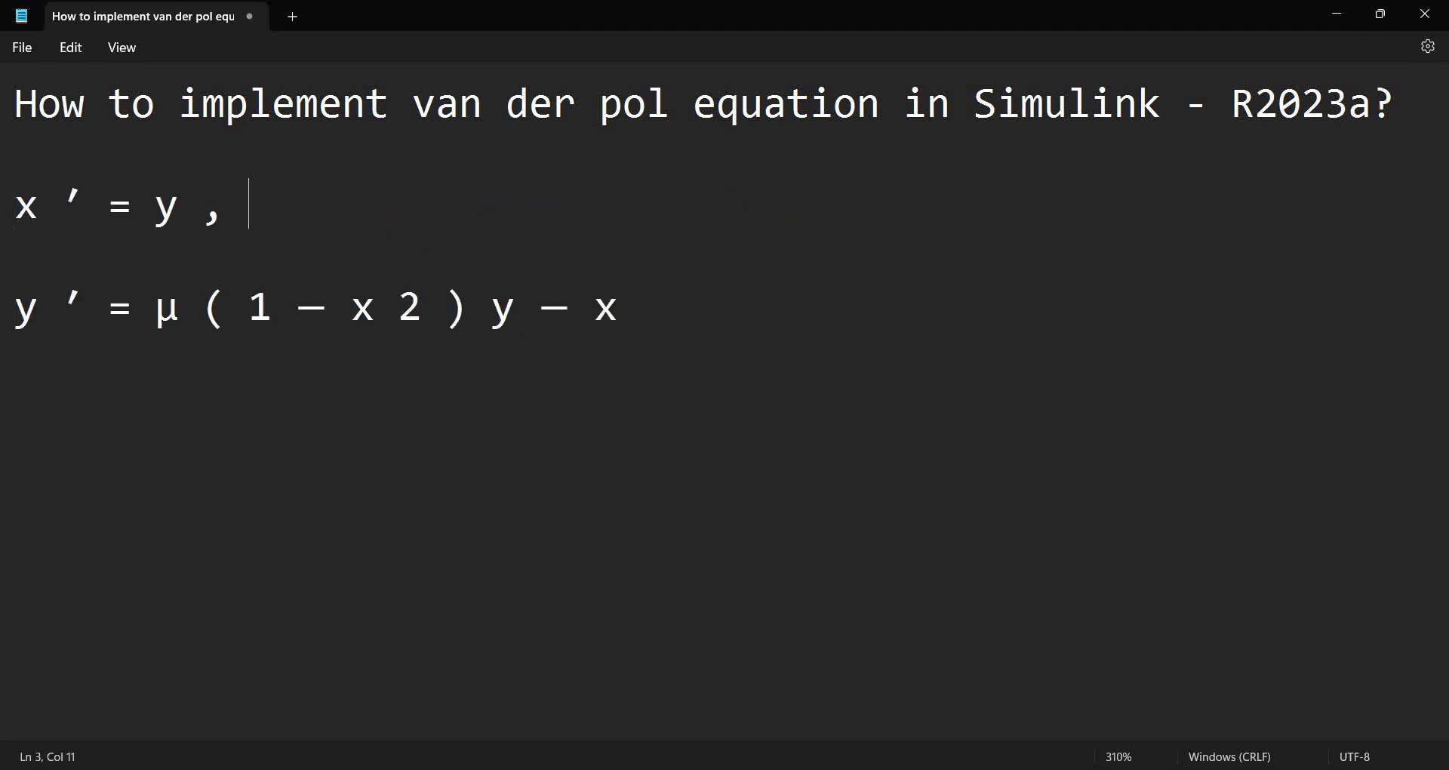
key("Delete")
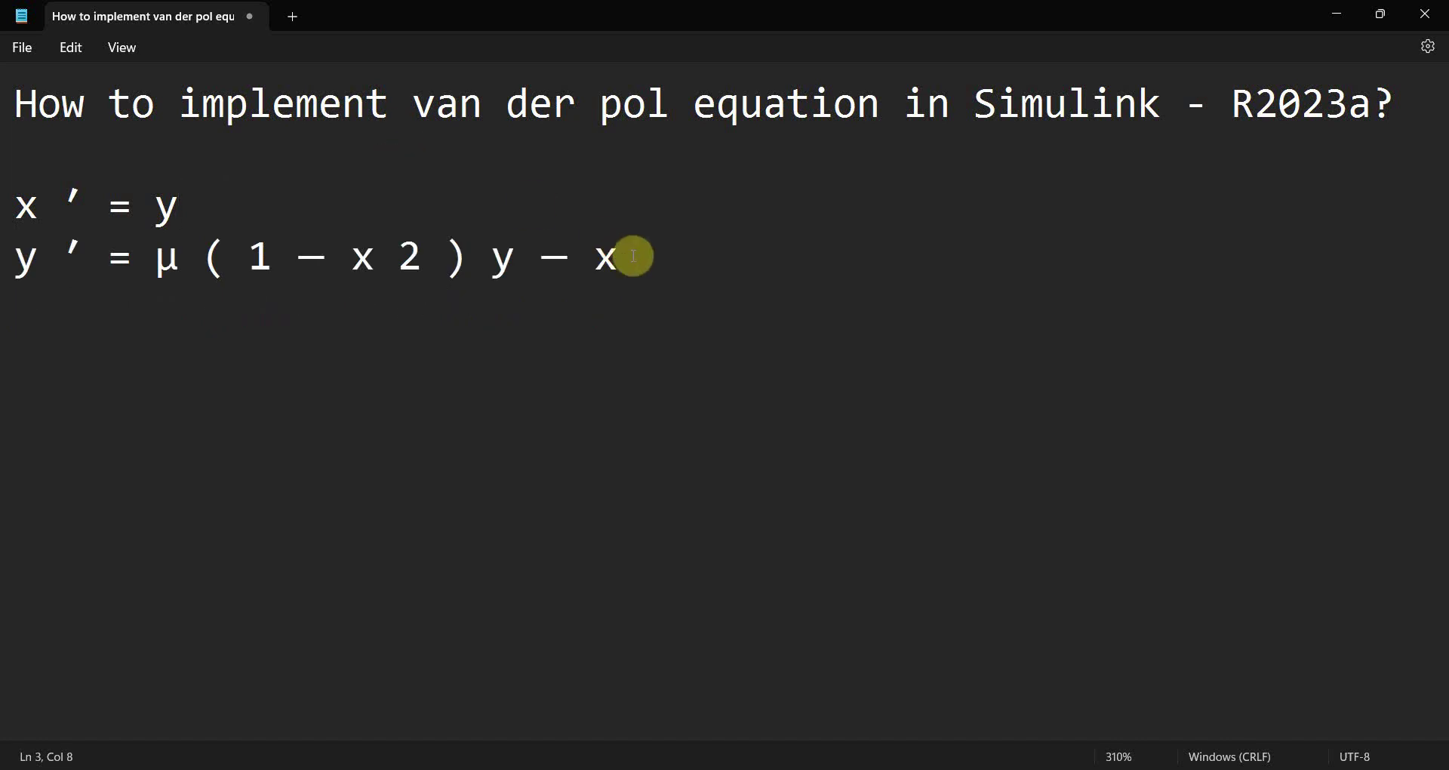
left_click_drag(634, 252, 3, 219)
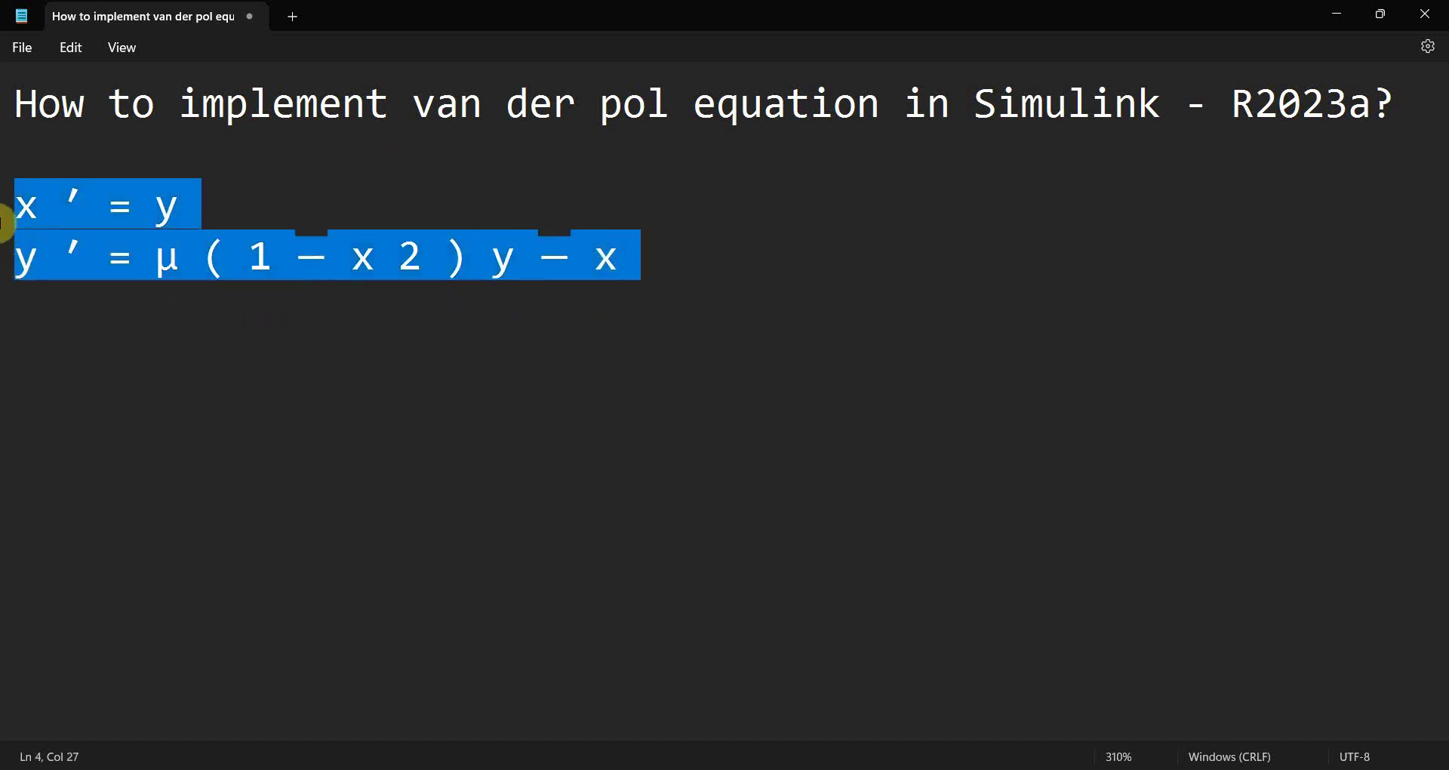
left_click(98, 769)
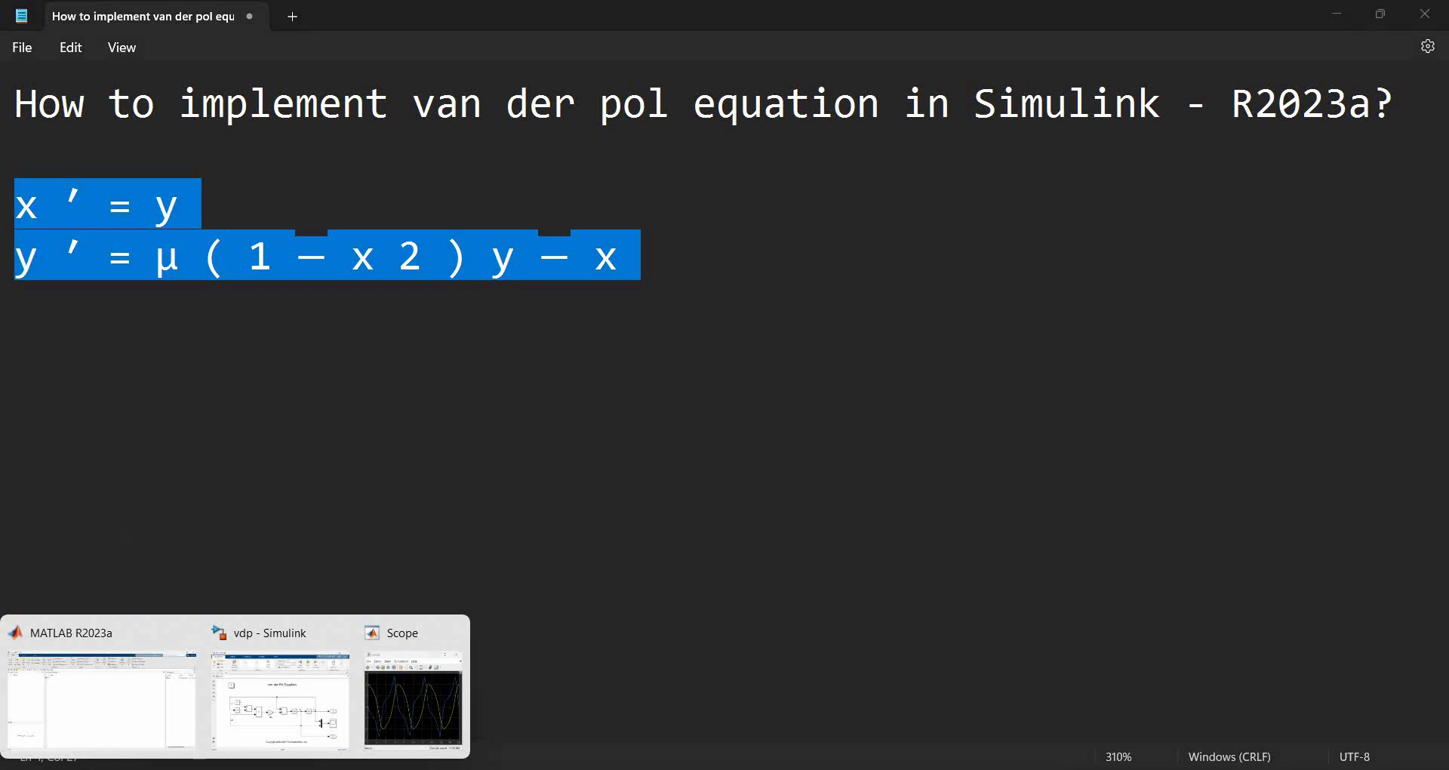
Step: Create a new blank Simulink model from the MATLAB desktop
left_click(95, 706)
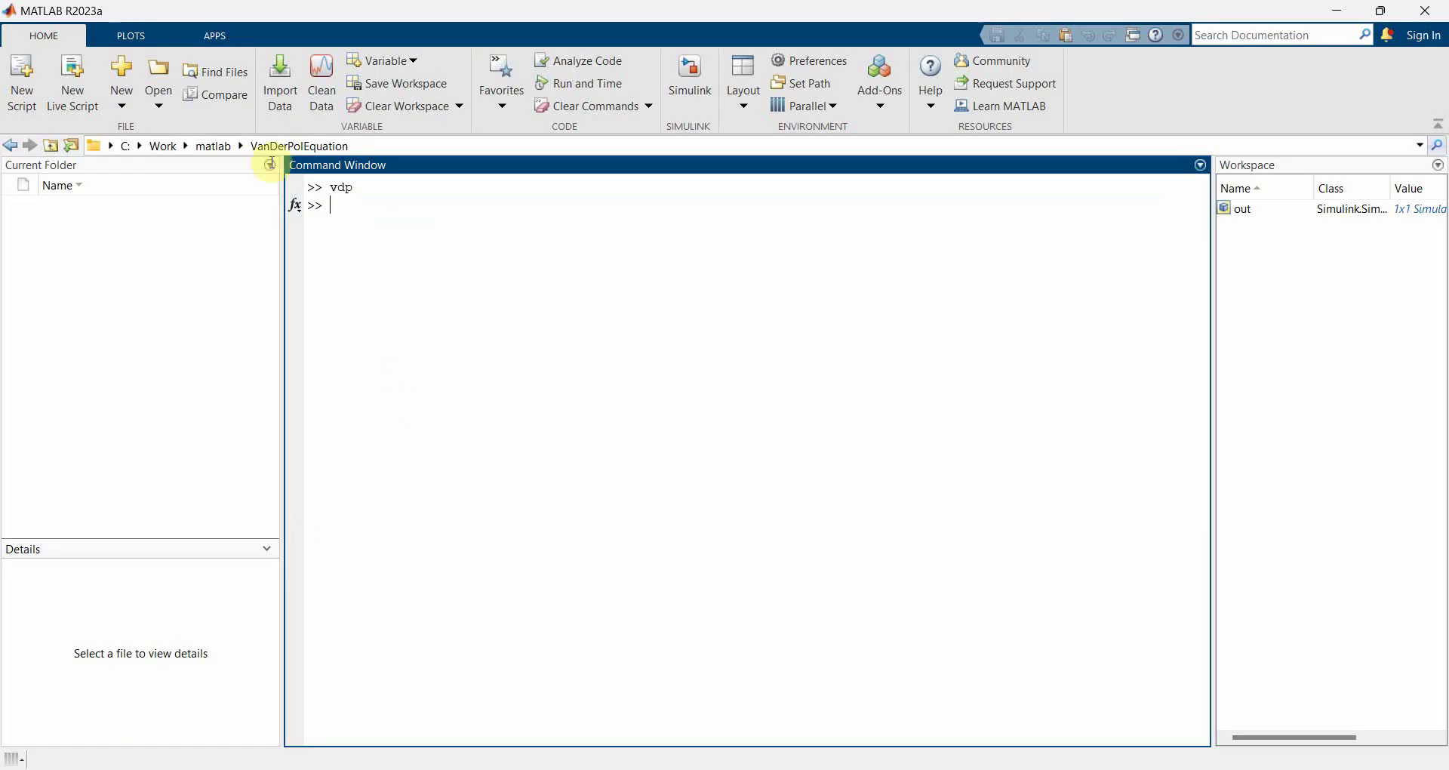
left_click(121, 106)
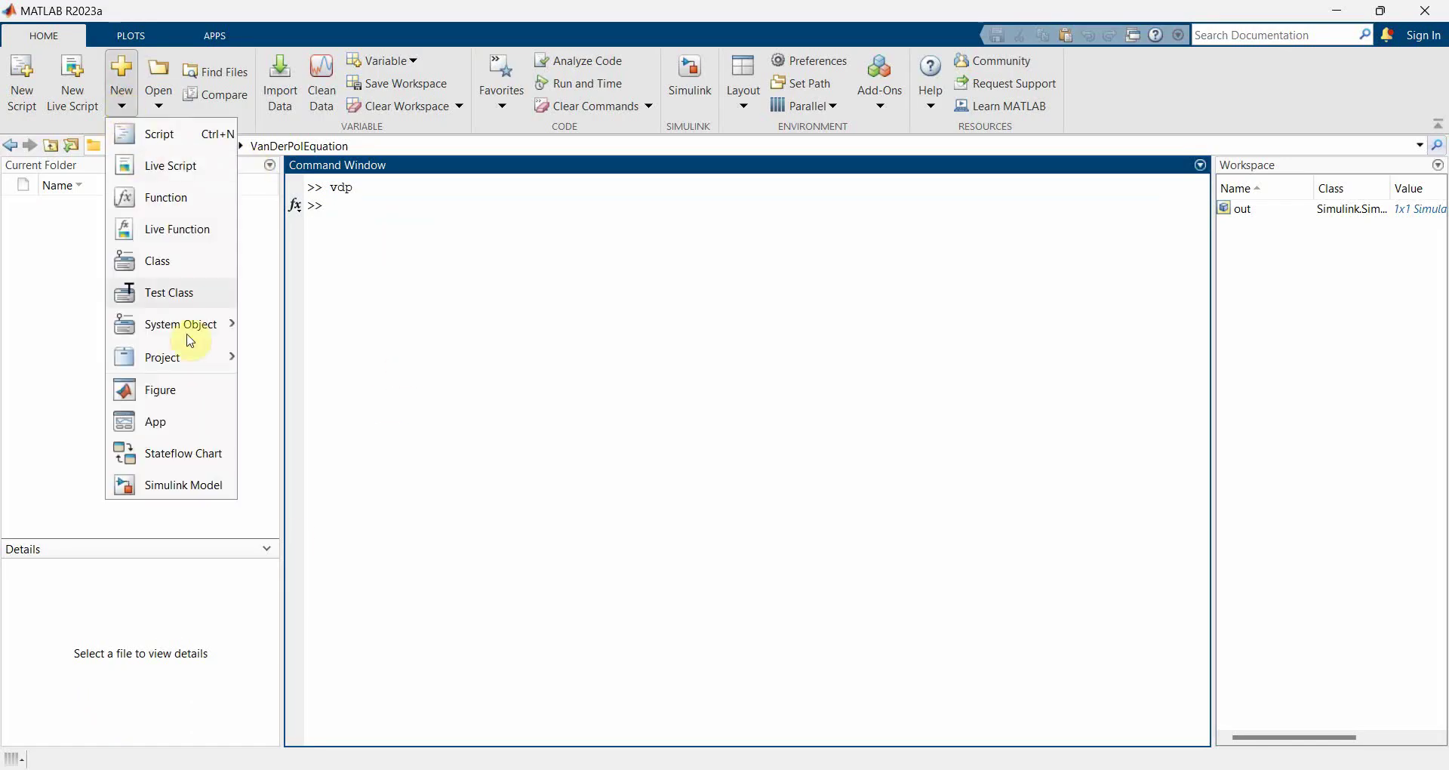
left_click(181, 484)
mouse_move(464, 344)
left_click(479, 306)
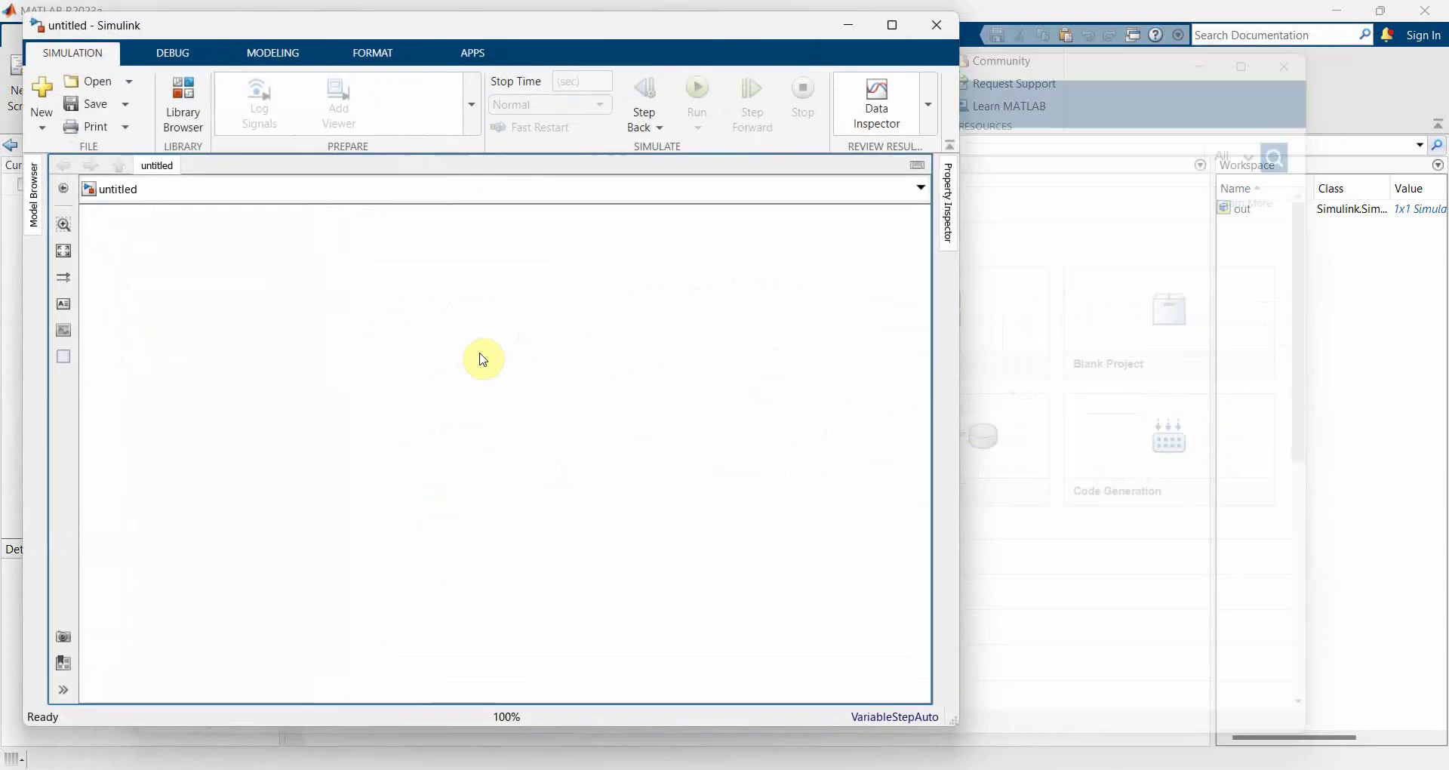
Step: Paste the equations as a canvas annotation and trim it to just x' = y
double_click(218, 276)
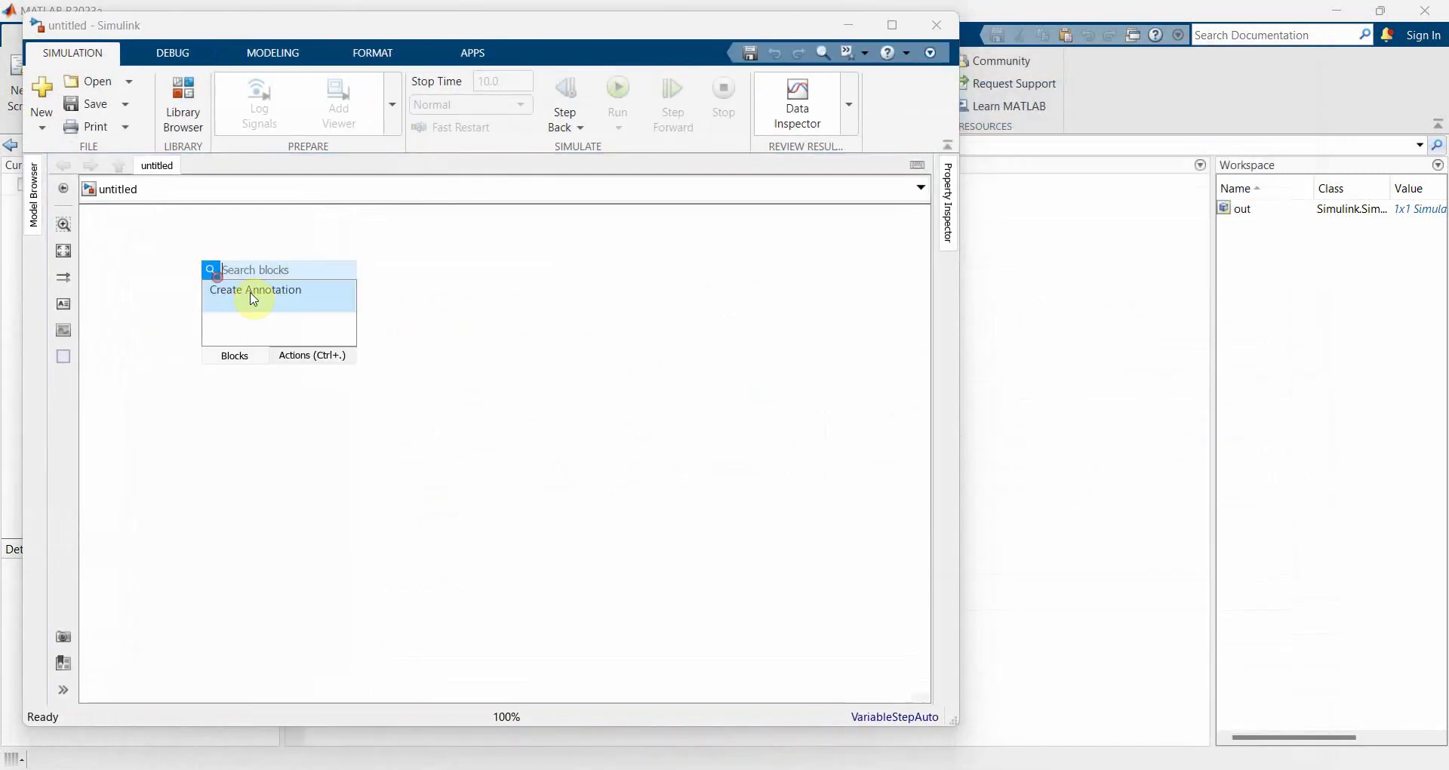
type("x ' = yy ' = μ ( 1 − x 2 ) y − x")
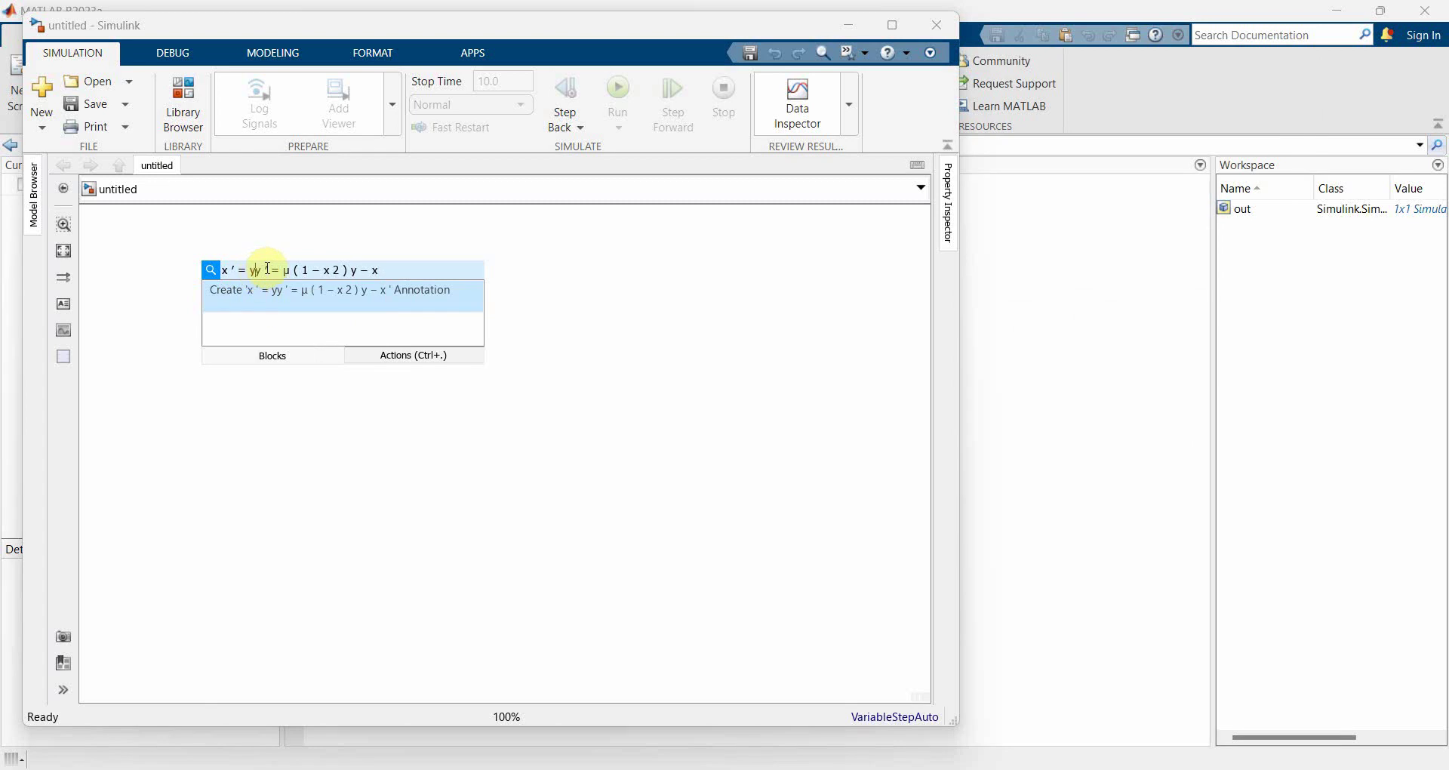
key("Return")
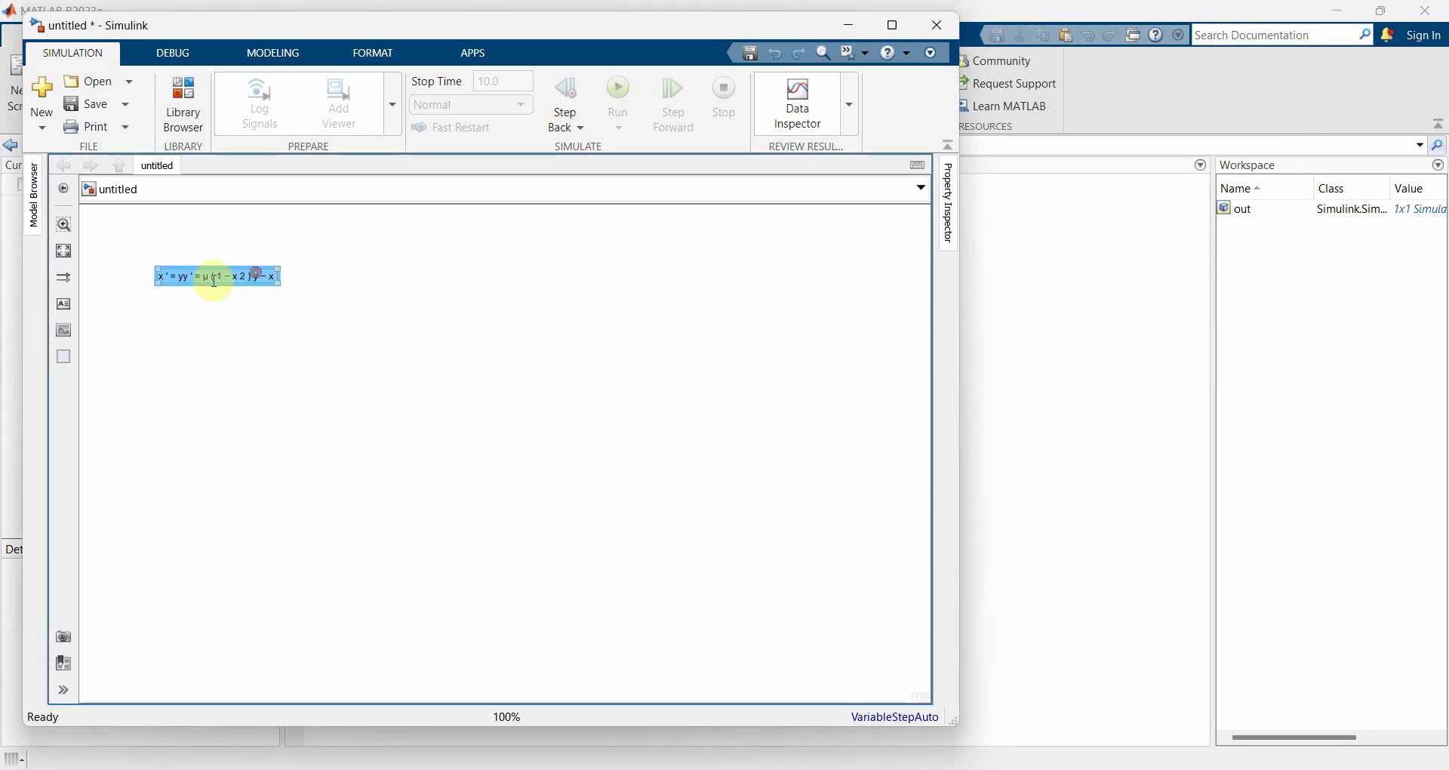
left_click(258, 274)
left_click_drag(184, 276, 308, 279)
key("ctrl+c")
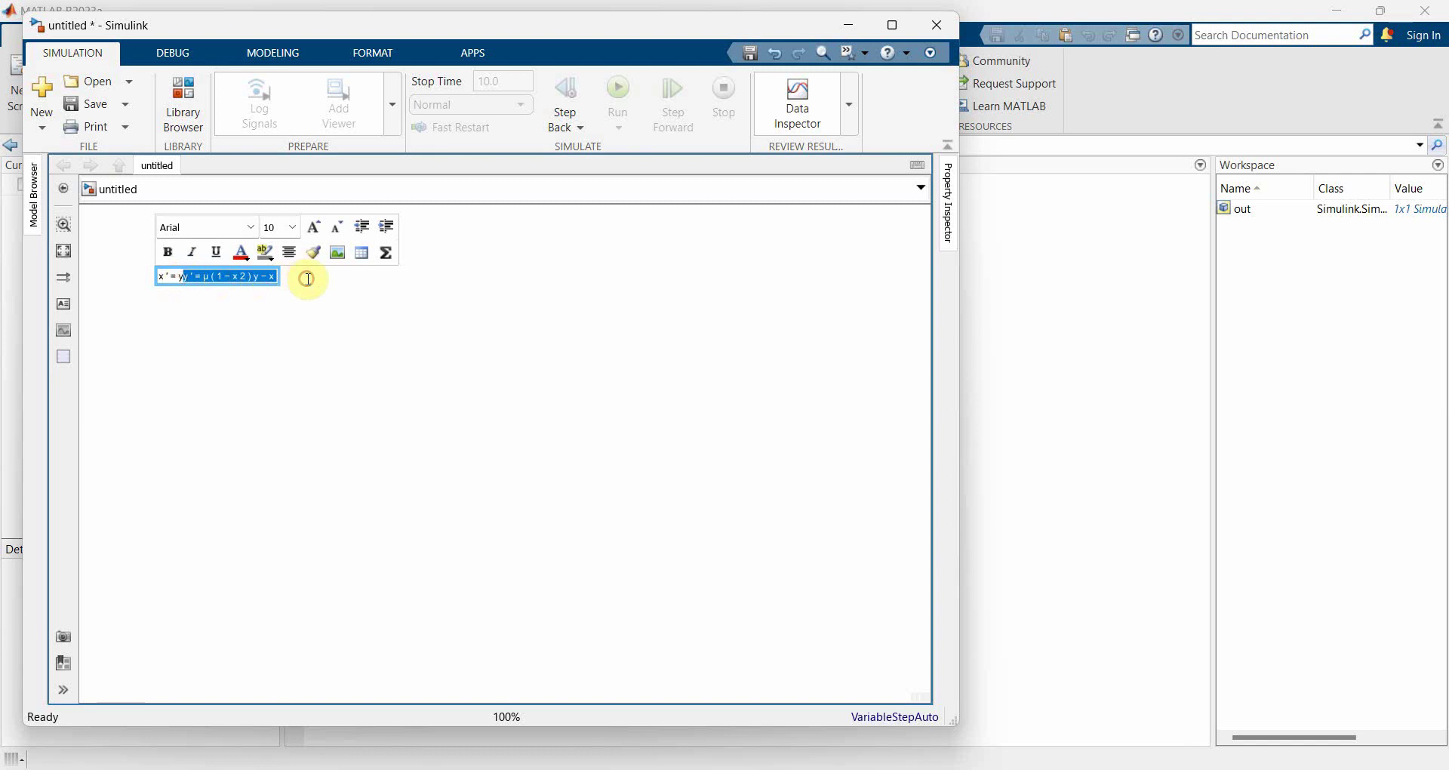
key("BackSpace")
left_click(227, 304)
Step: Add a y' = μ(1 − x2)y − x annotation beneath x' = y and save the model
double_click(158, 309)
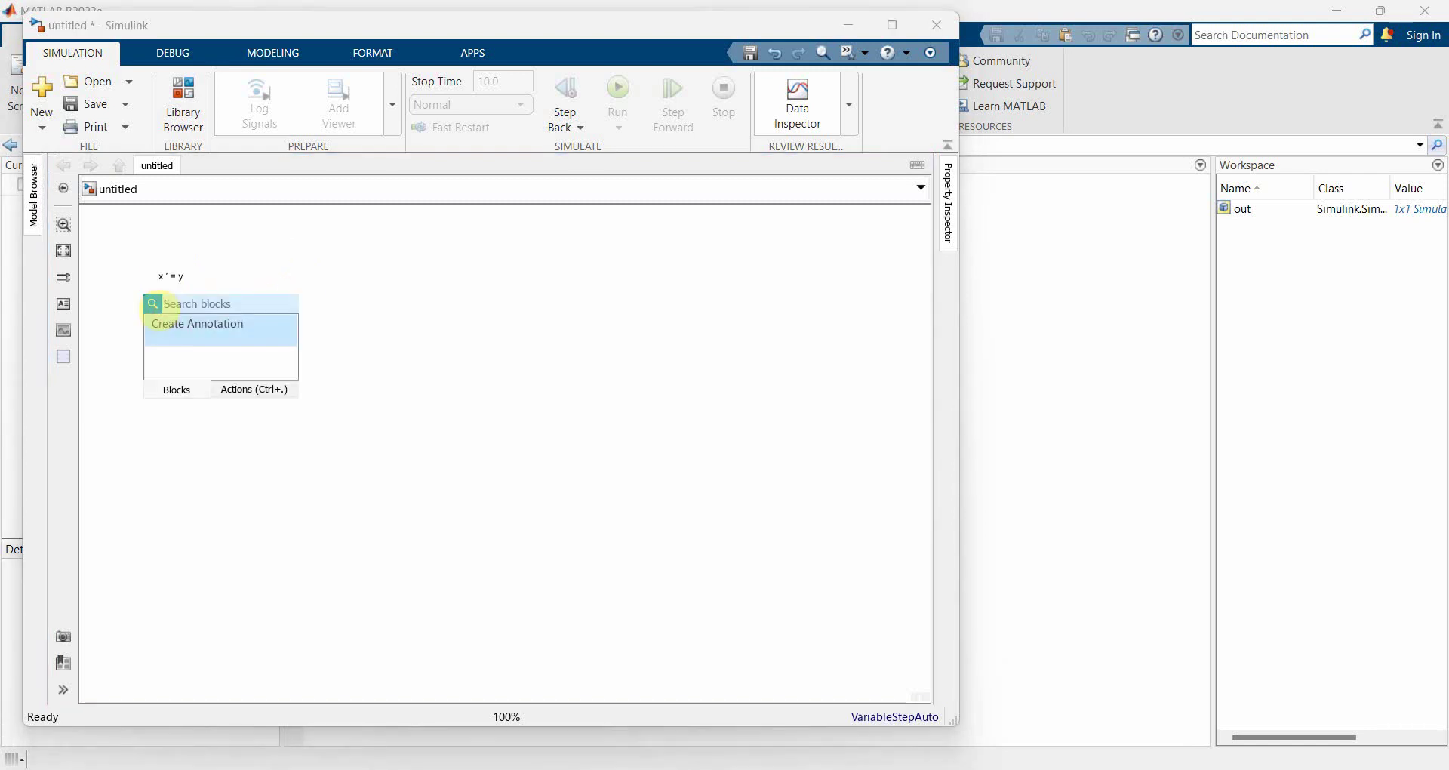
type("y' = μ(1 - x^2)y - x")
left_click(463, 351)
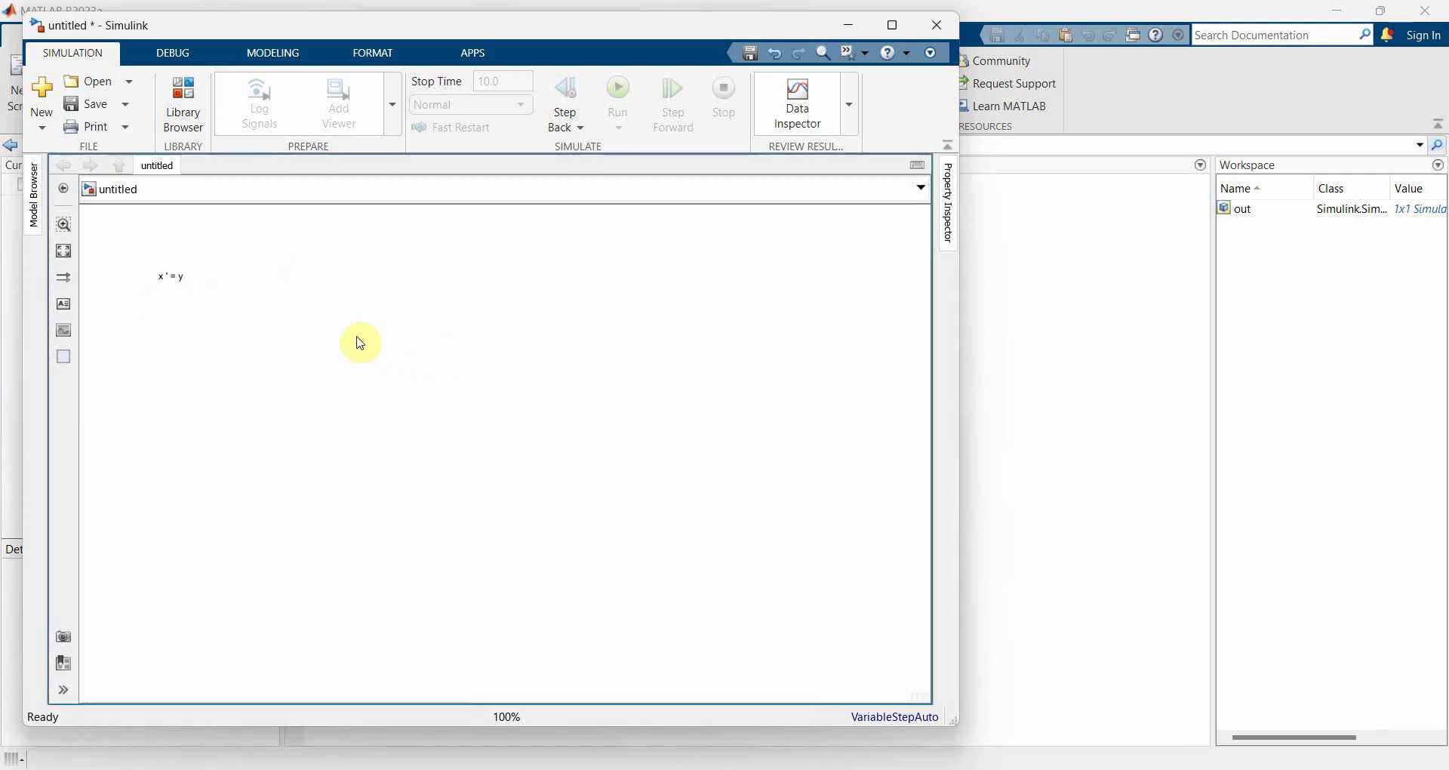
double_click(166, 309)
key("ctrl+v")
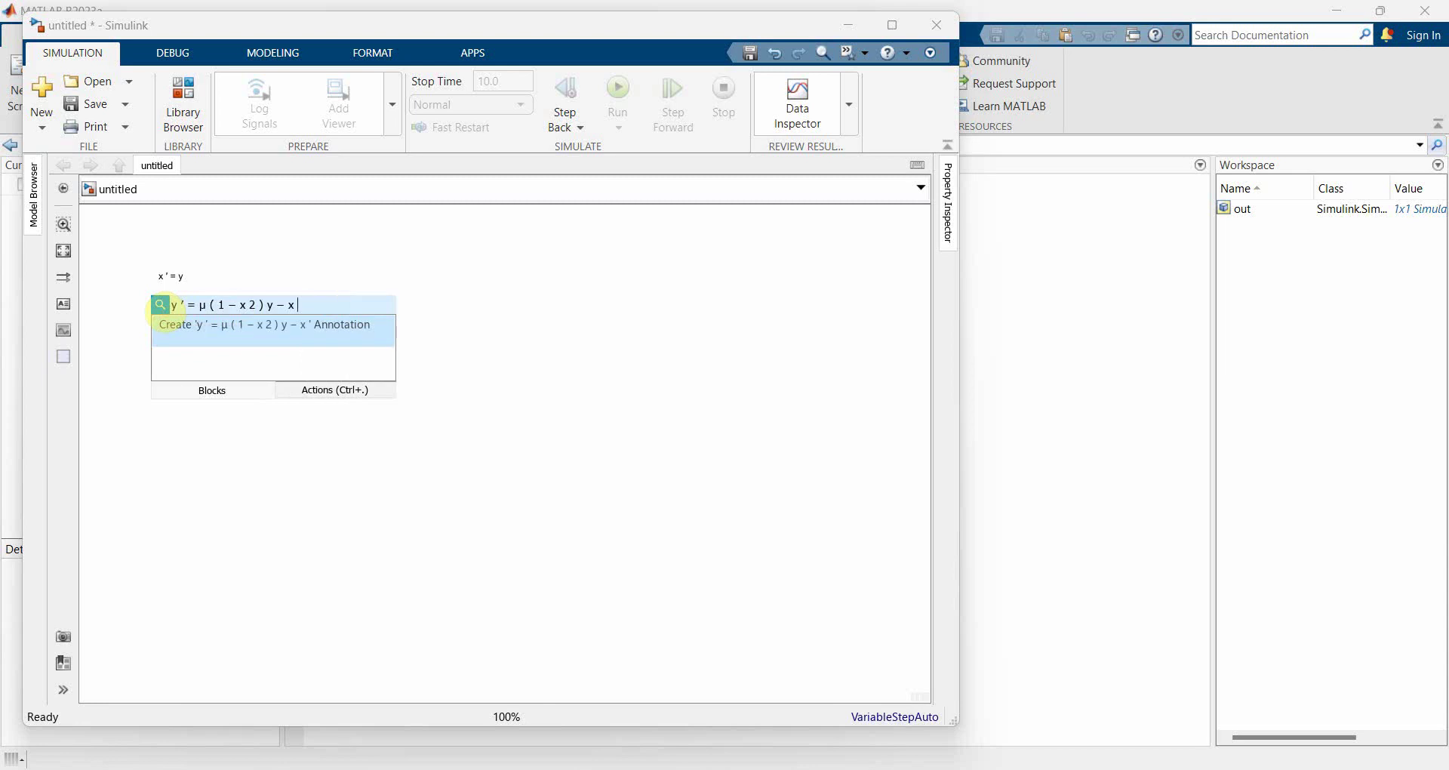
left_click(169, 320)
mouse_move(166, 311)
left_mouse_down()
mouse_move(557, 333)
mouse_move(384, 285)
mouse_move(259, 285)
mouse_move(199, 258)
mouse_move(237, 256)
left_mouse_up()
left_click(155, 270)
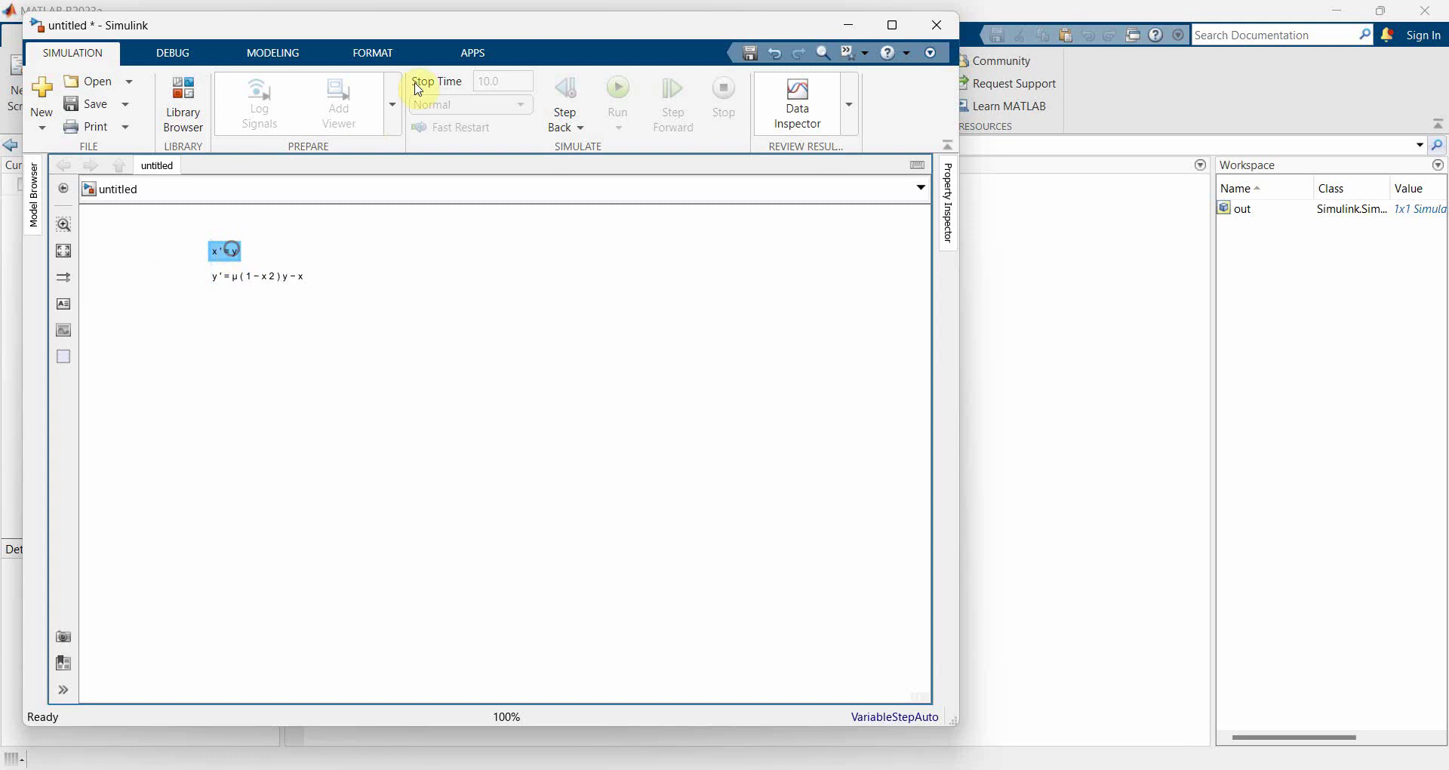
left_click_drag(478, 25, 637, 34)
key("ctrl+s")
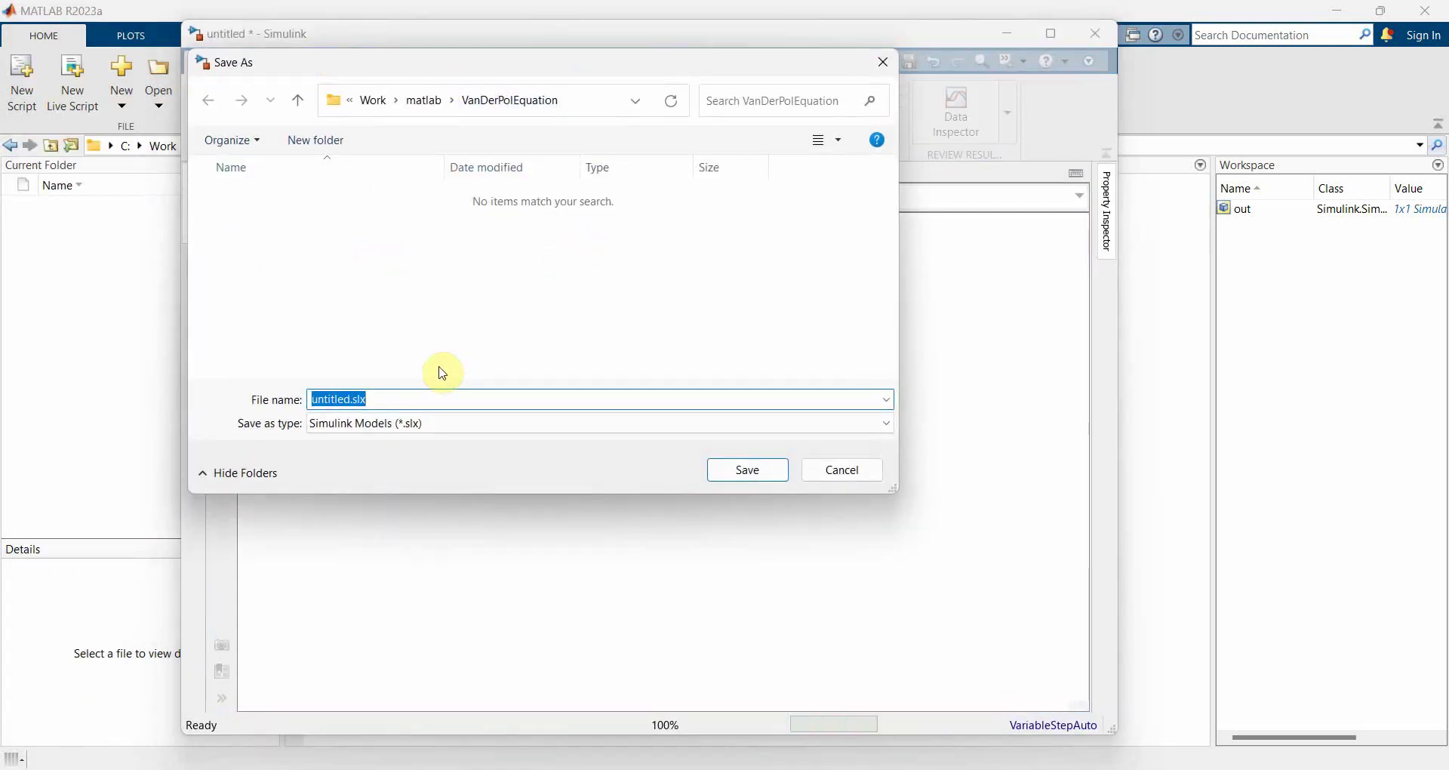
Step: Replace 'untitled' with VanDerPolEqnModel as the file name and save
left_click(345, 400)
double_click(344, 401)
left_click(348, 399)
left_click_drag(349, 398, 299, 399)
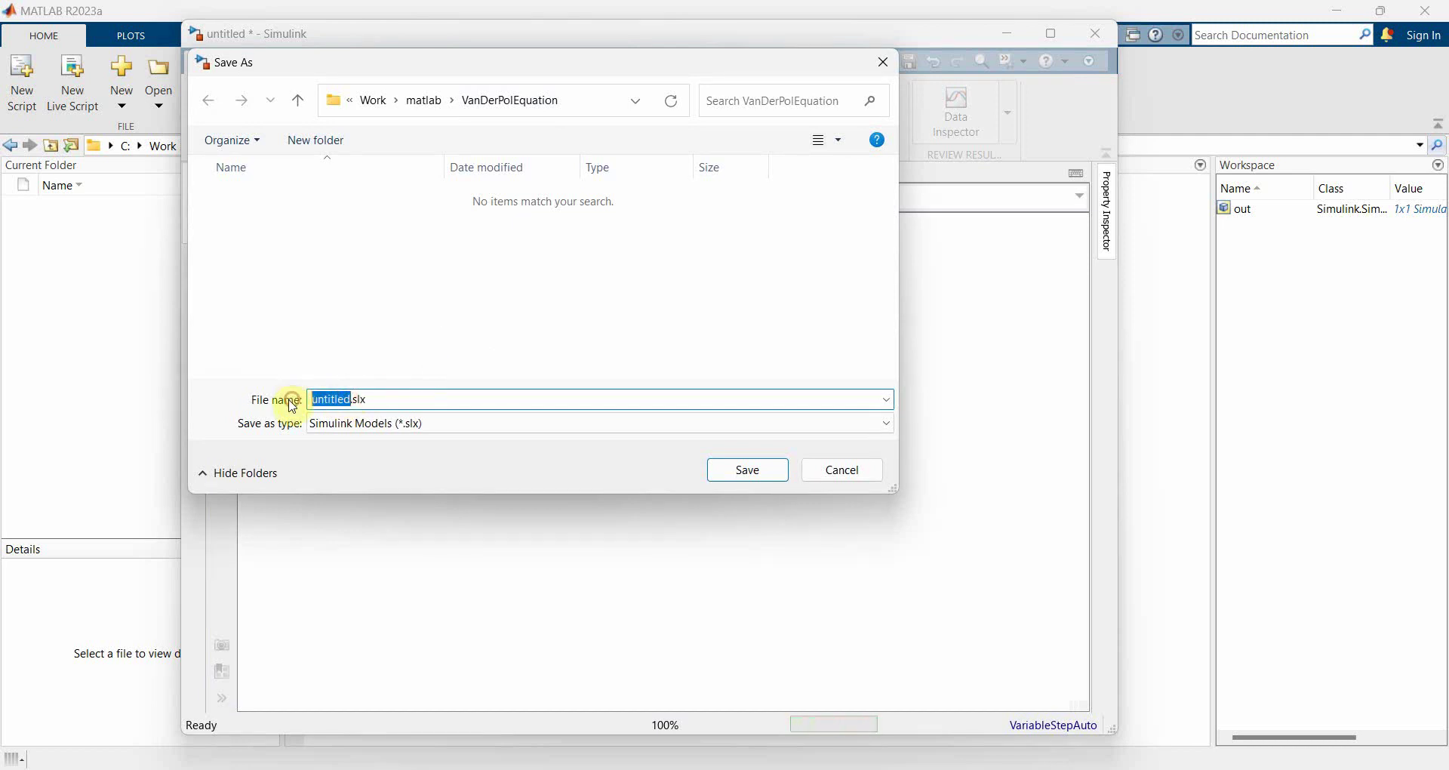
type("vand")
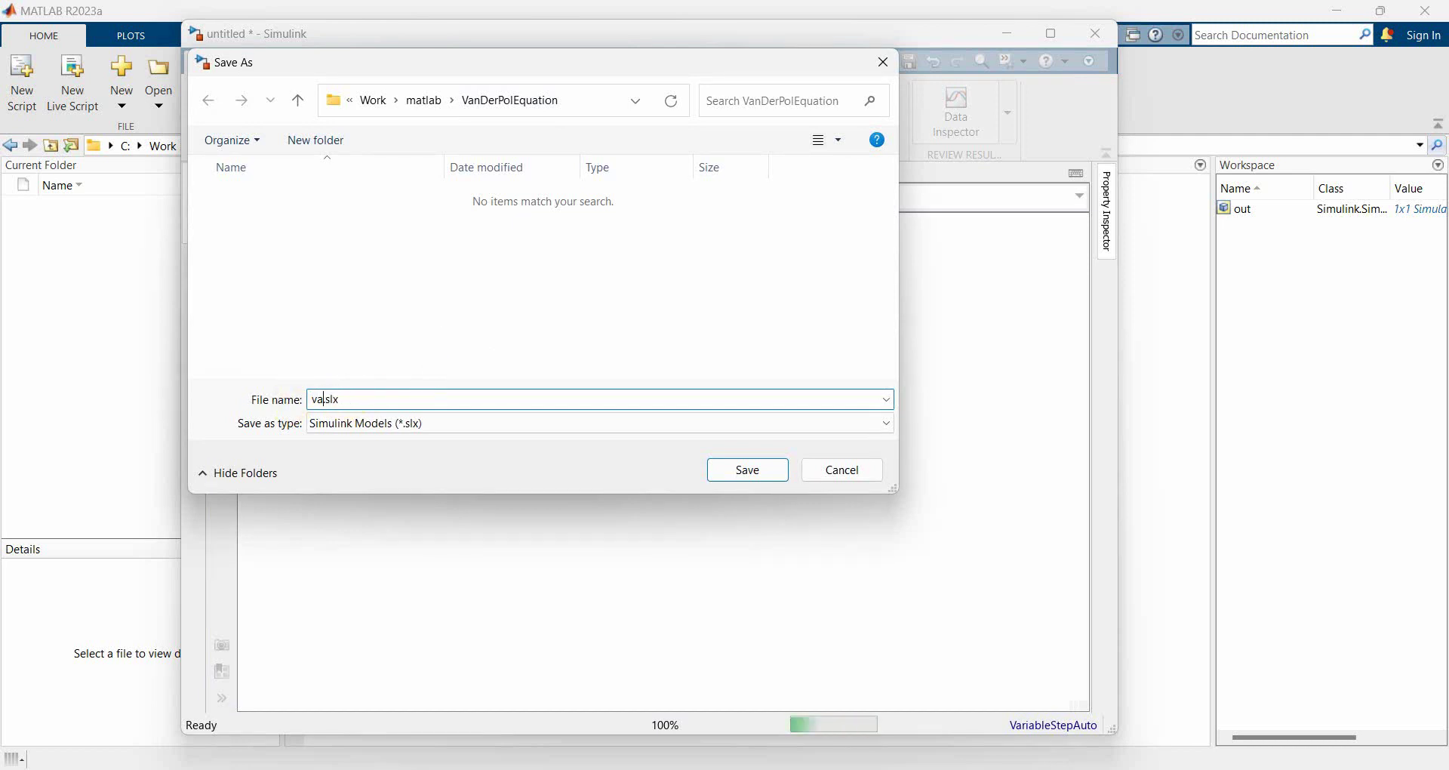
key("BackSpace")
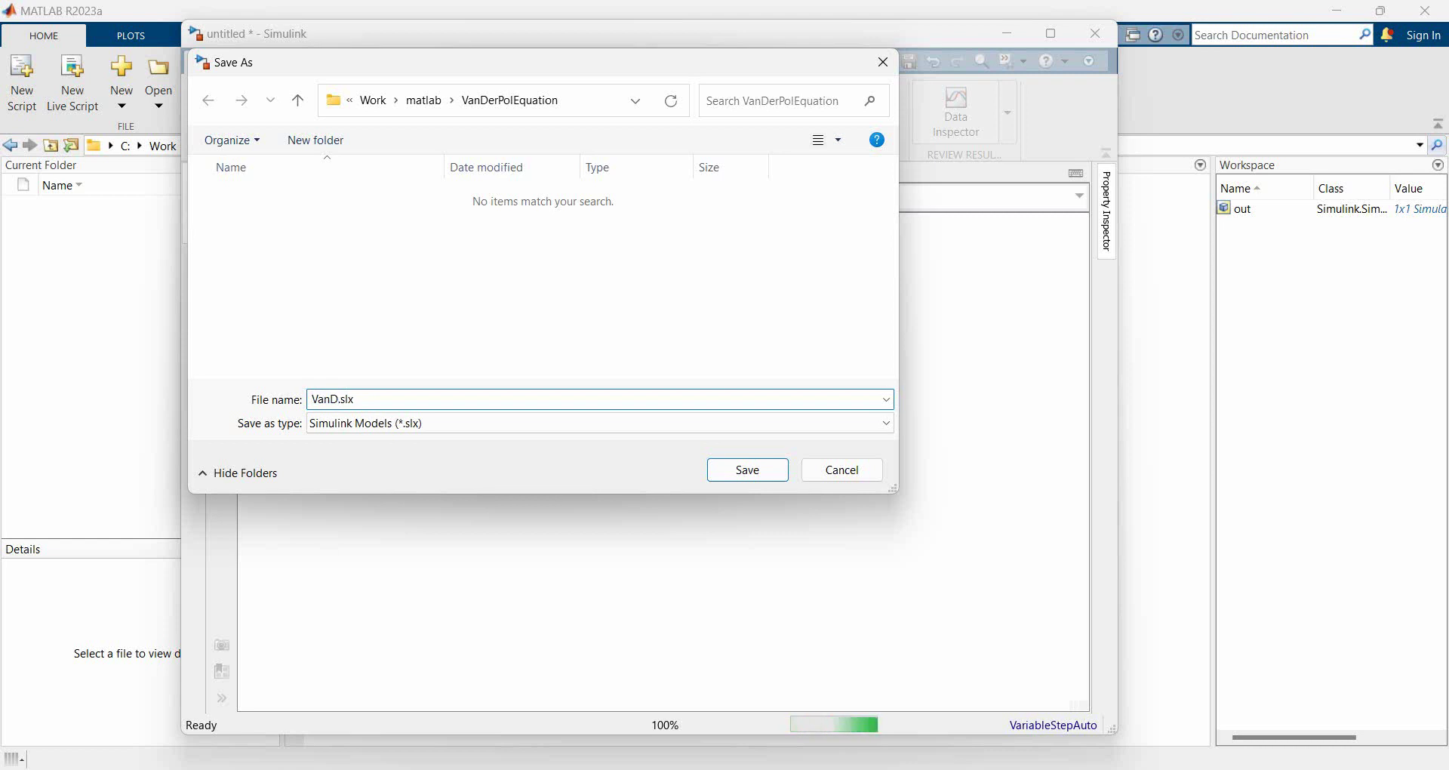
type("VanDerPolEqnModel")
key("Return")
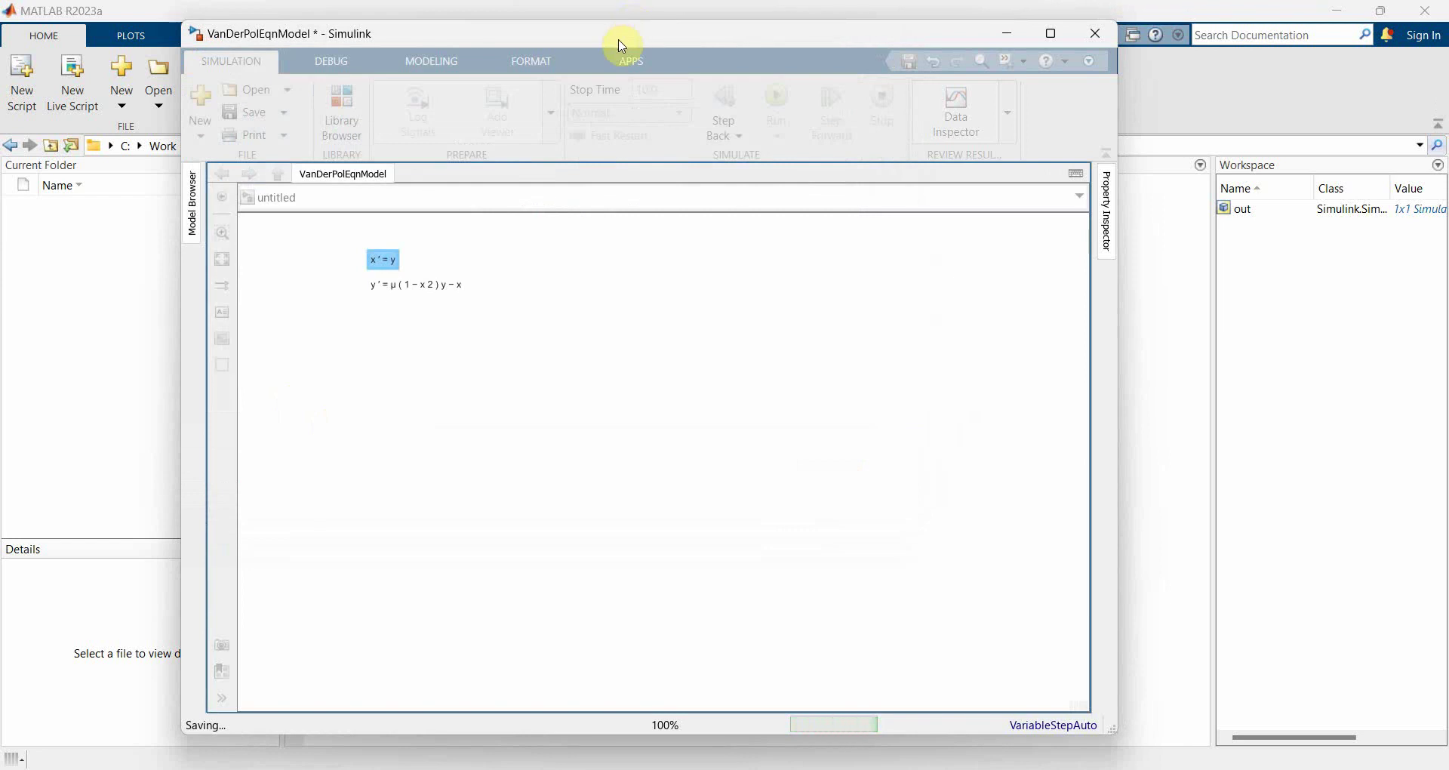
Step: Reposition the model window and pan the canvas so both equation annotations are visible
left_click_drag(615, 39, 753, 47)
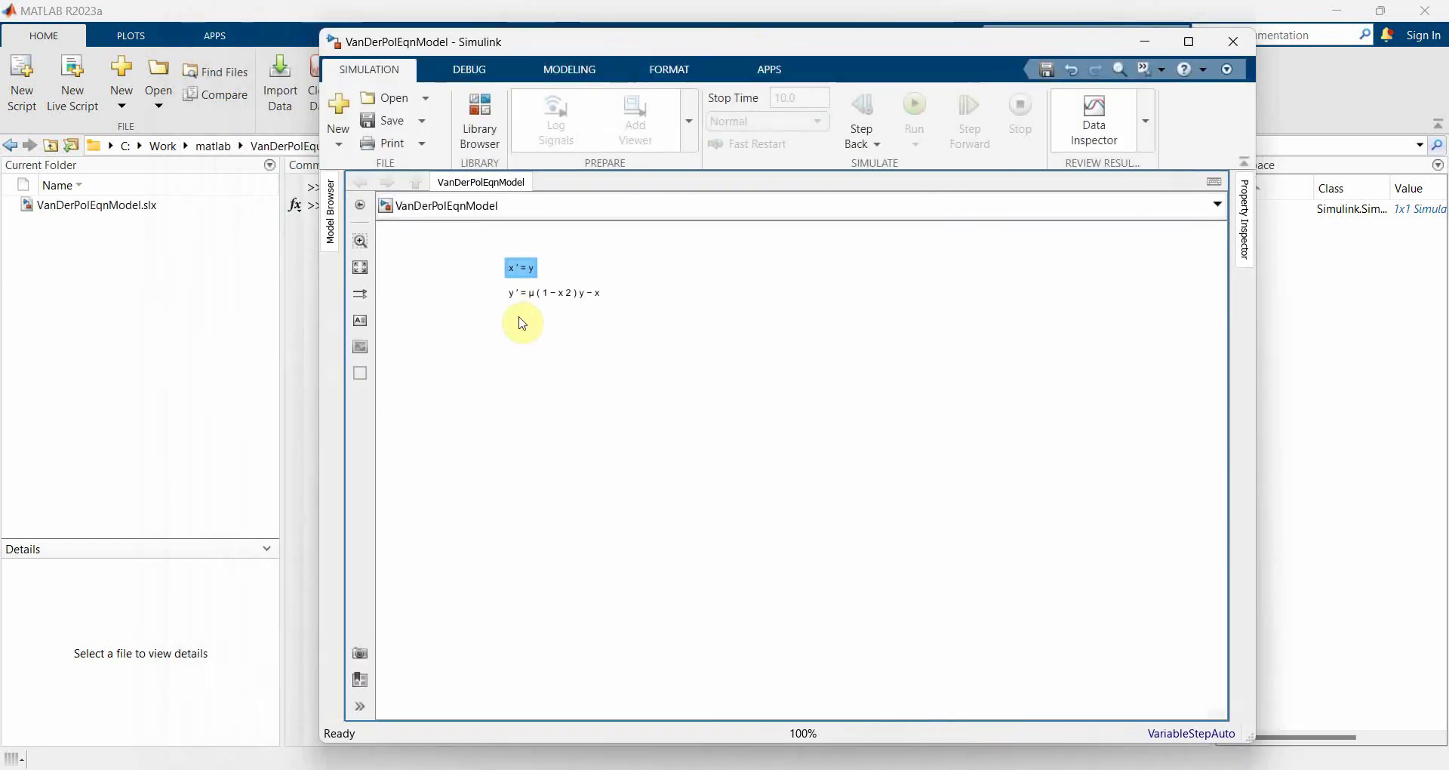
left_click(551, 358)
scroll(551, 361, "up", 3)
mouse_move(559, 332)
left_mouse_down()
mouse_move(608, 488)
mouse_move(629, 483)
left_mouse_up()
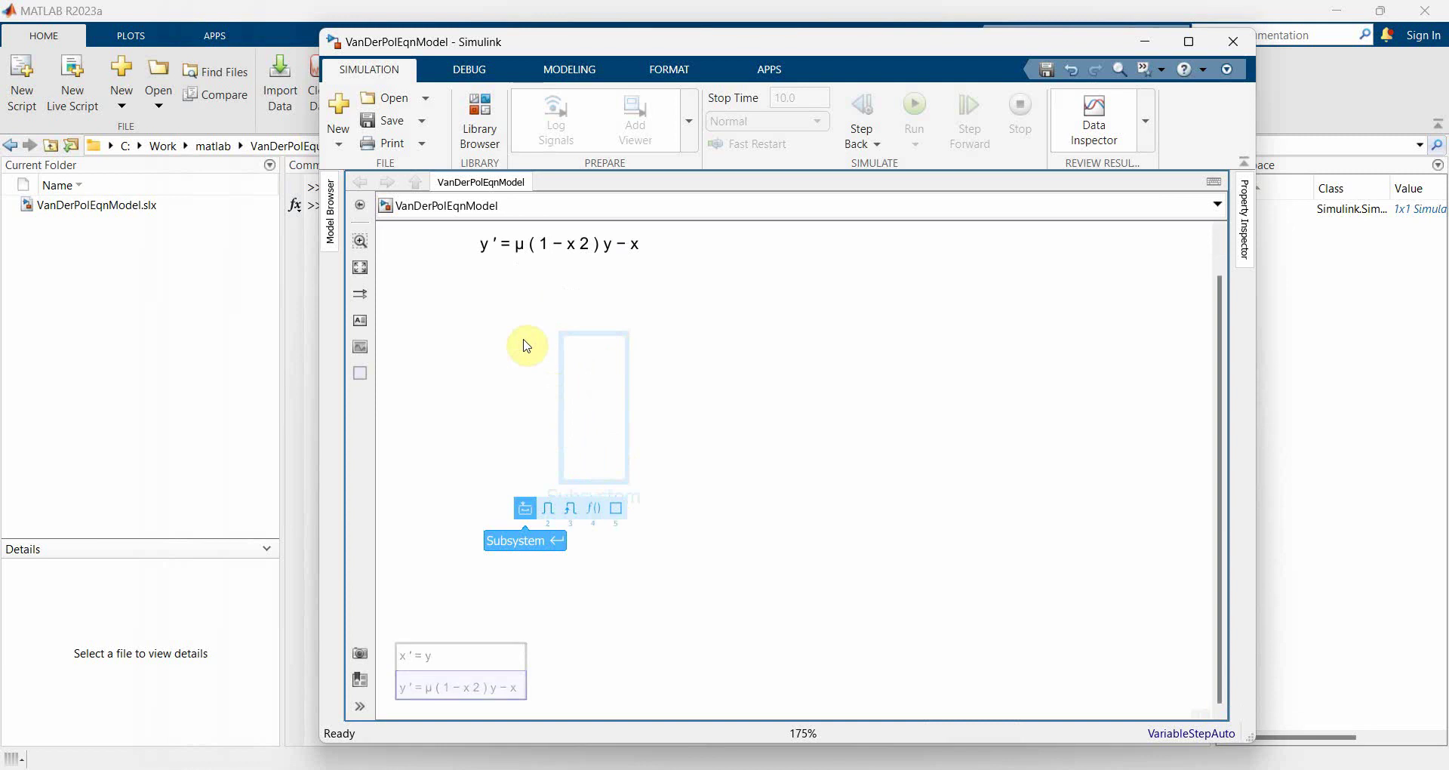
left_click_drag(544, 335, 553, 444)
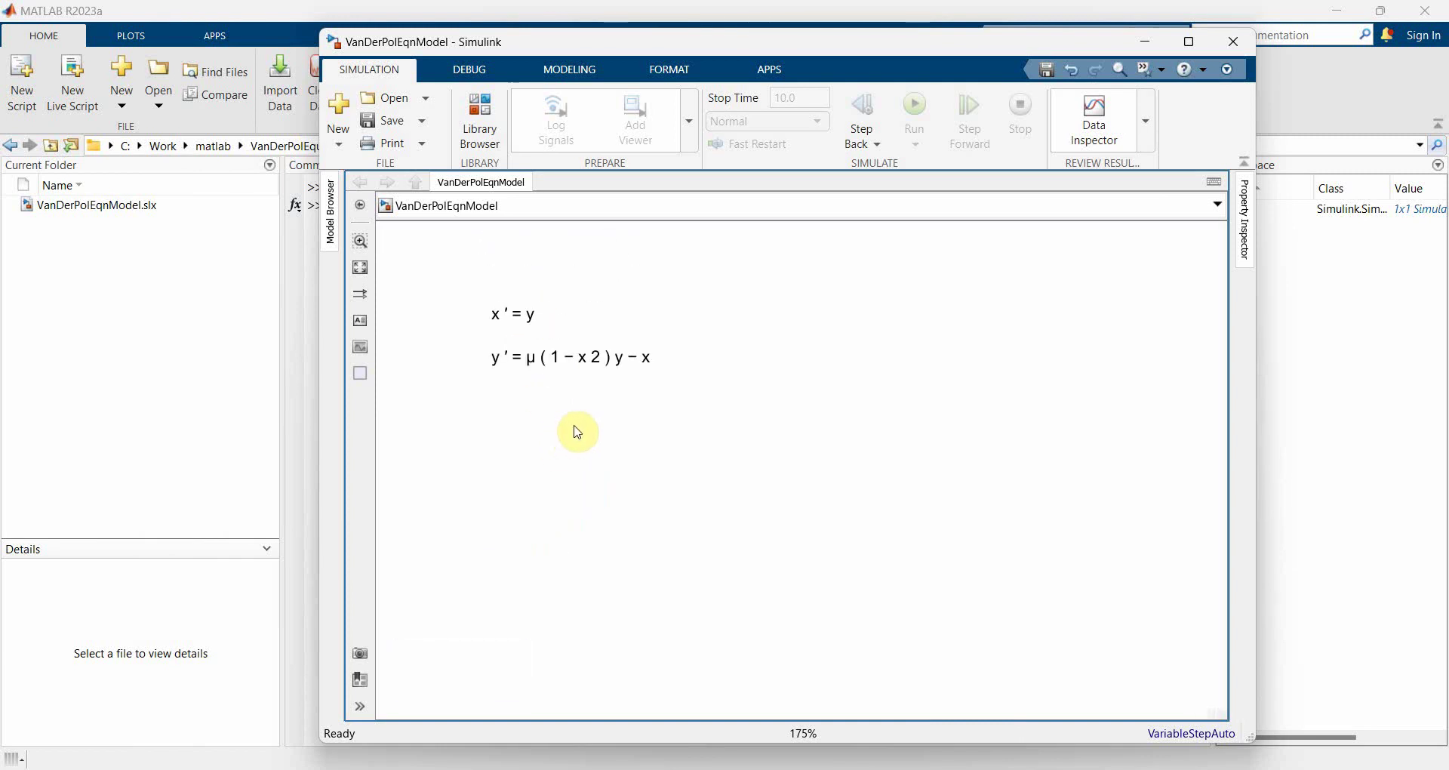
left_click(526, 318)
left_click(963, 450)
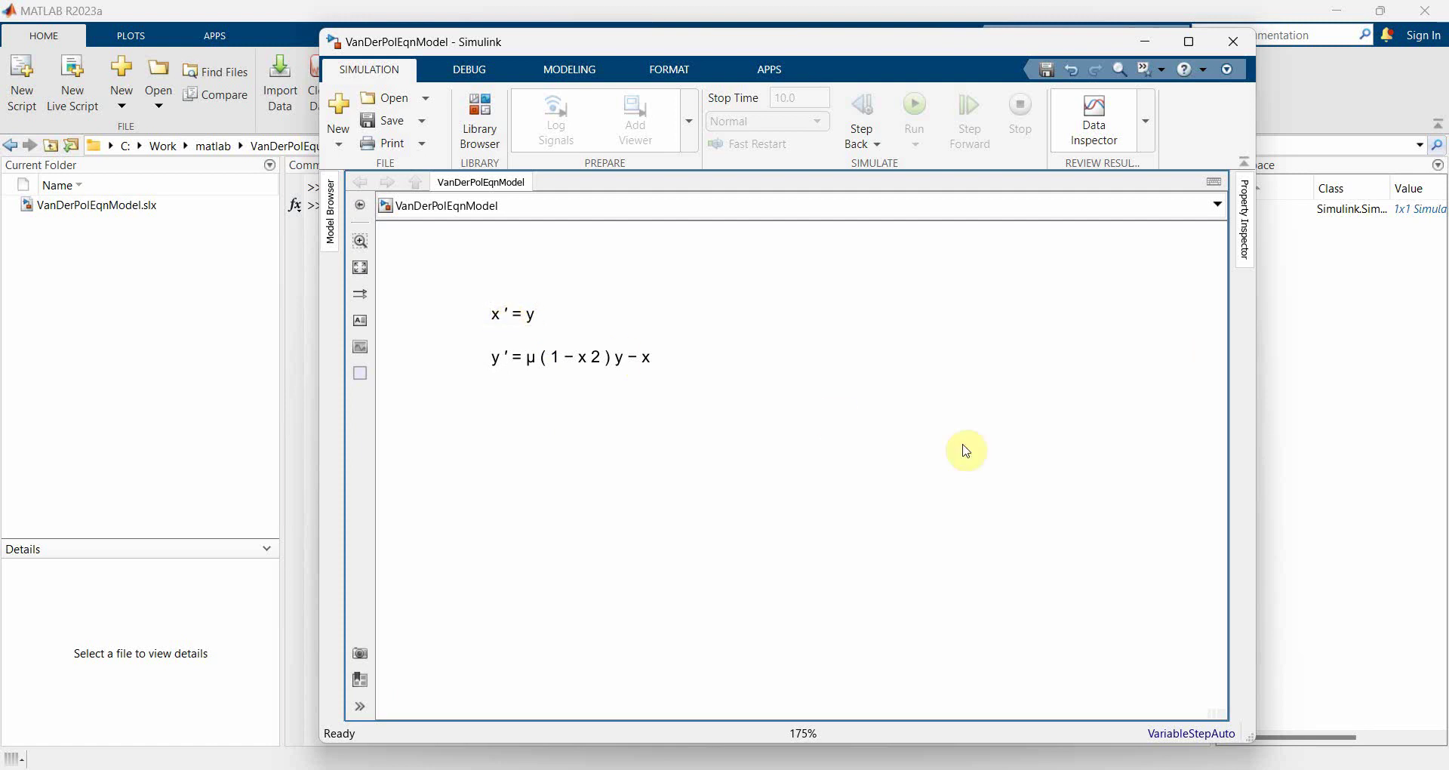
Step: Insert an Integrator block to the right of the equations
double_click(920, 419)
type("int")
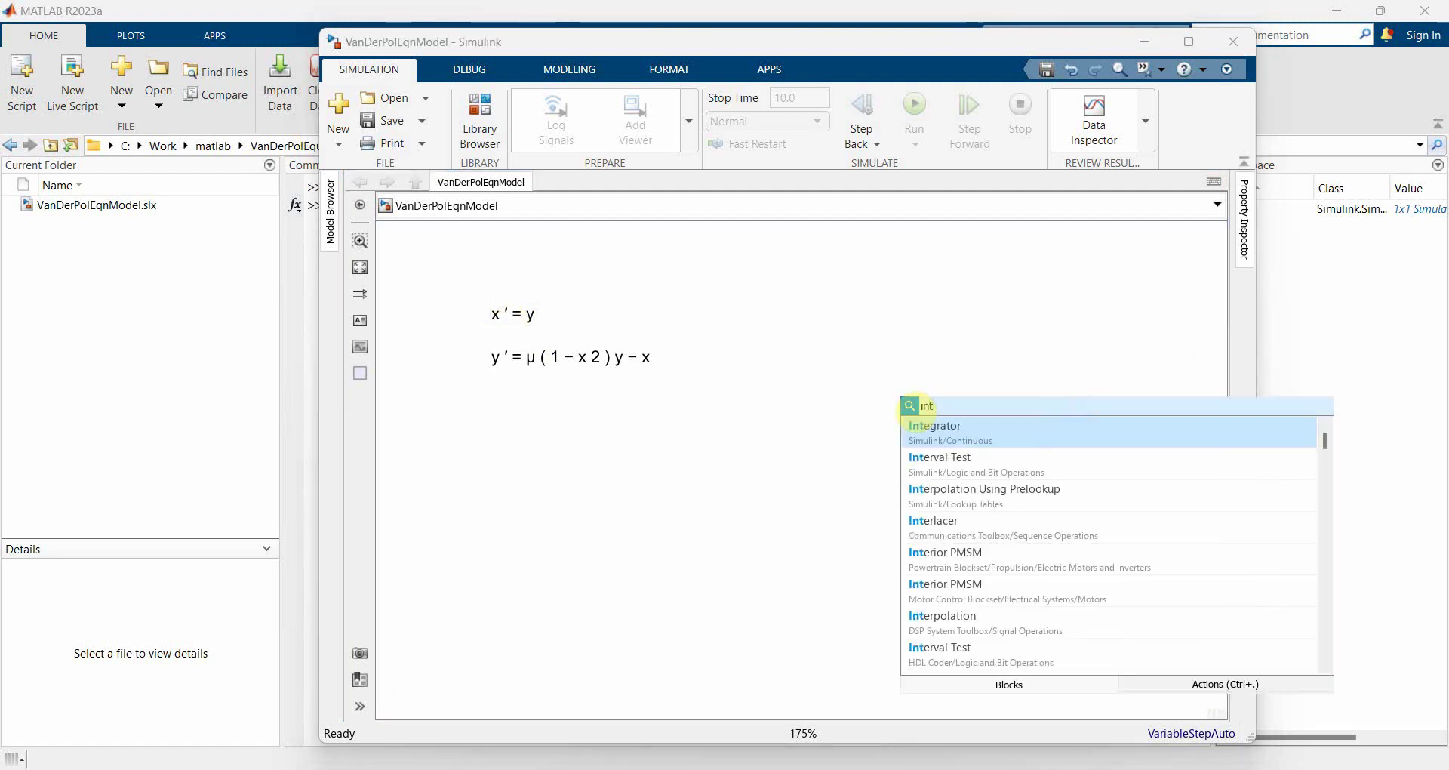
key("Return")
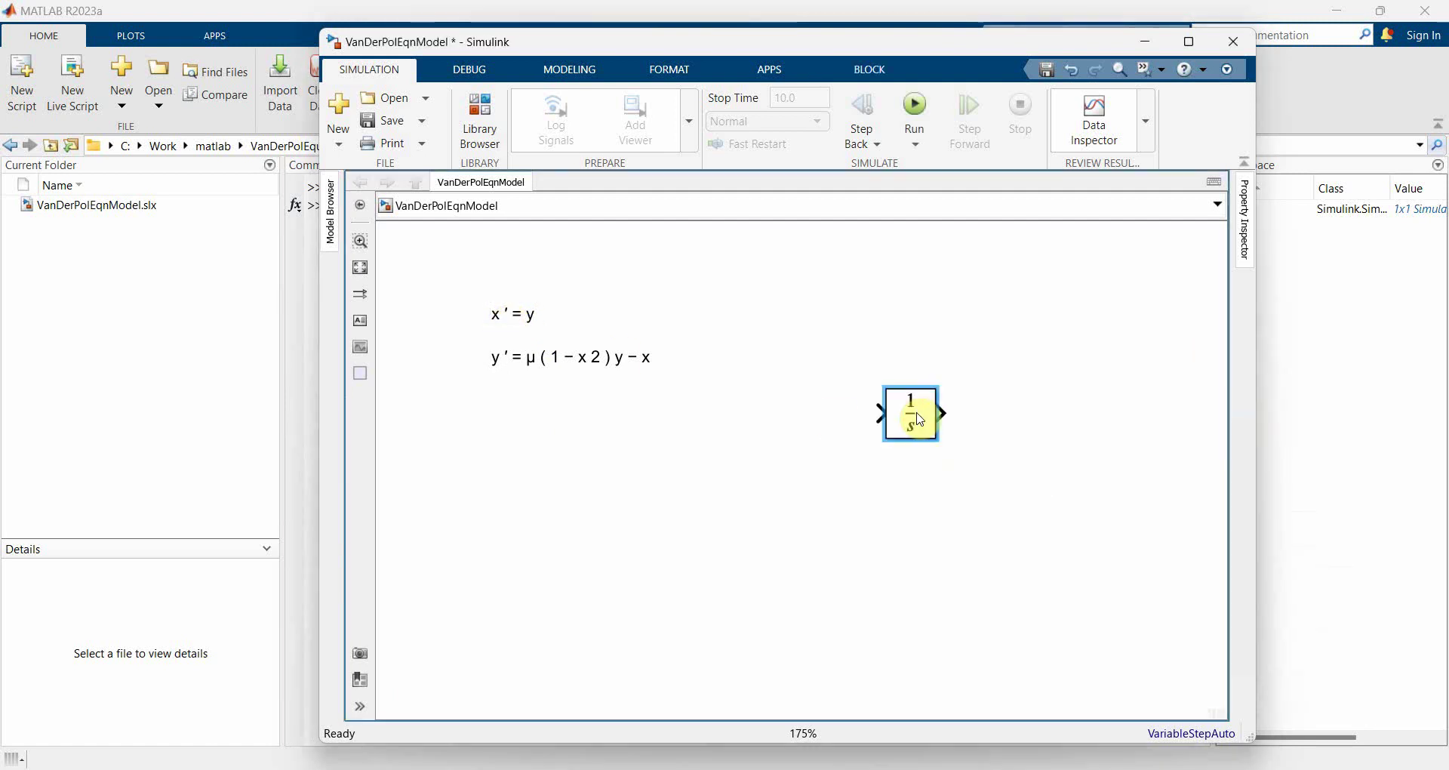
left_click_drag(919, 419, 920, 458)
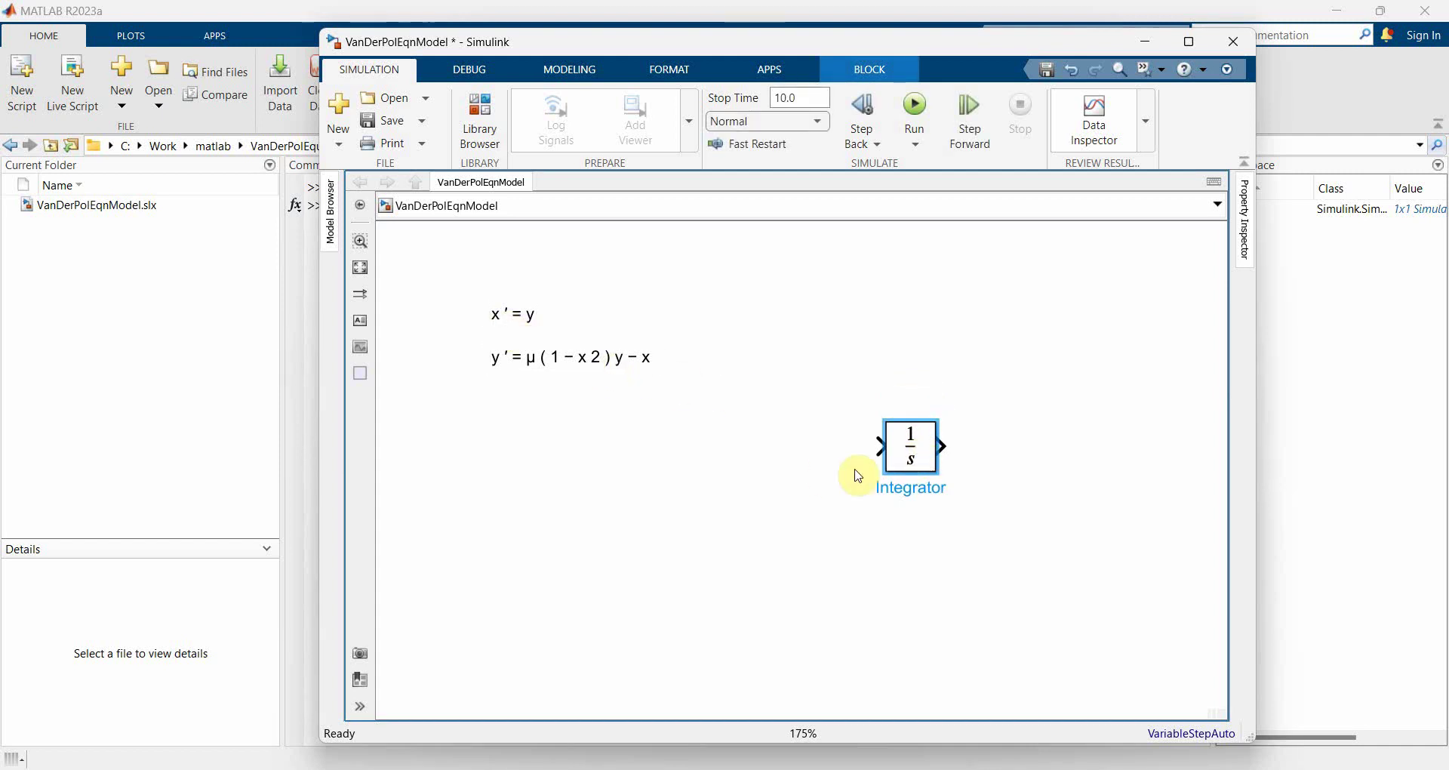
left_click_drag(849, 450, 789, 449)
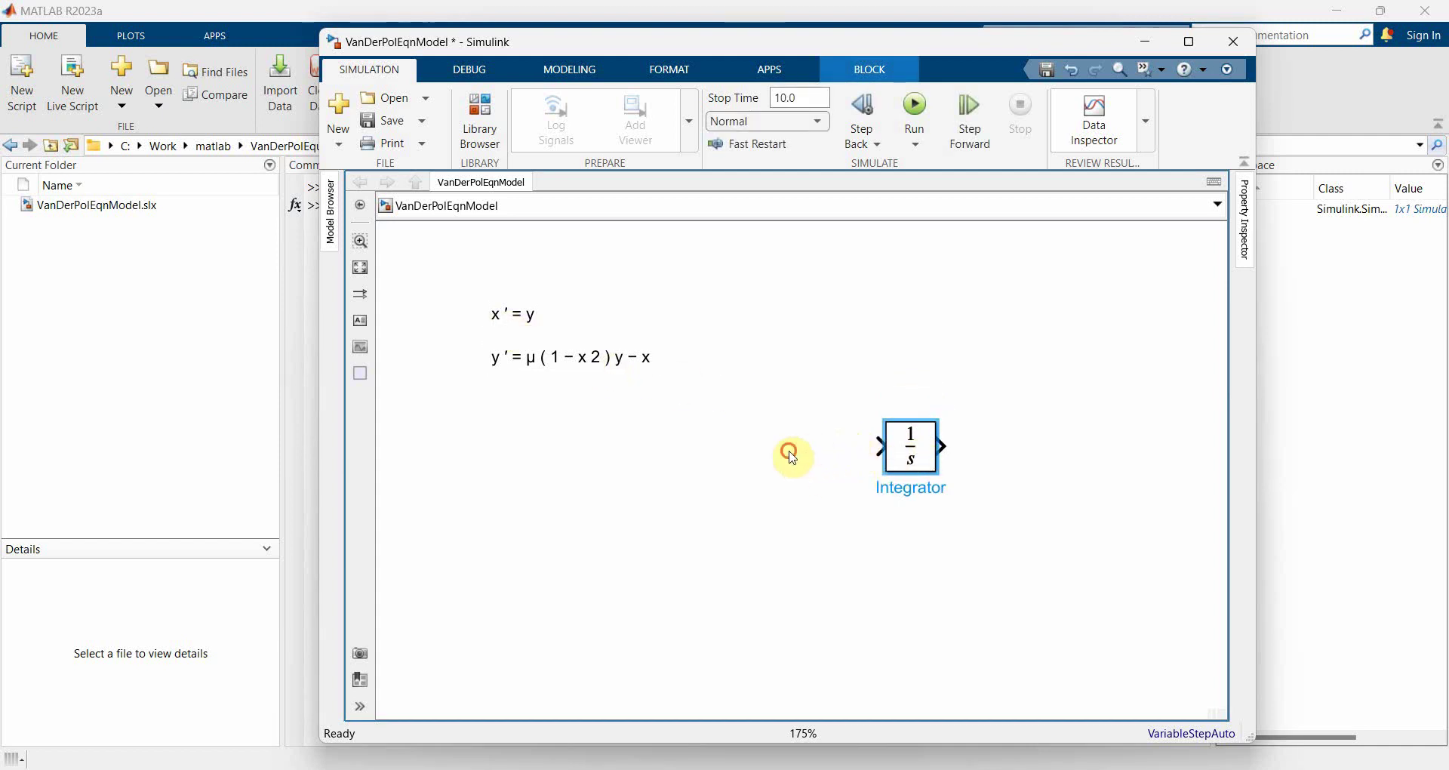
left_click(873, 450)
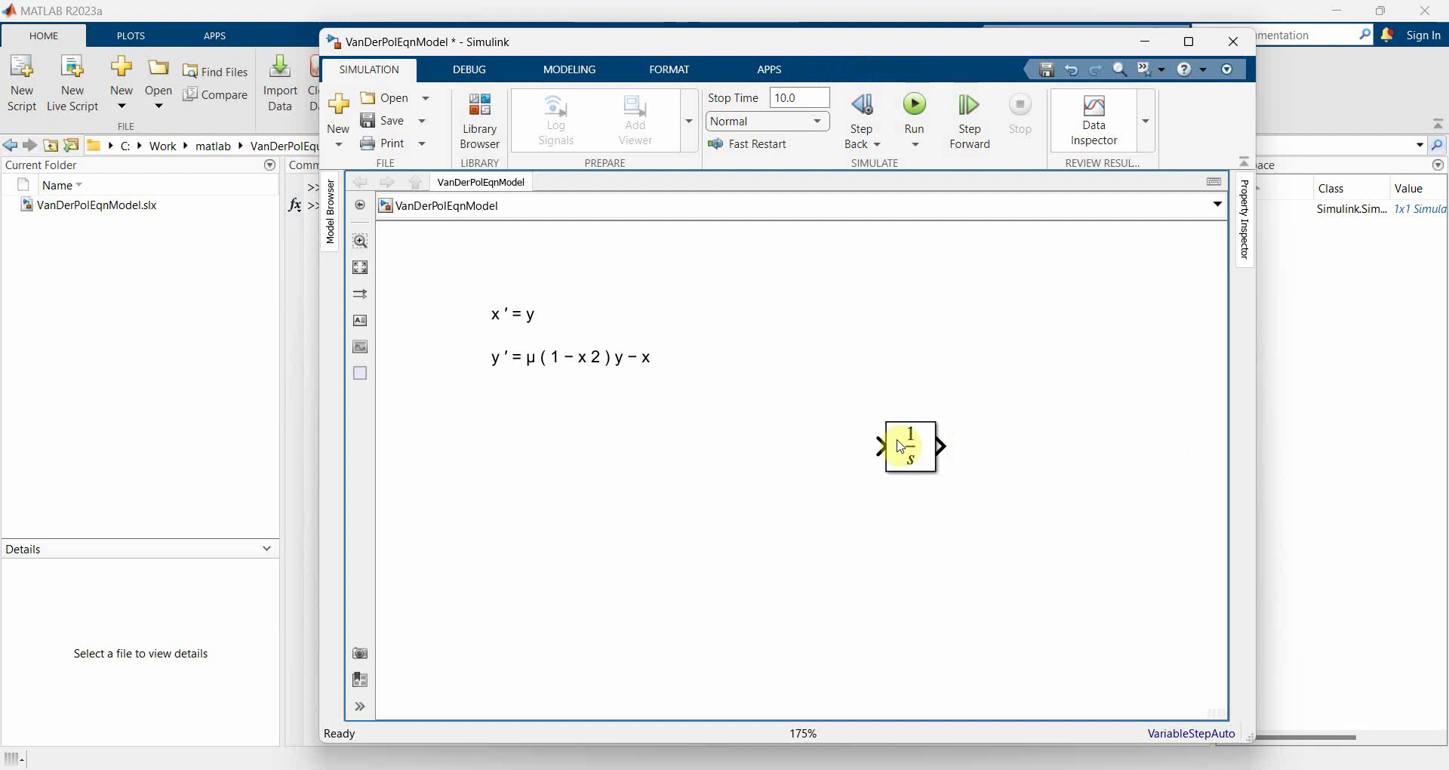
Step: Add a second Integrator to its left and connect Integrator1's output into the other integrator
double_click(723, 451)
type("in")
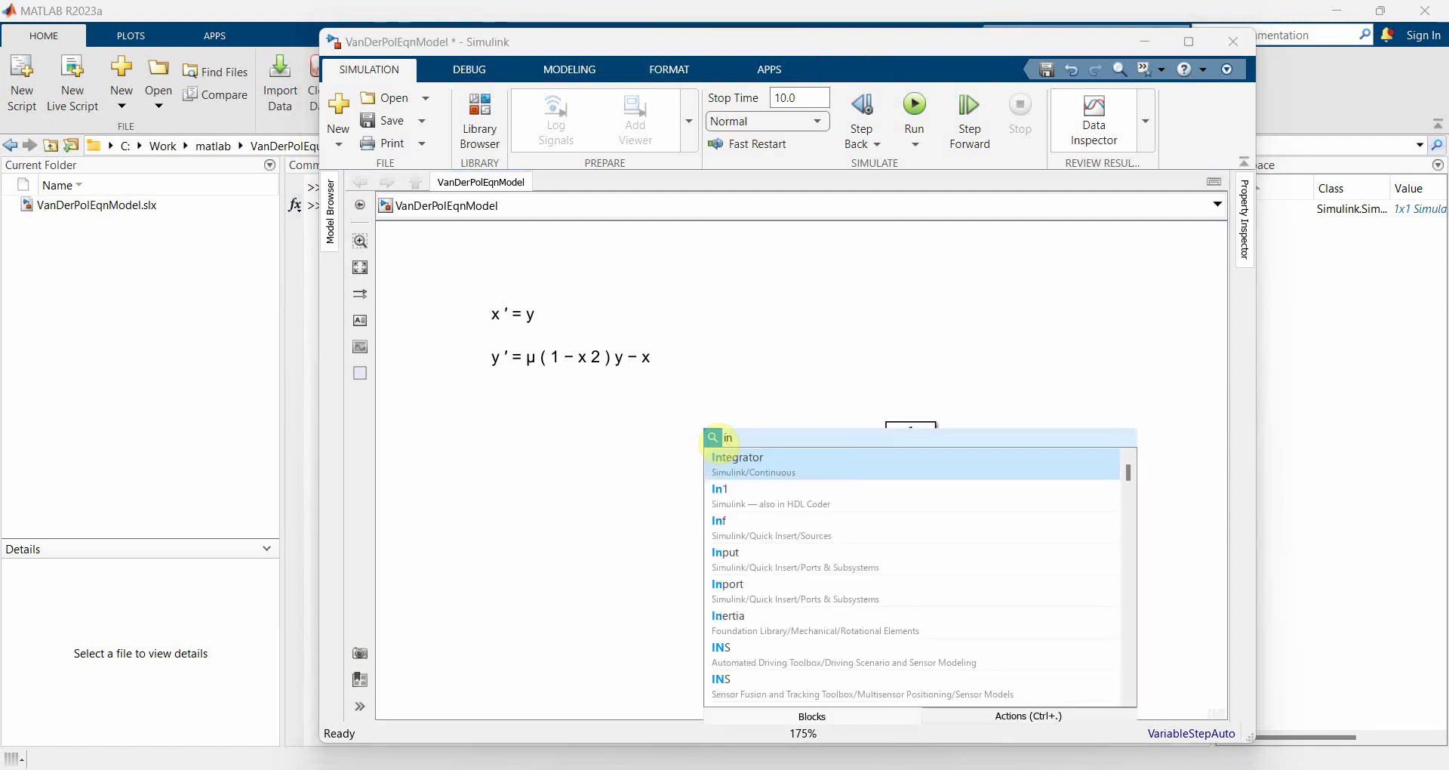
key("Return")
left_click(492, 355)
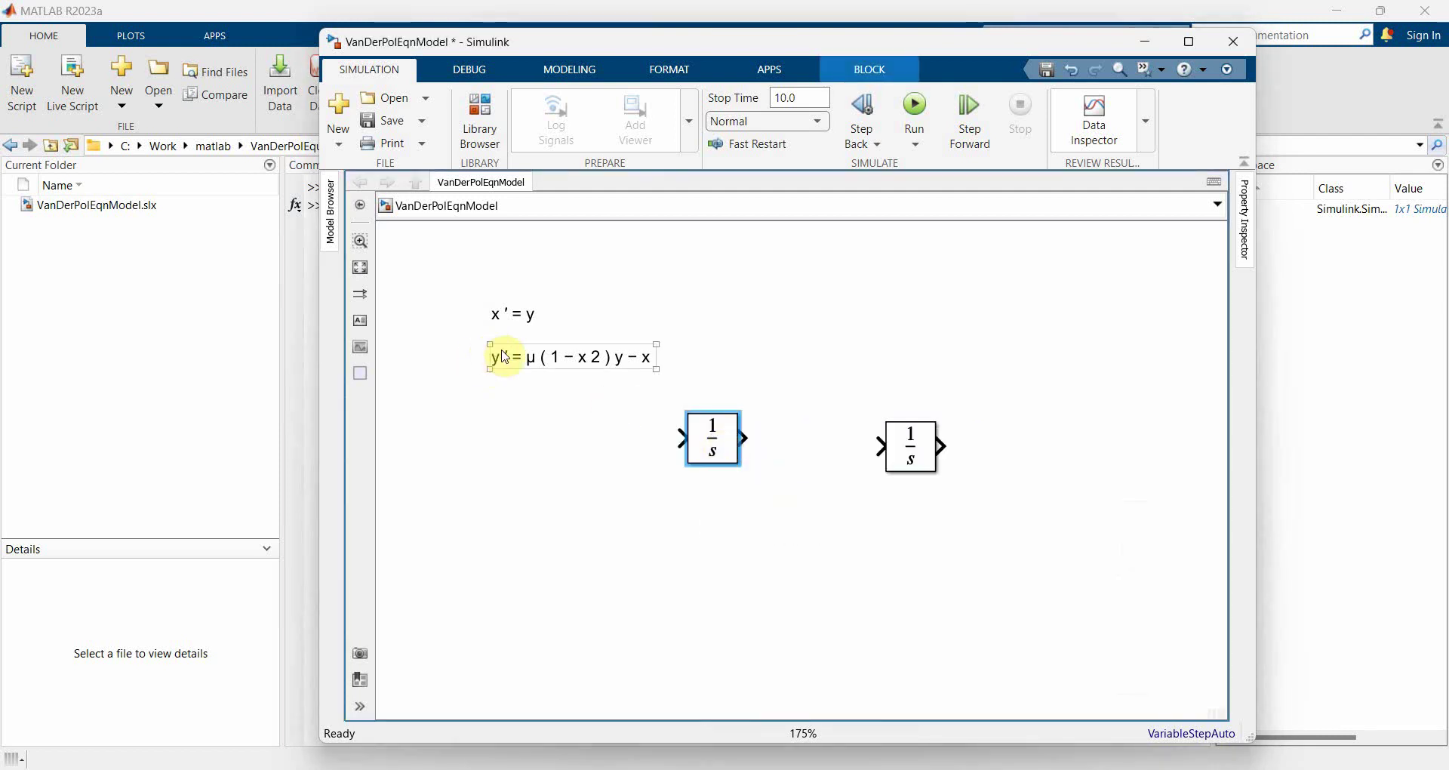
left_click(592, 375)
left_click_drag(735, 440, 767, 448)
left_click(801, 448)
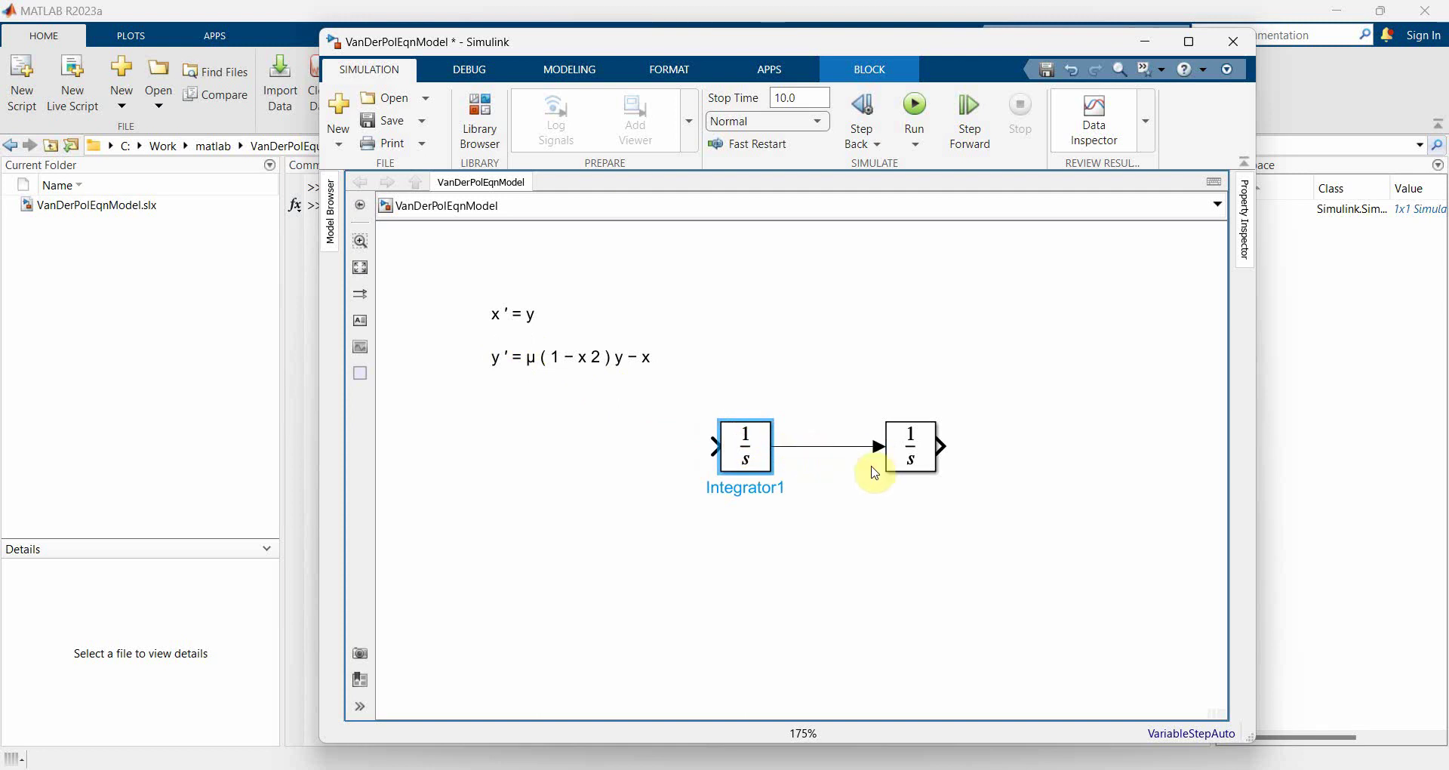
Step: Label the signals: y between the integrators, x at the output, y' at the input
double_click(819, 453)
type("y")
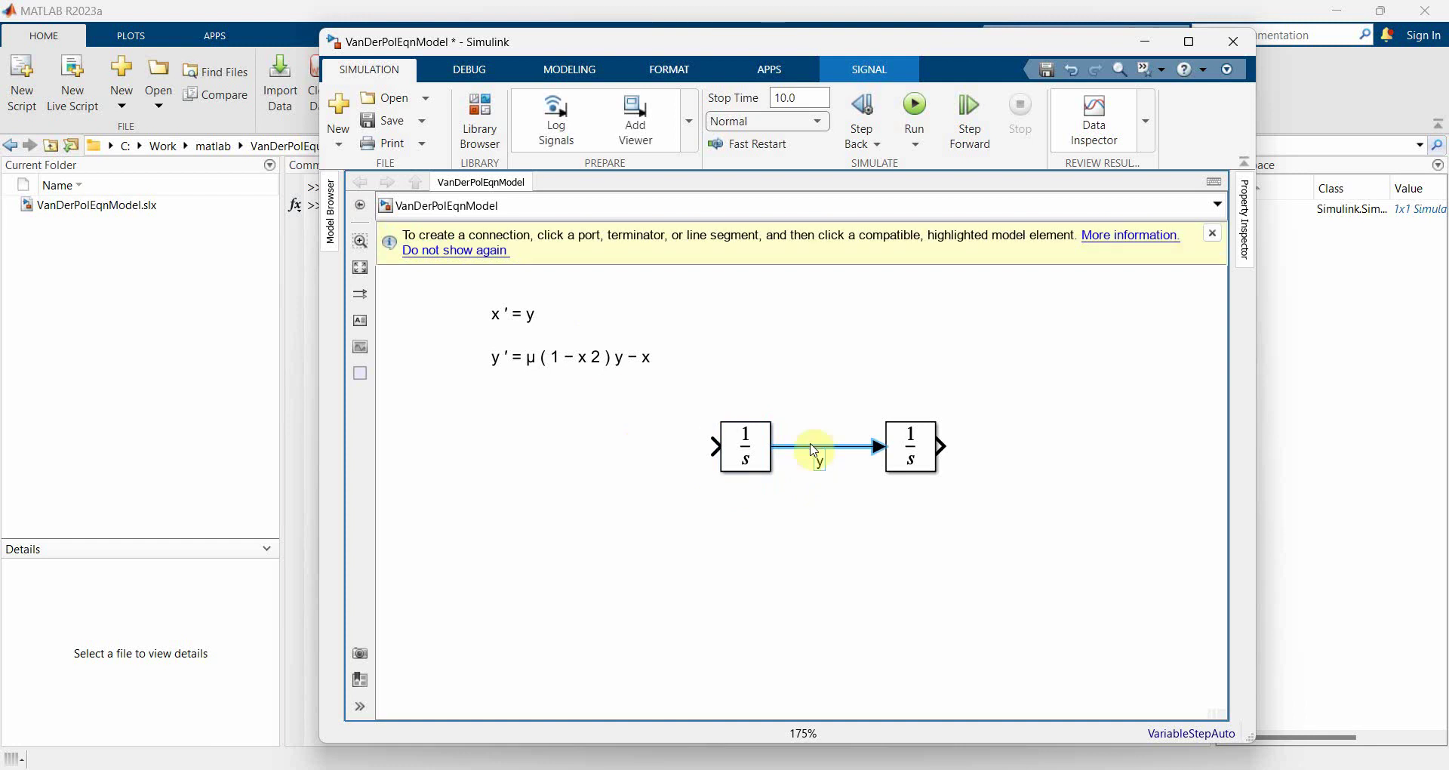
left_click_drag(945, 447, 1074, 445)
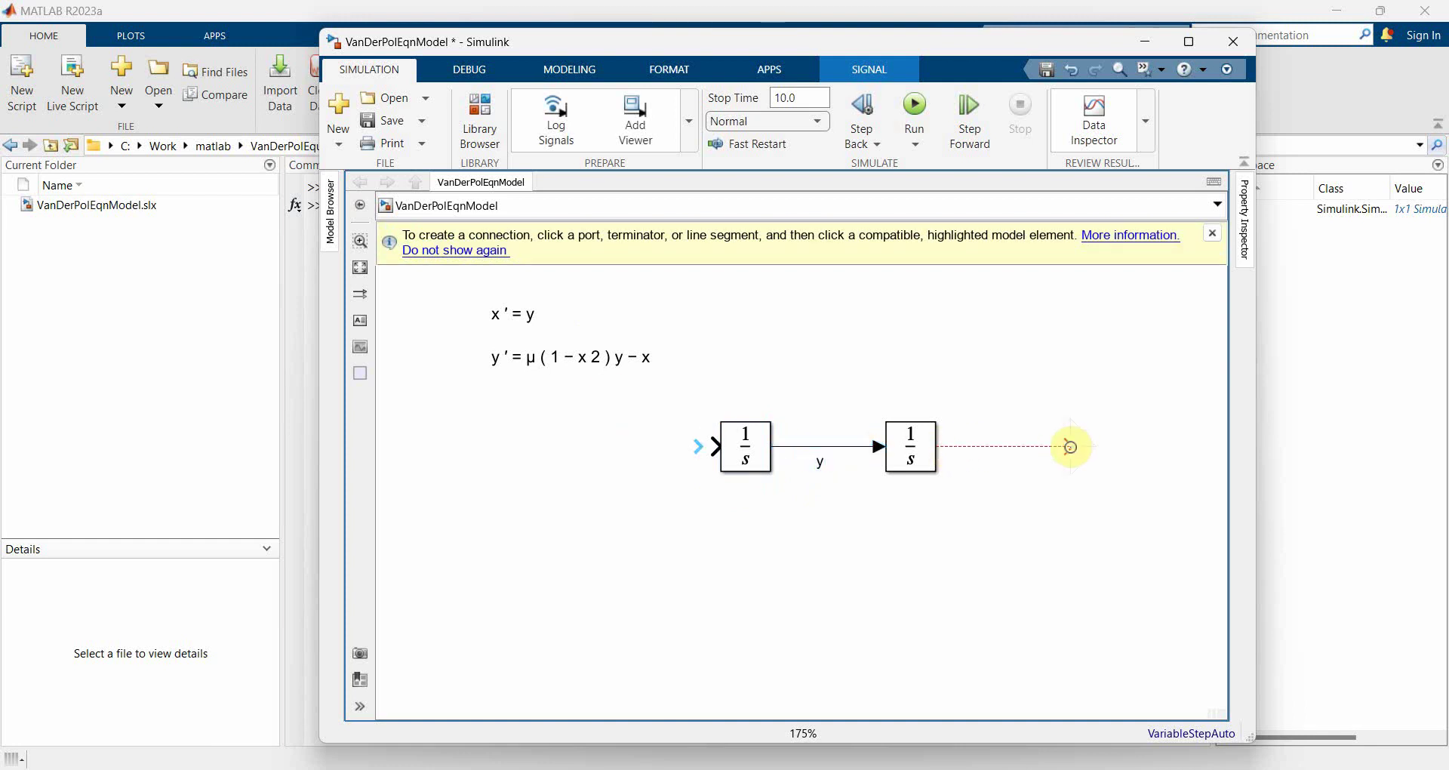
double_click(993, 448)
type("x")
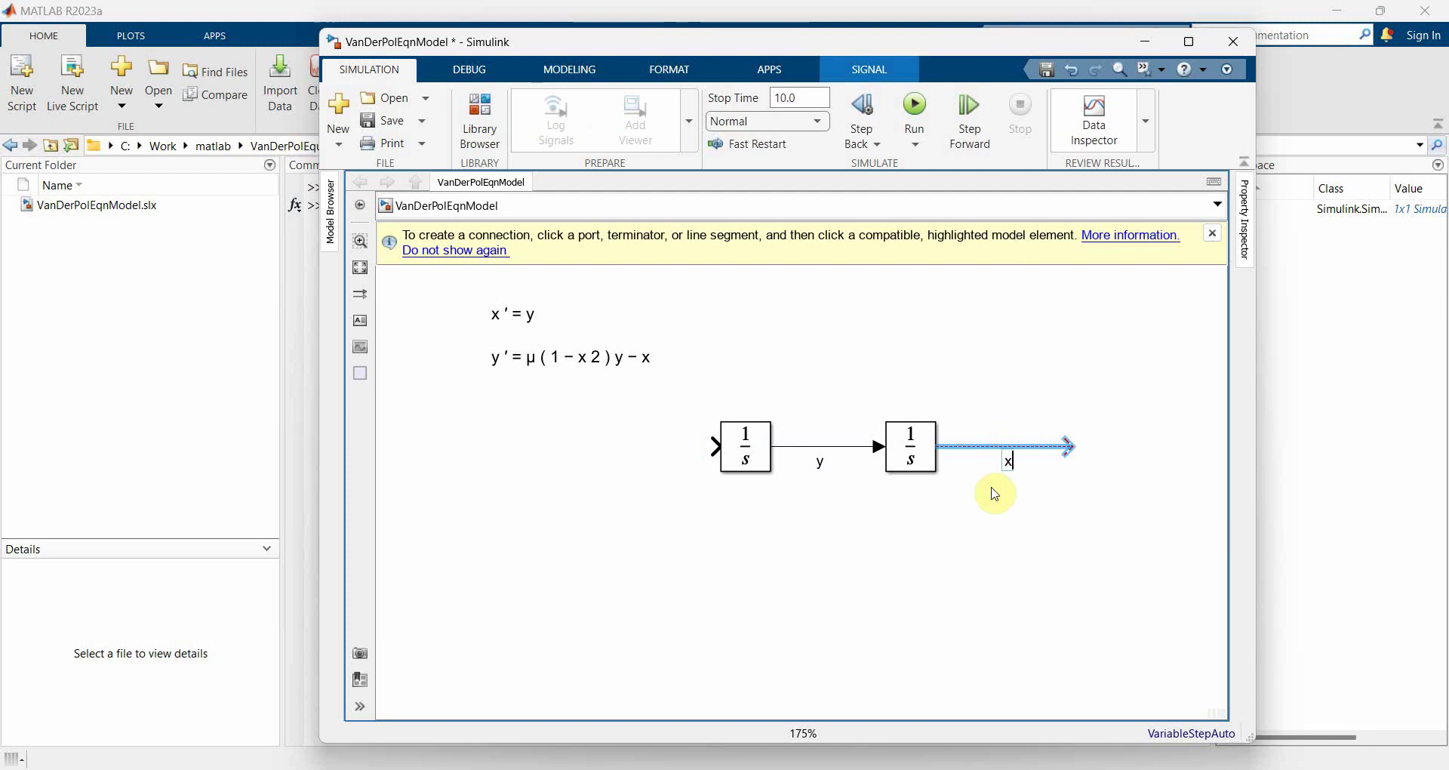
left_click(977, 495)
left_click_drag(711, 444, 575, 445)
left_click(636, 457)
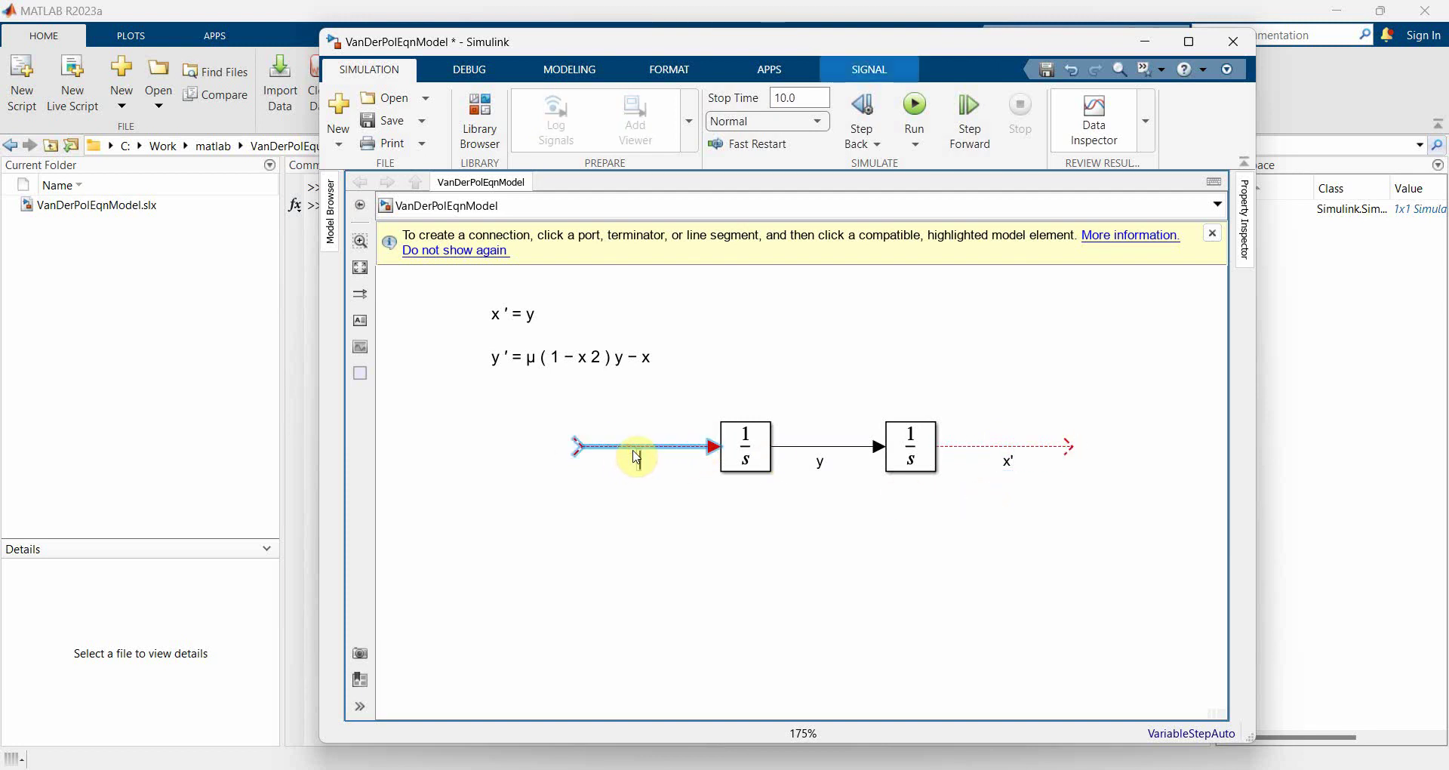
type("y")
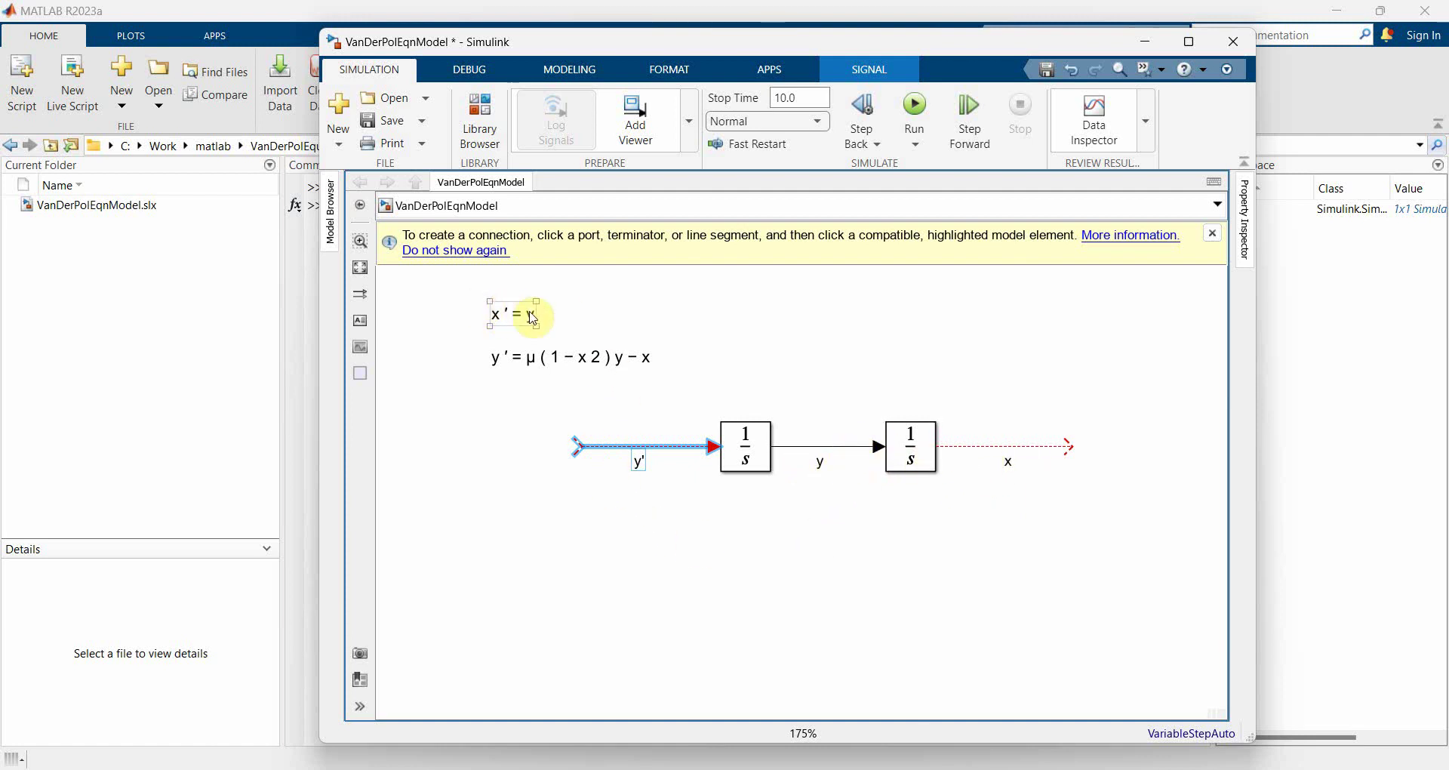
Step: Select and deselect the equation annotations and second integrator, then clear the selection
left_click(505, 323)
left_click_drag(839, 383, 984, 519)
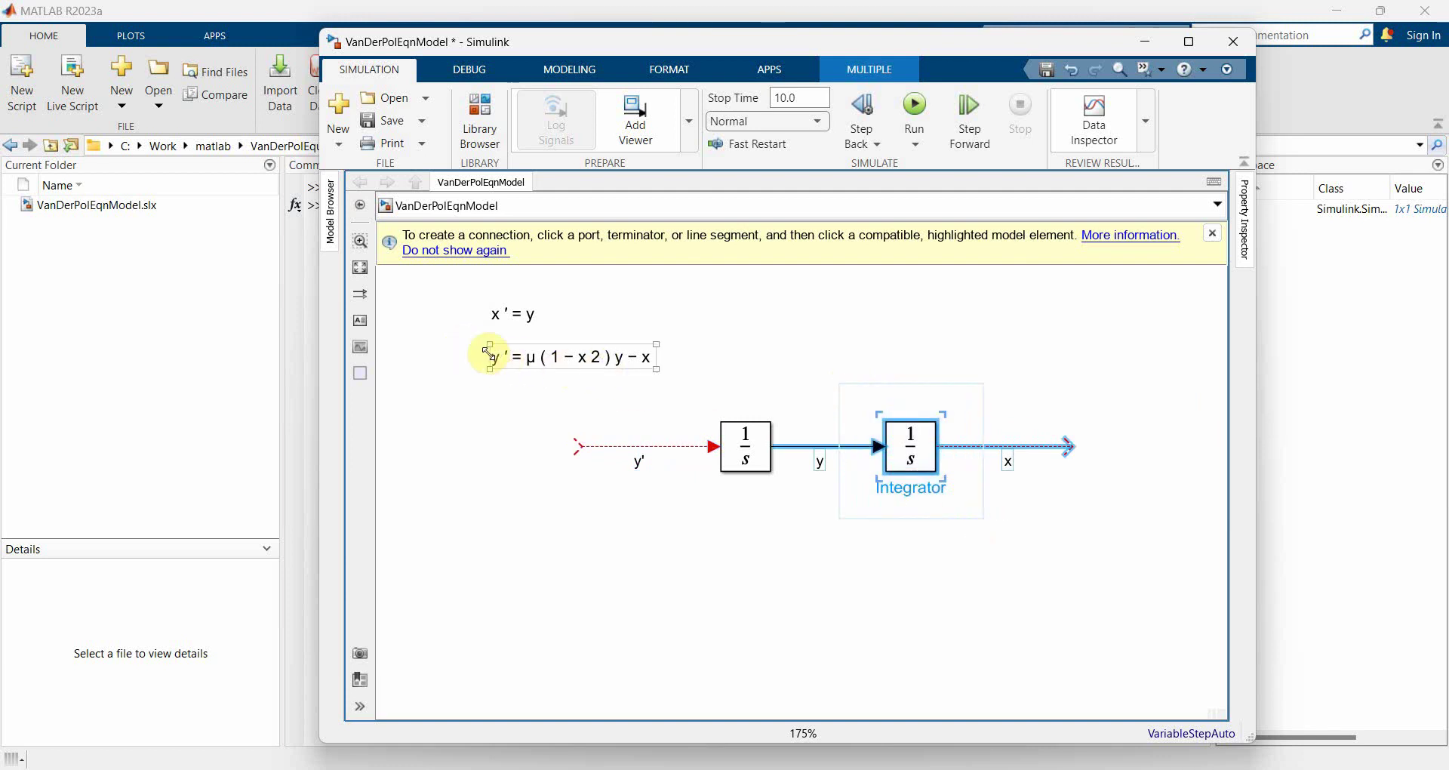
left_click(639, 468, "shift")
left_click(542, 370, "shift")
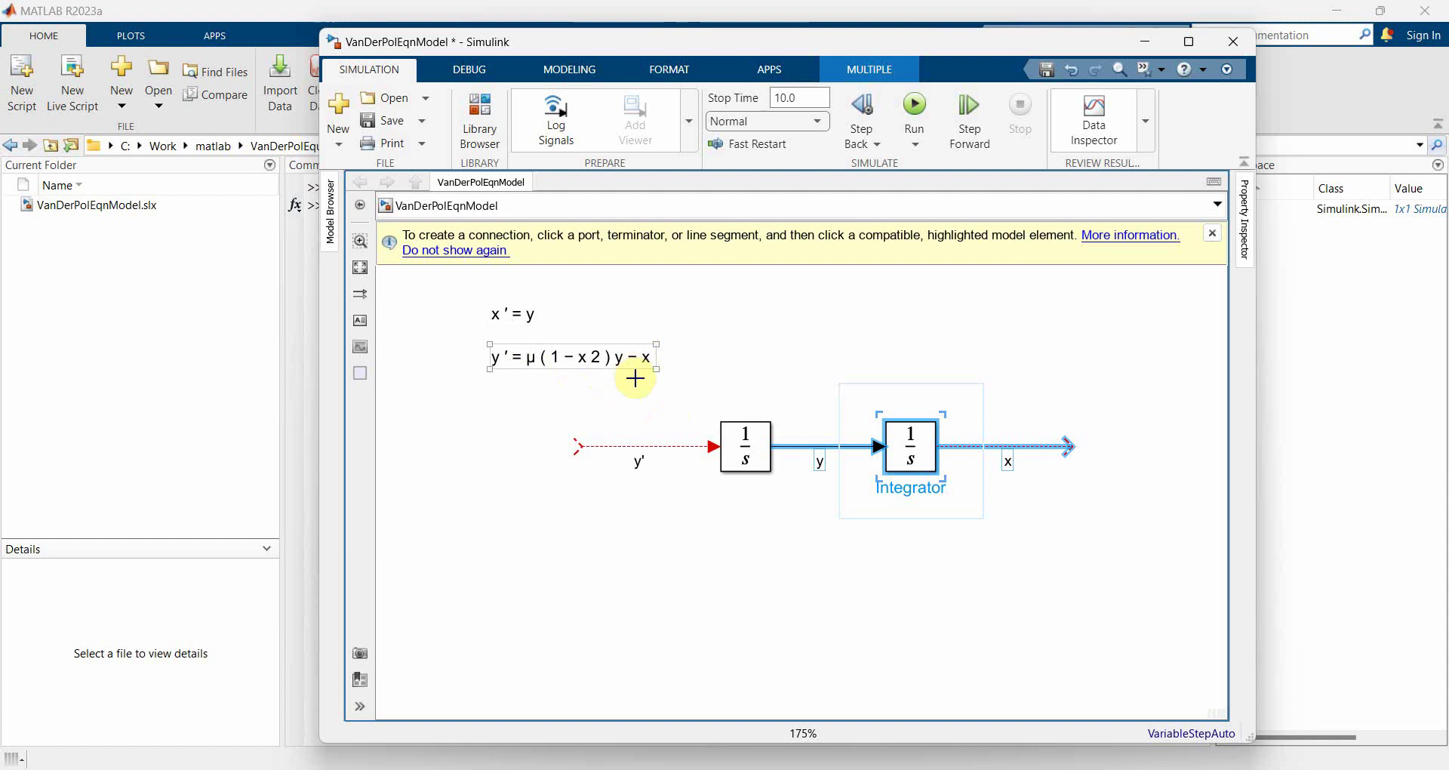
left_click(464, 432)
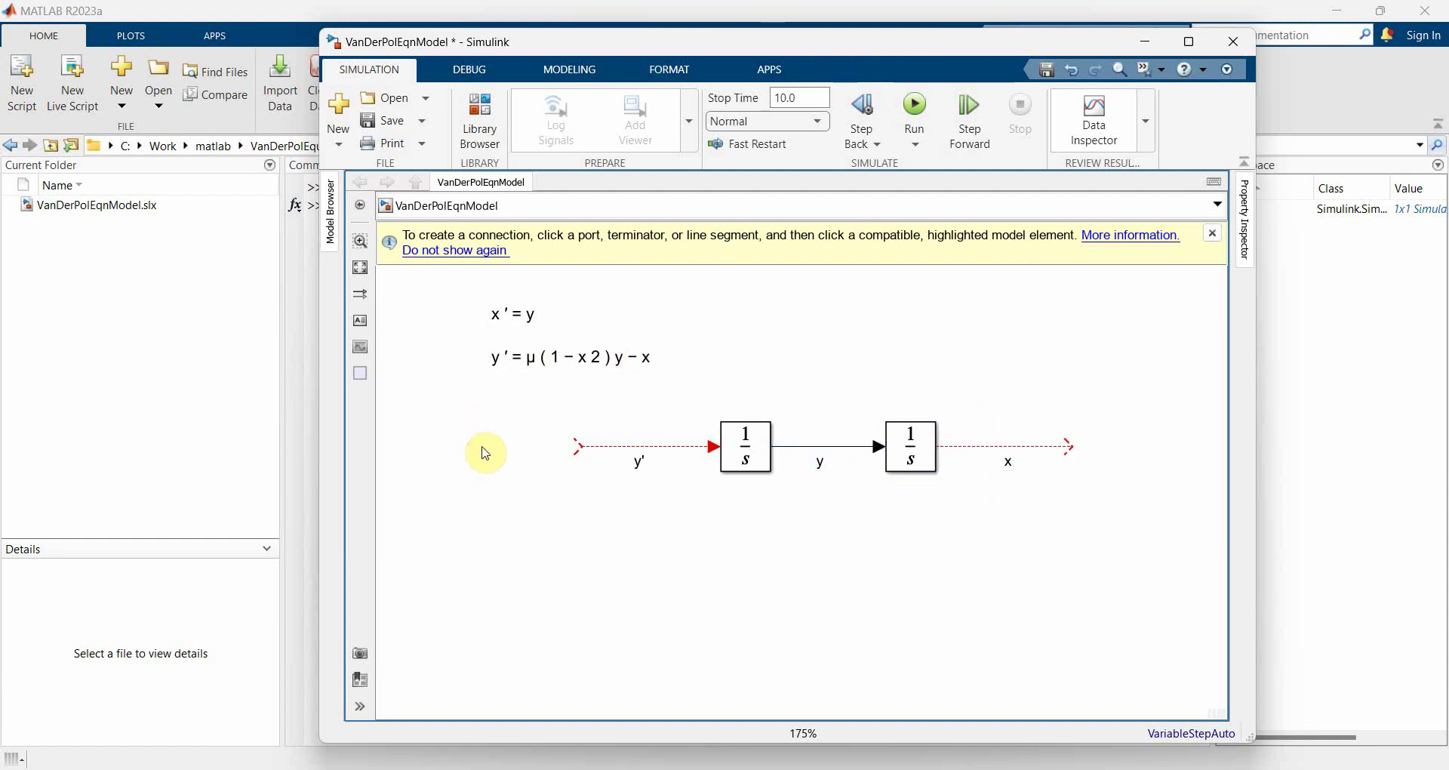
Step: Dismiss the connection tip banner and insert a Sum block left of the integrators
left_click(1212, 233)
left_click(488, 453)
type("sum")
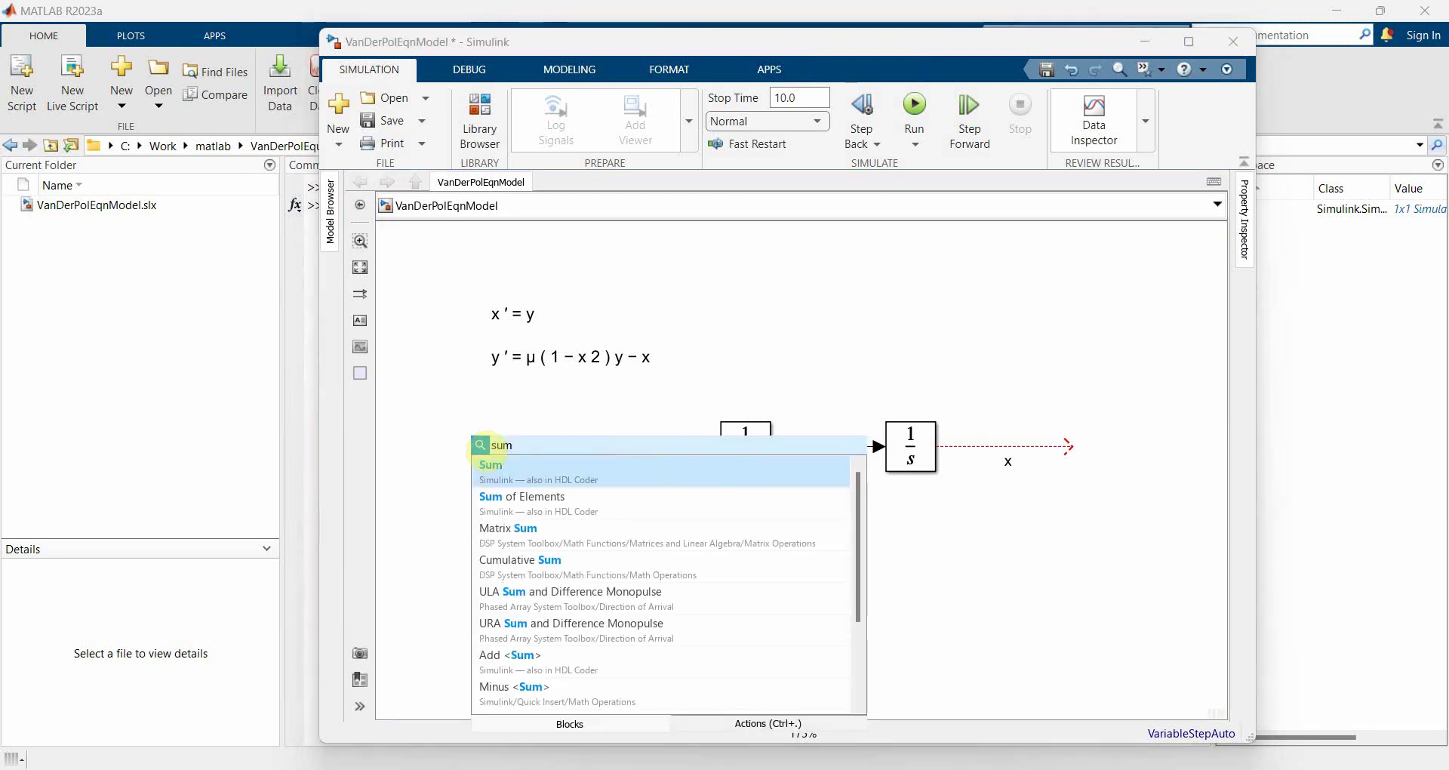
key("Return")
Step: Set the Sum block's signs to |+- with a rectangular icon shape, and stretch it taller
left_click(490, 458)
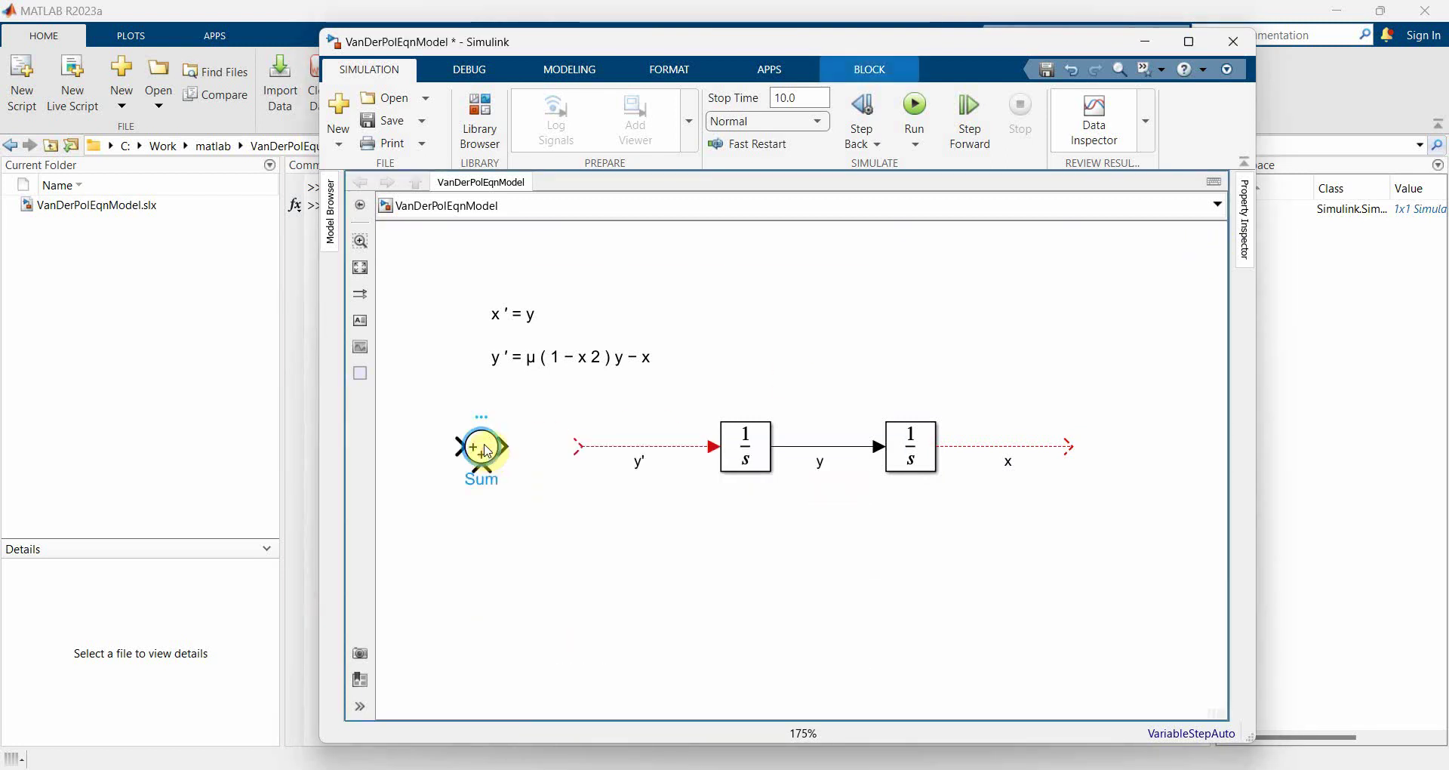
double_click(488, 451)
left_click(558, 463)
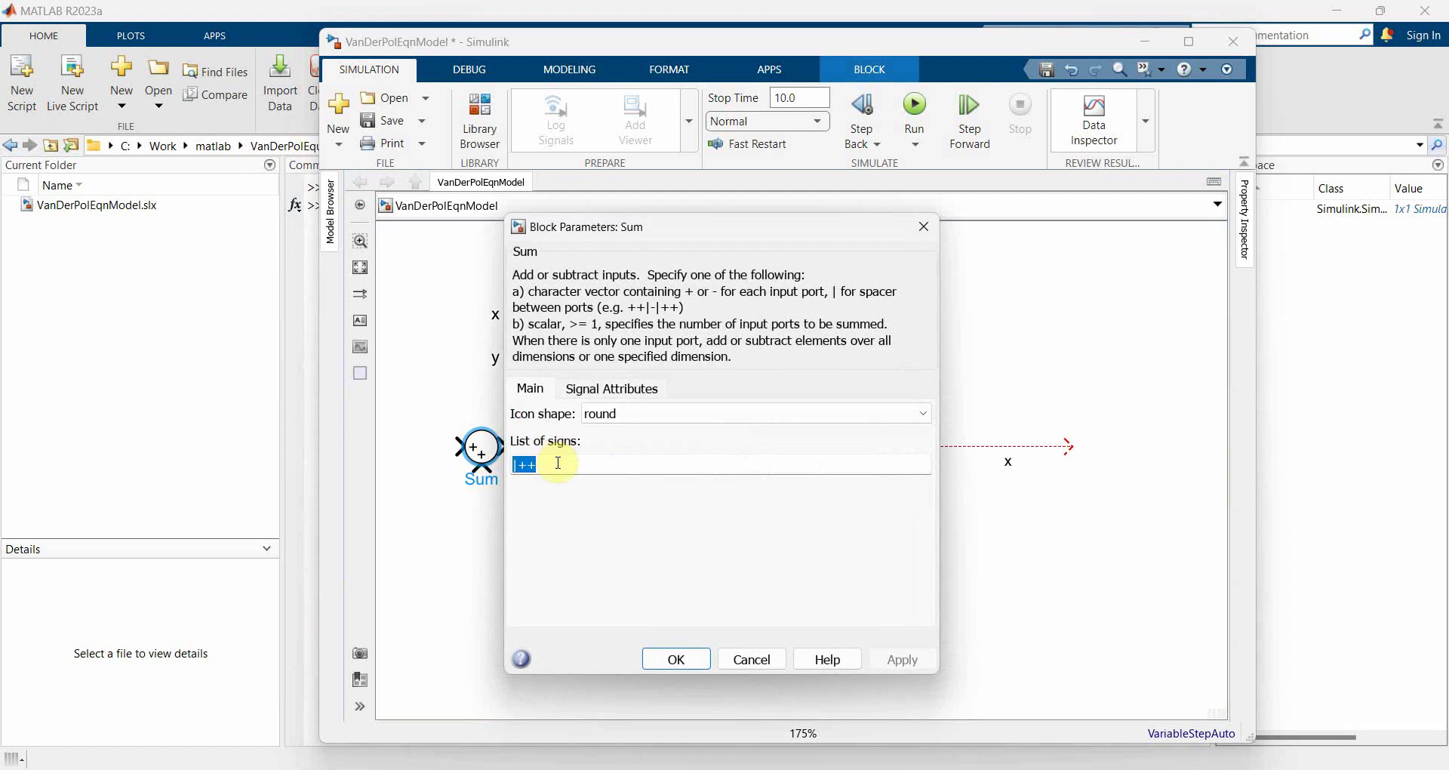
key("BackSpace")
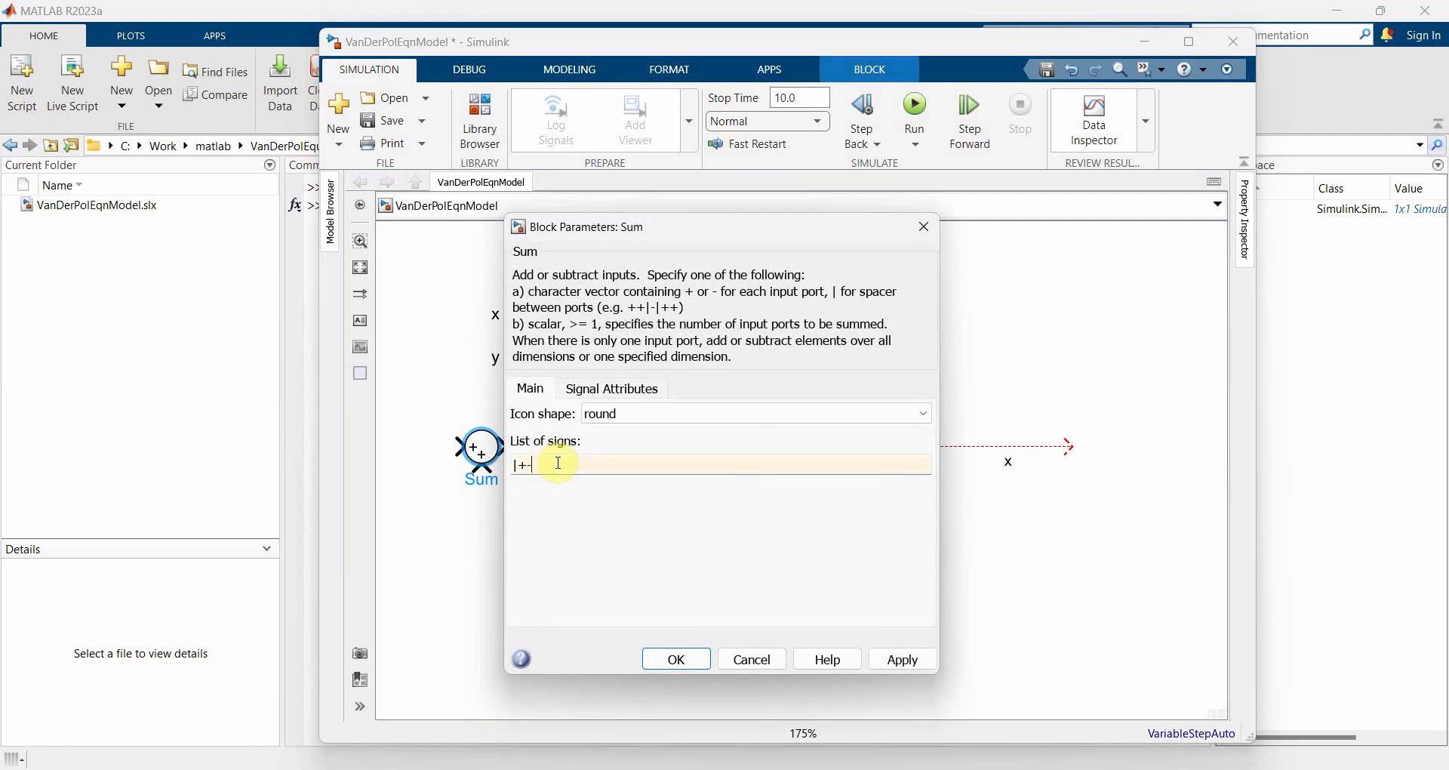
type("-")
left_click(634, 413)
left_click(641, 430)
left_click(894, 658)
left_click(673, 658)
mouse_move(492, 460)
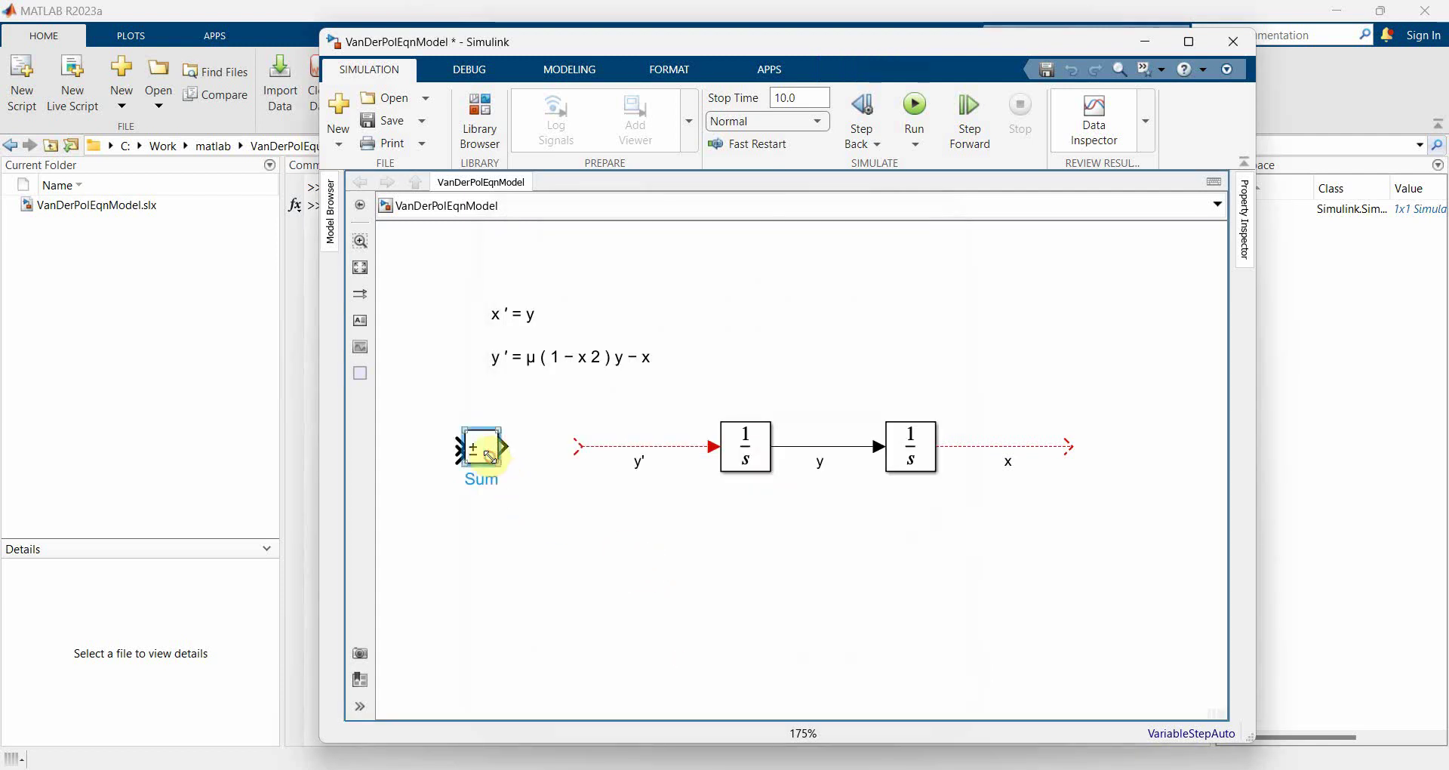
left_click_drag(497, 471, 599, 467)
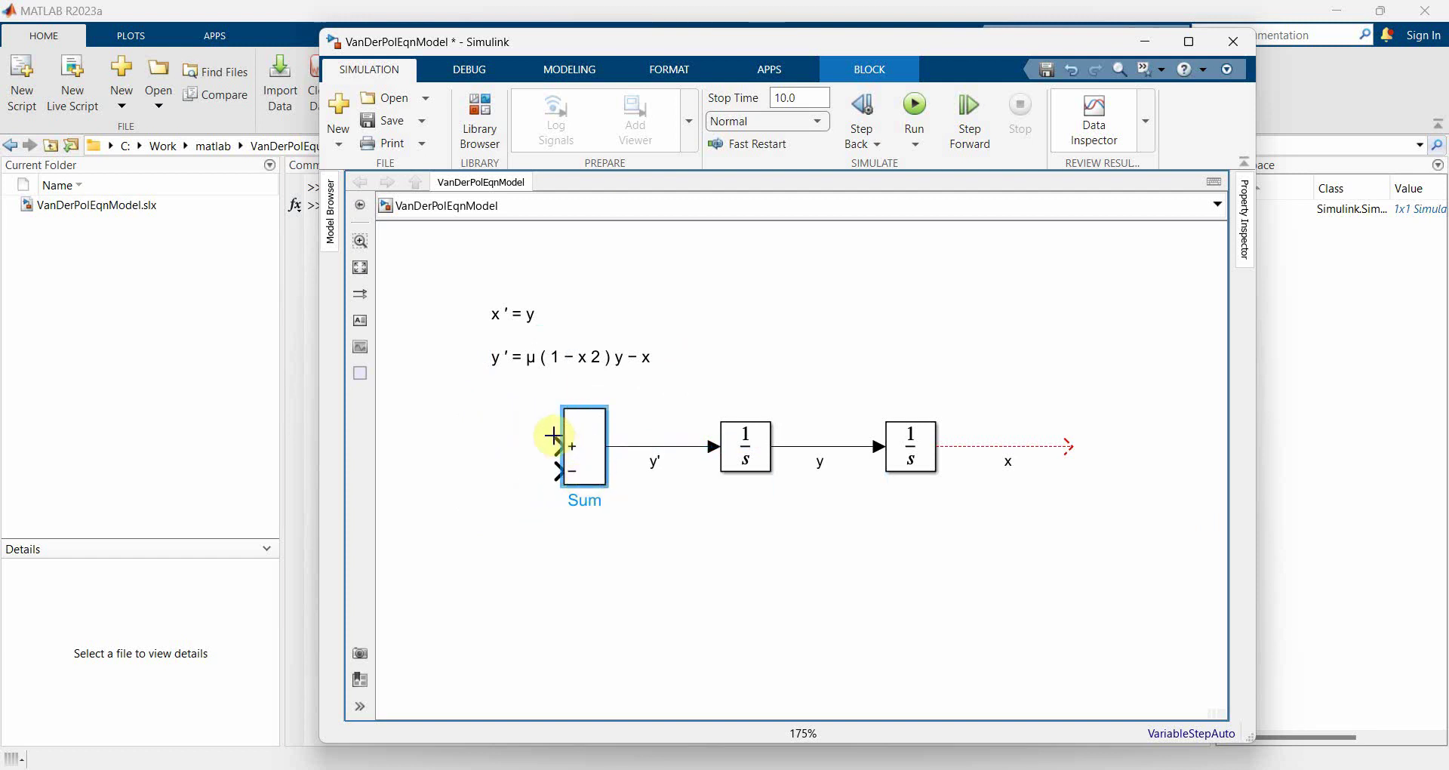
Step: Route the x signal back as a feedback line into the Sum block's minus input
left_click(557, 368)
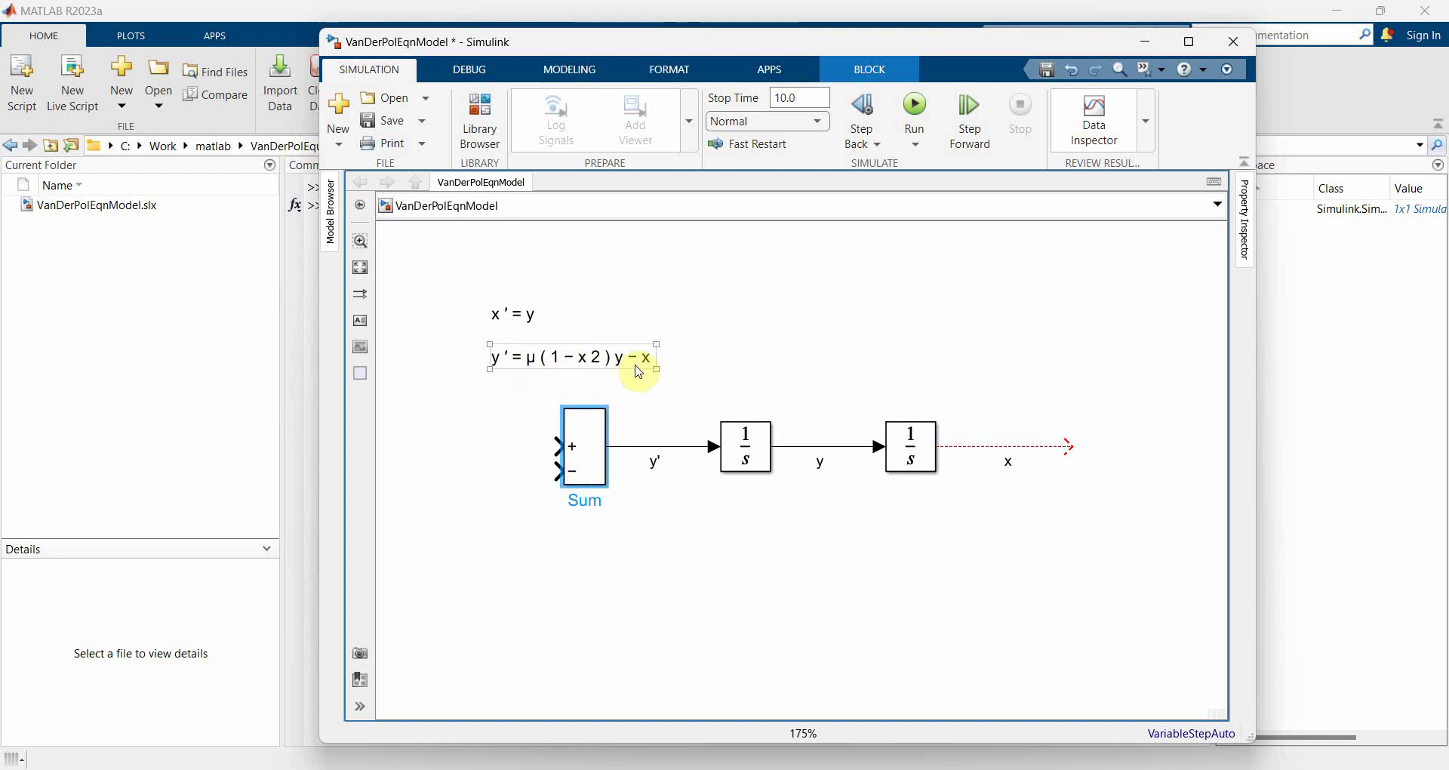
left_click(650, 391)
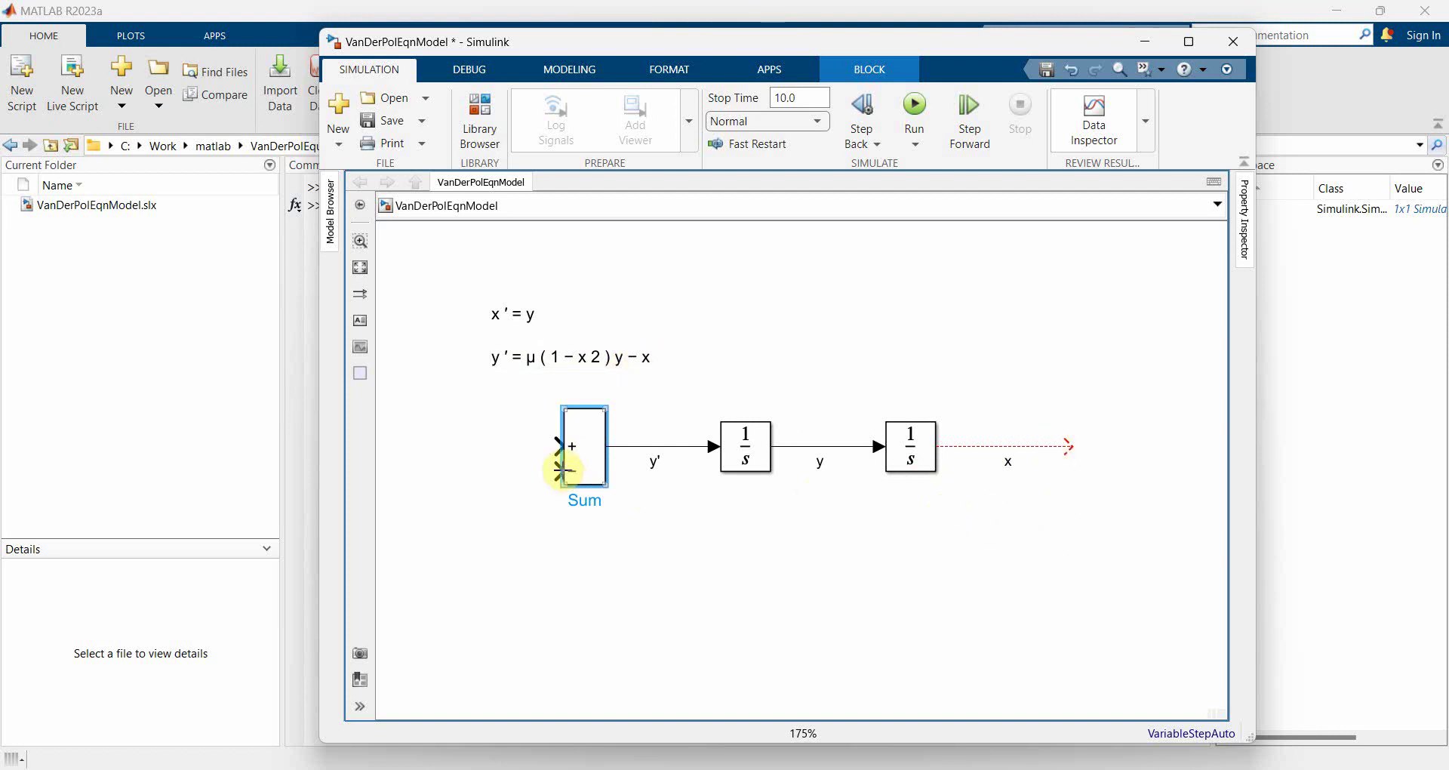
left_click_drag(559, 470, 1072, 448)
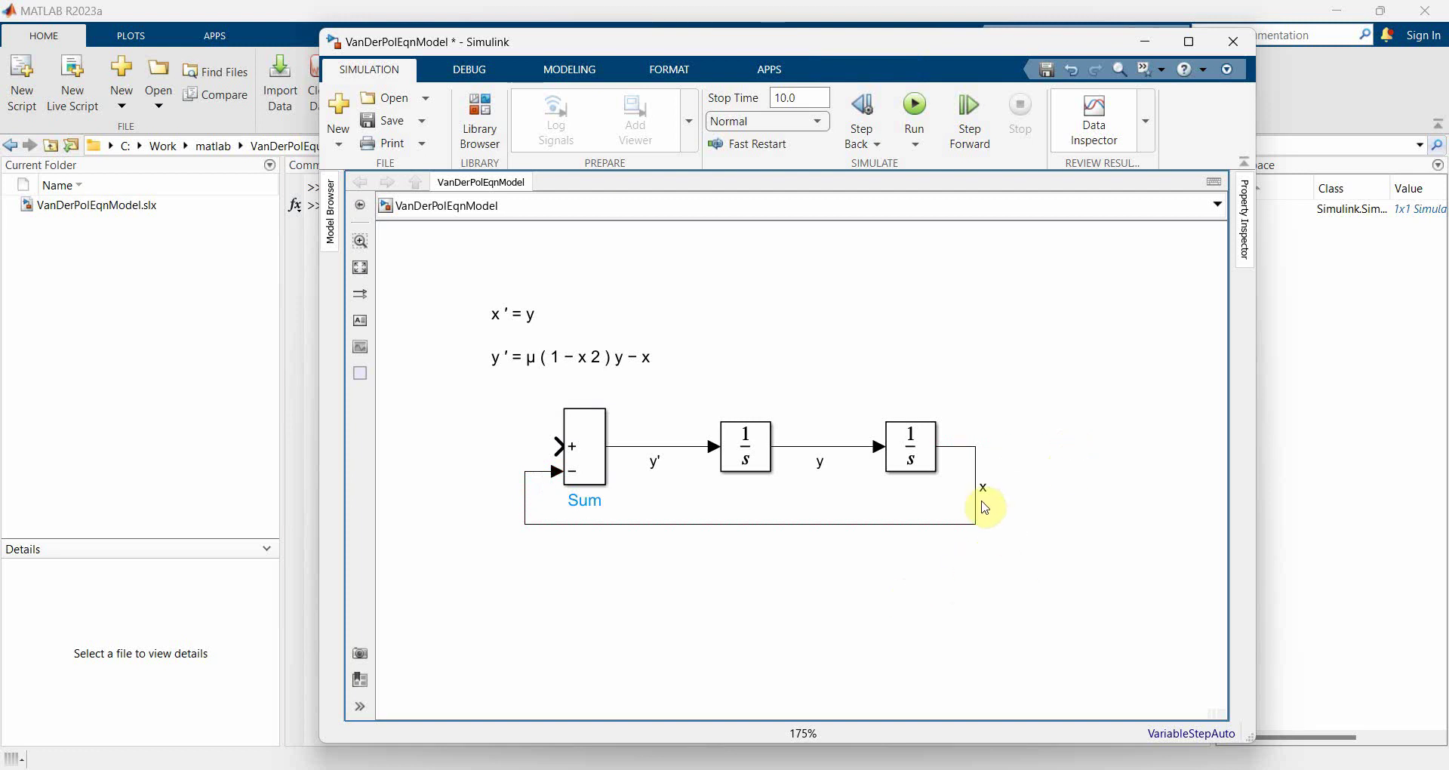
left_click_drag(978, 511, 1070, 513)
left_click_drag(927, 524, 920, 596)
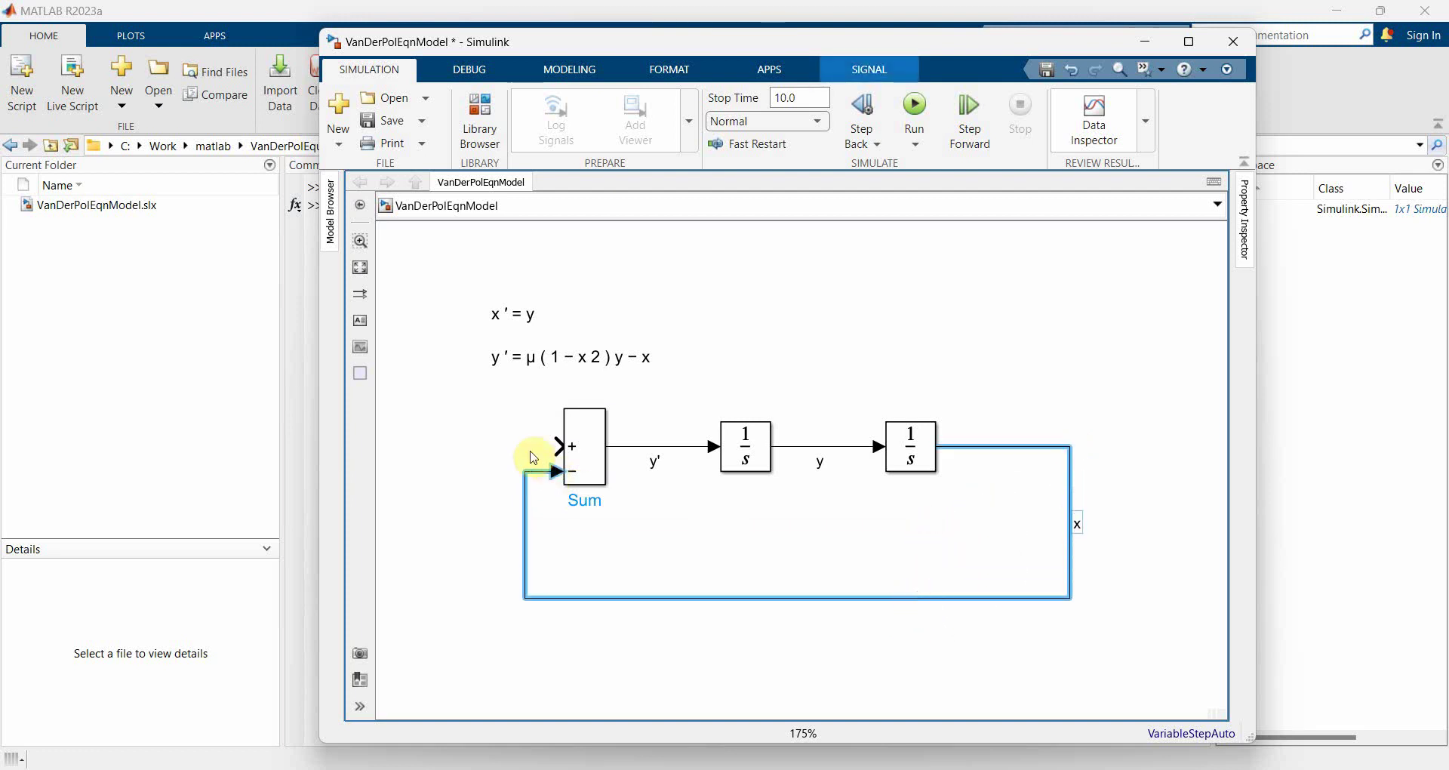
Step: Move both equation annotations higher on the canvas, undoing an accidental duplicate
left_click_drag(454, 291, 691, 396)
left_click_drag(609, 361, 599, 275)
left_click(705, 314)
key("ctrl+z")
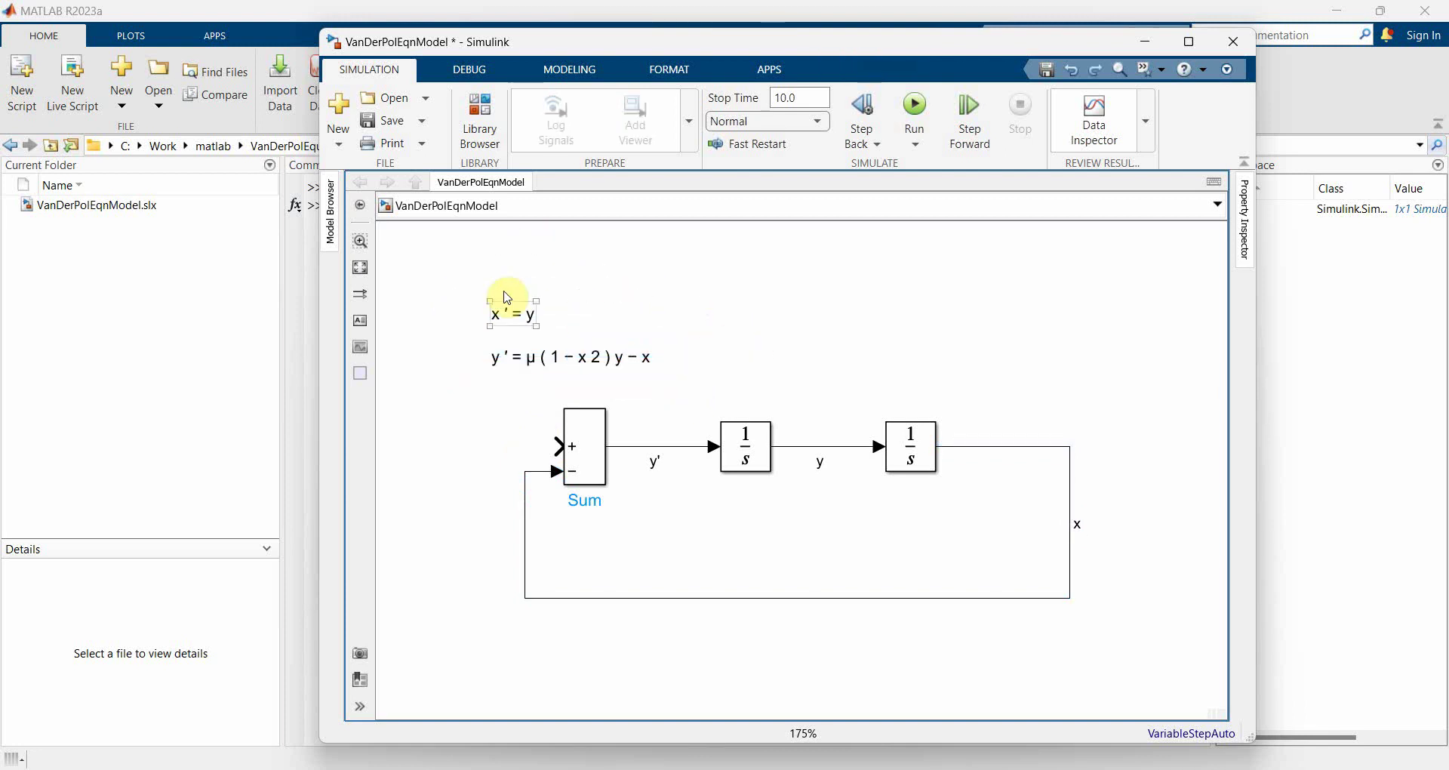
mouse_move(459, 283)
left_mouse_down()
mouse_move(663, 390)
mouse_move(576, 297)
mouse_move(606, 300)
left_mouse_up()
left_click(750, 323)
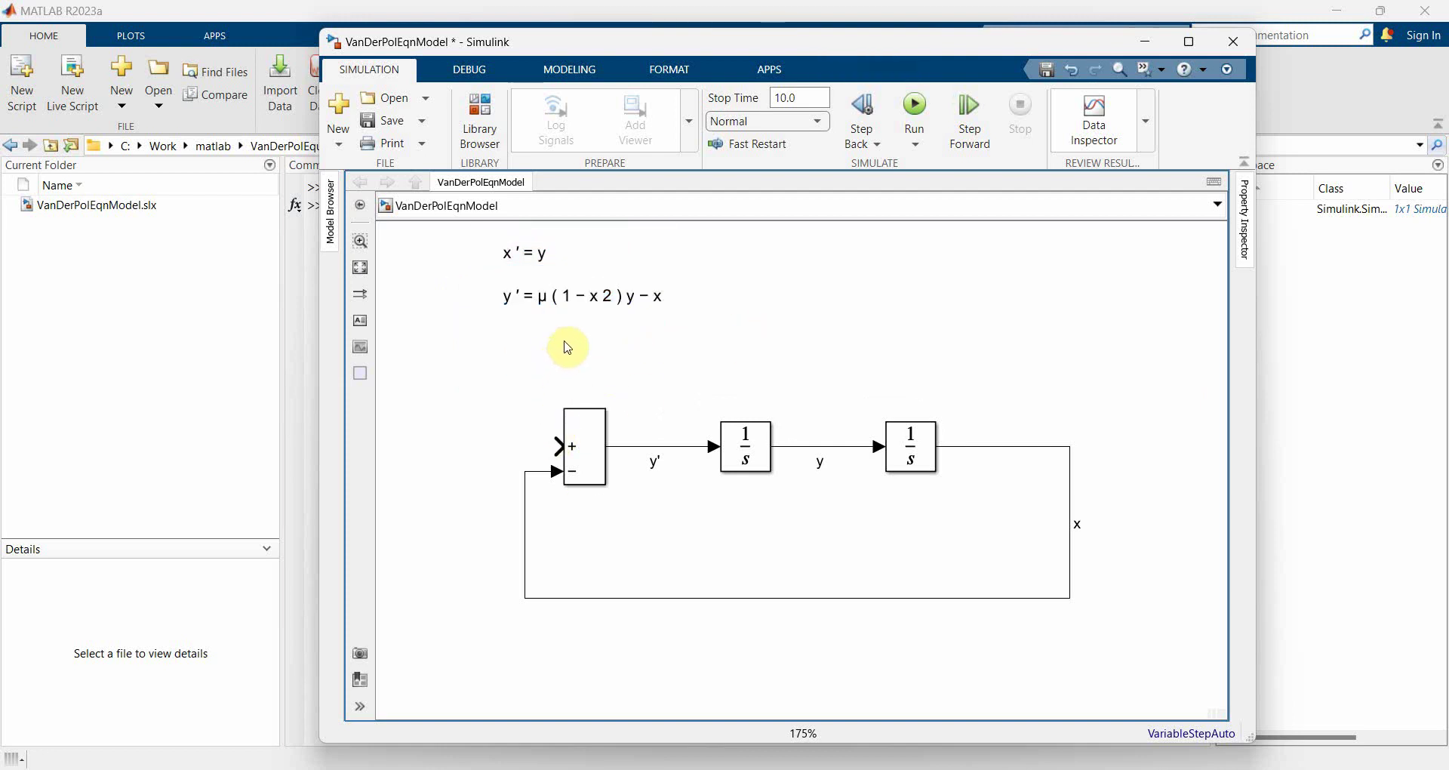
left_click(545, 308)
left_click(458, 411)
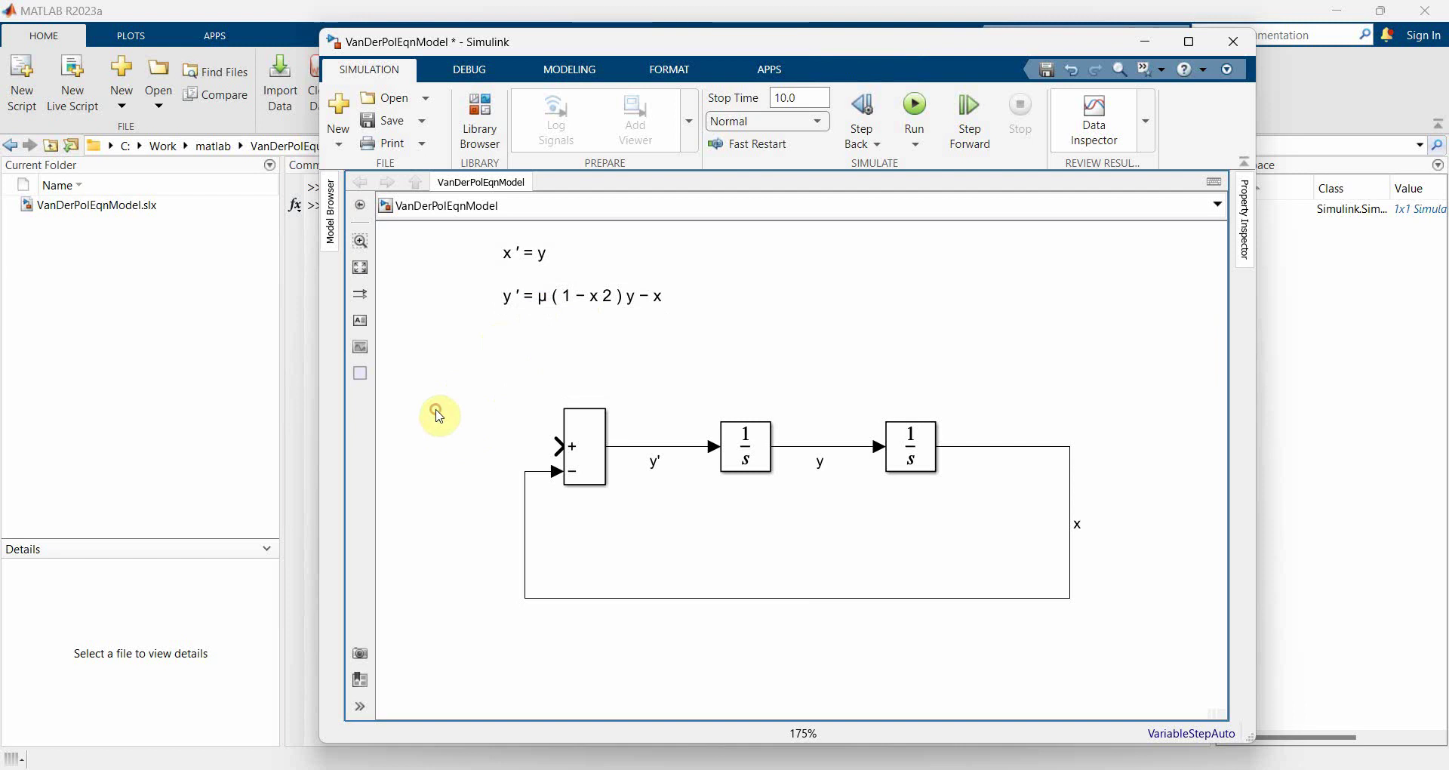
Step: Insert a Gain block named Mu feeding the Sum block's plus input
double_click(437, 414)
type("gain")
key("Return")
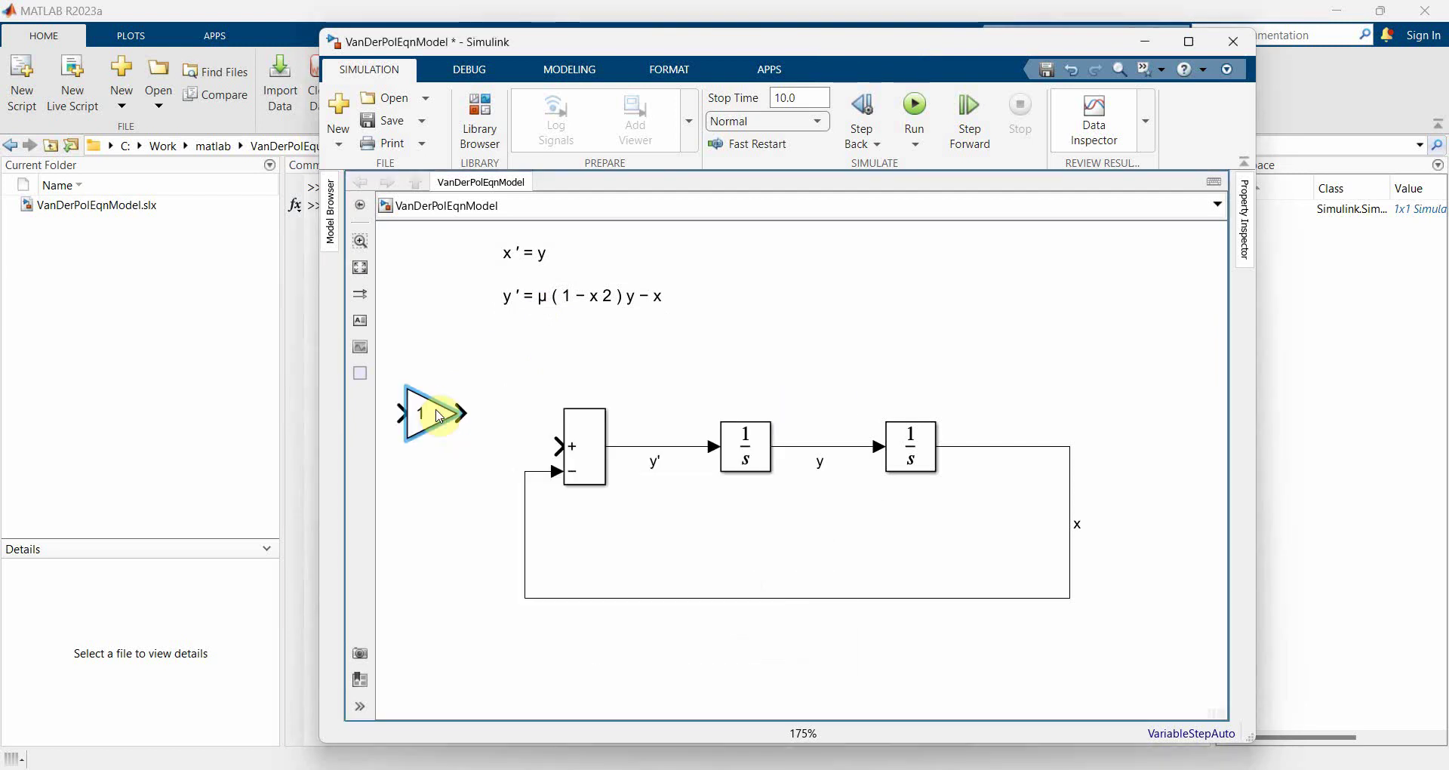
left_click_drag(439, 415, 519, 450)
double_click(456, 488)
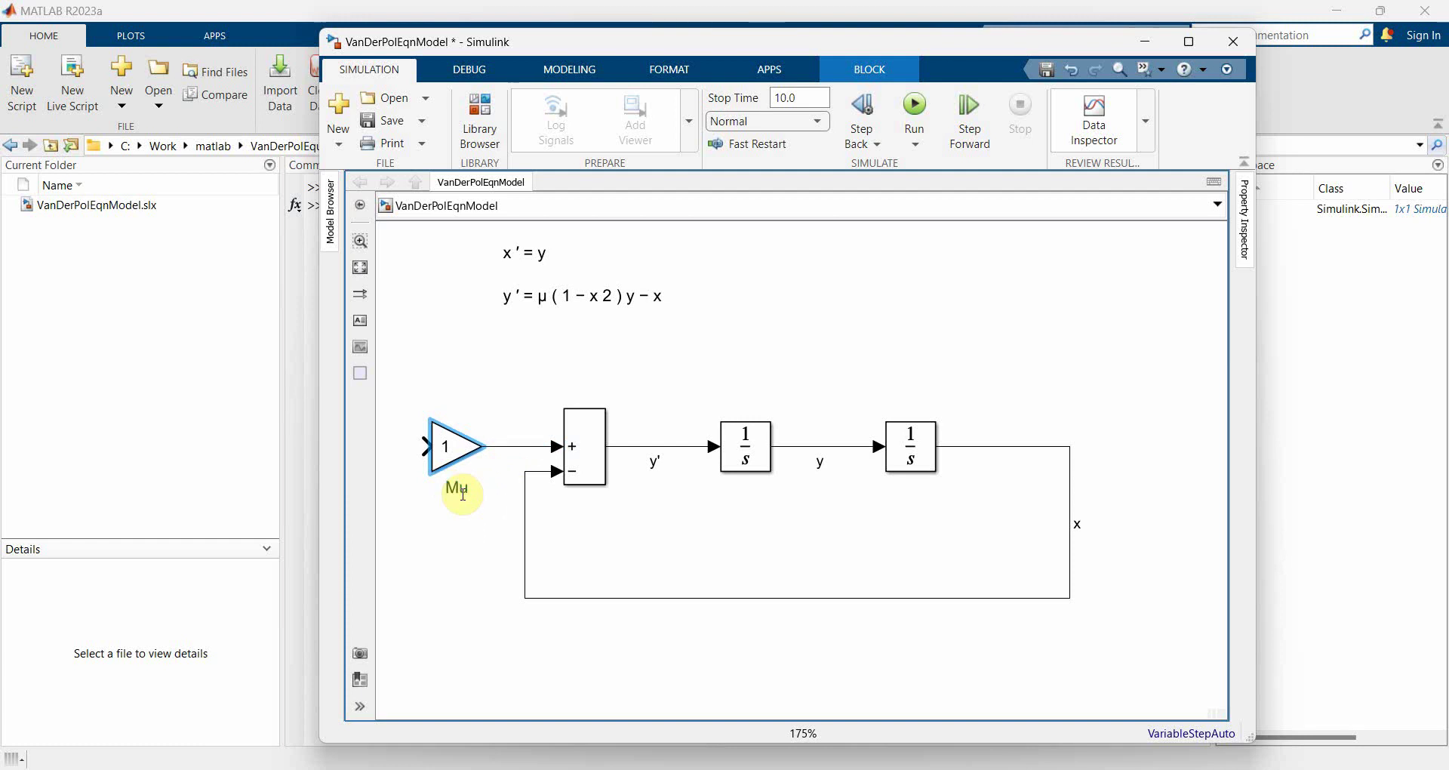
left_click_drag(464, 446, 473, 448)
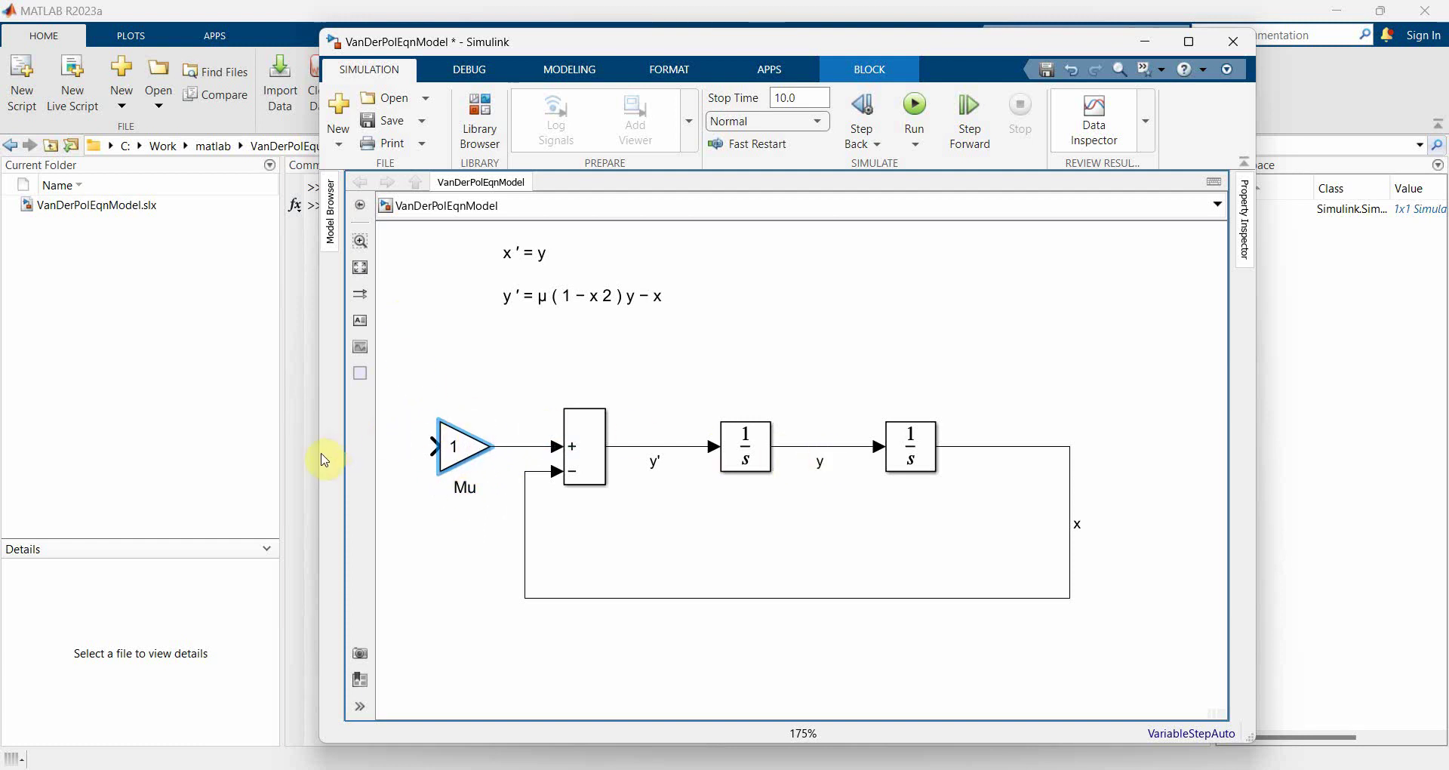
Step: Widen the Simulink window and shift the entire diagram to the right
left_click_drag(317, 452, 169, 452)
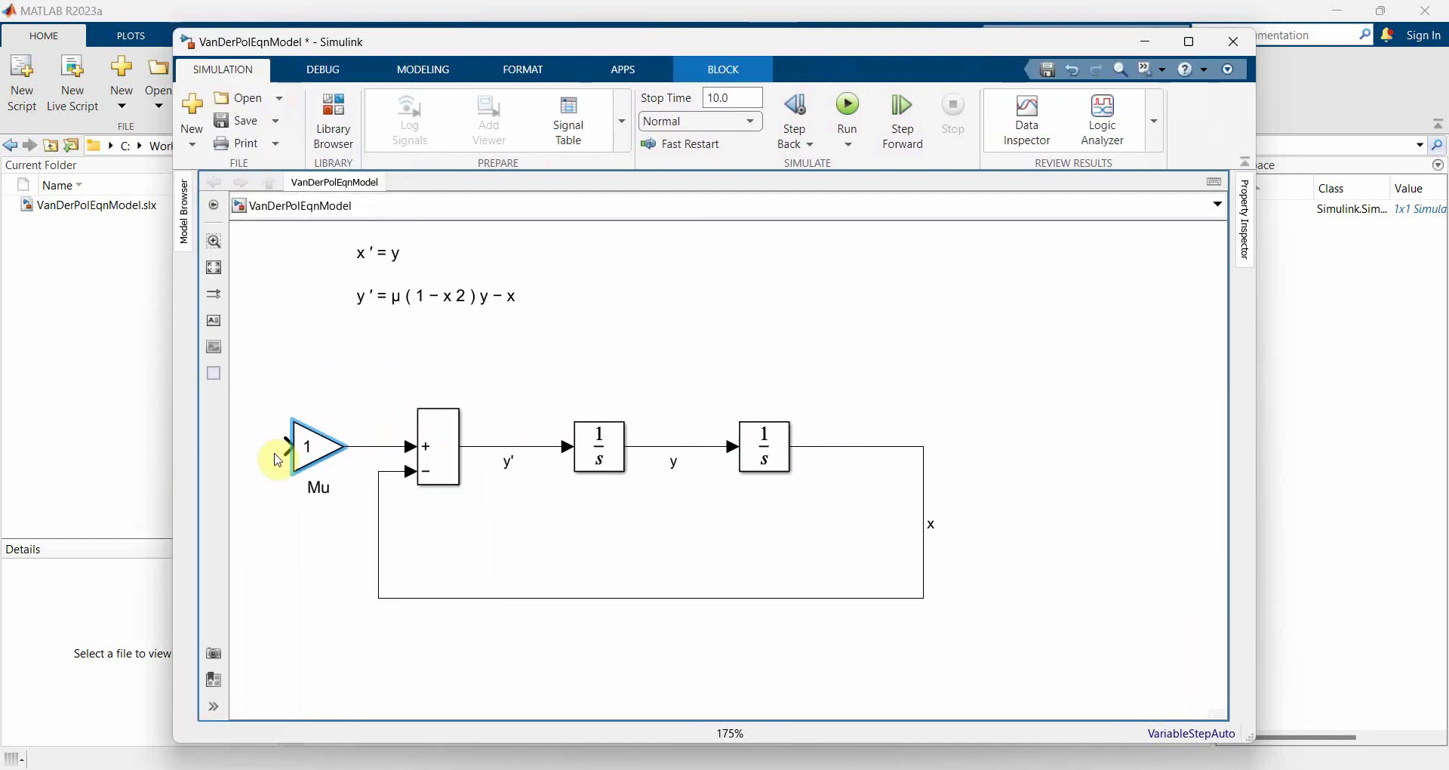
mouse_move(263, 255)
left_mouse_down()
mouse_move(429, 460)
mouse_move(955, 673)
mouse_move(991, 664)
left_mouse_up()
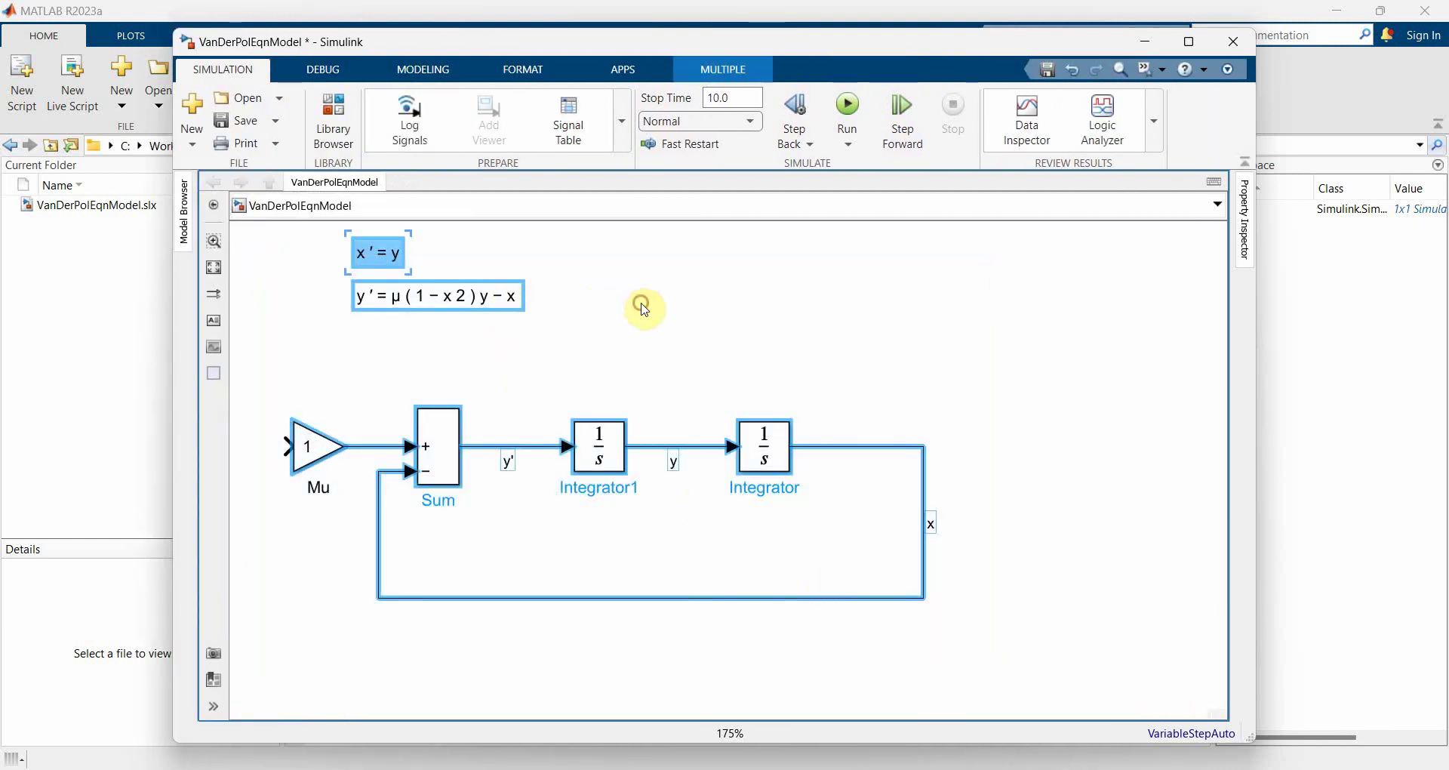
left_click_drag(369, 305, 518, 305)
left_click(348, 303)
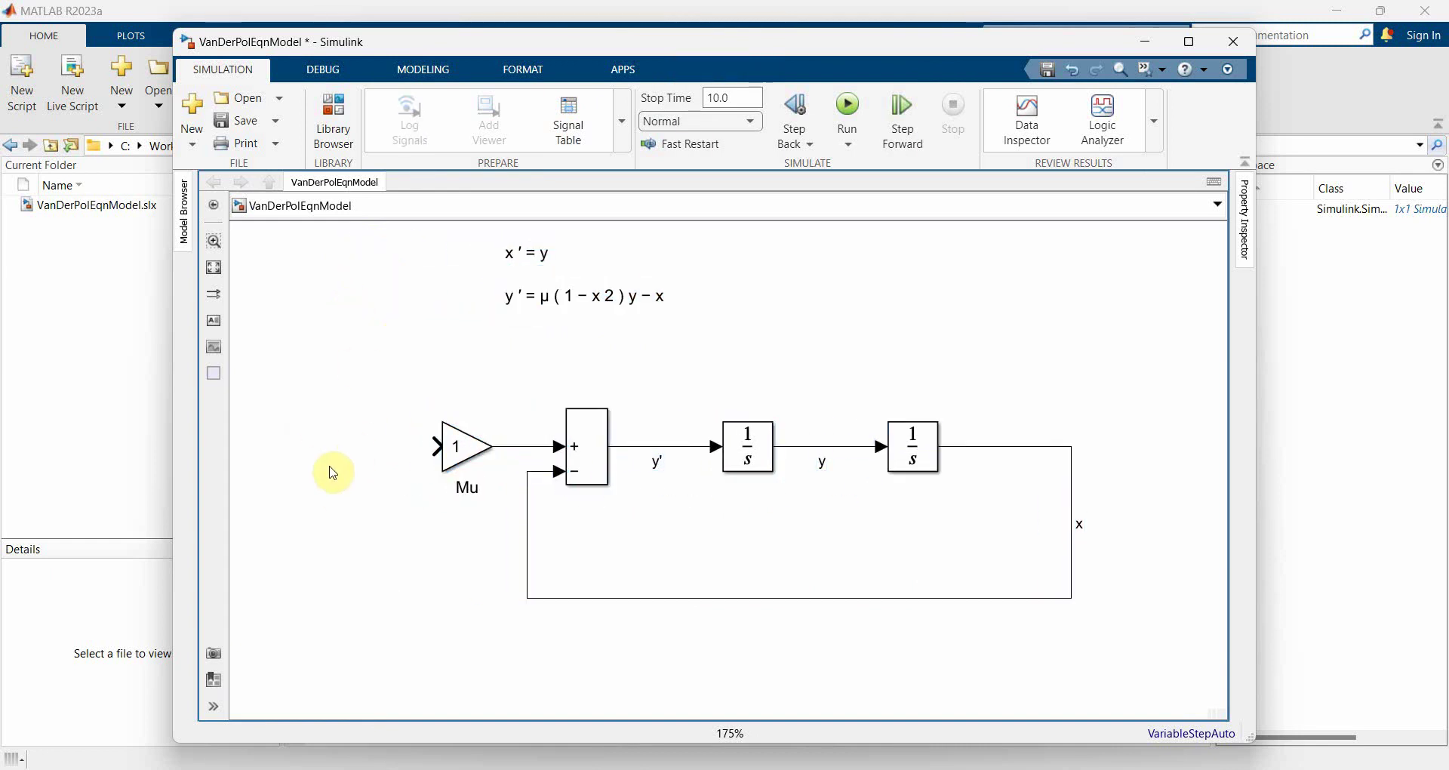
left_click(564, 307)
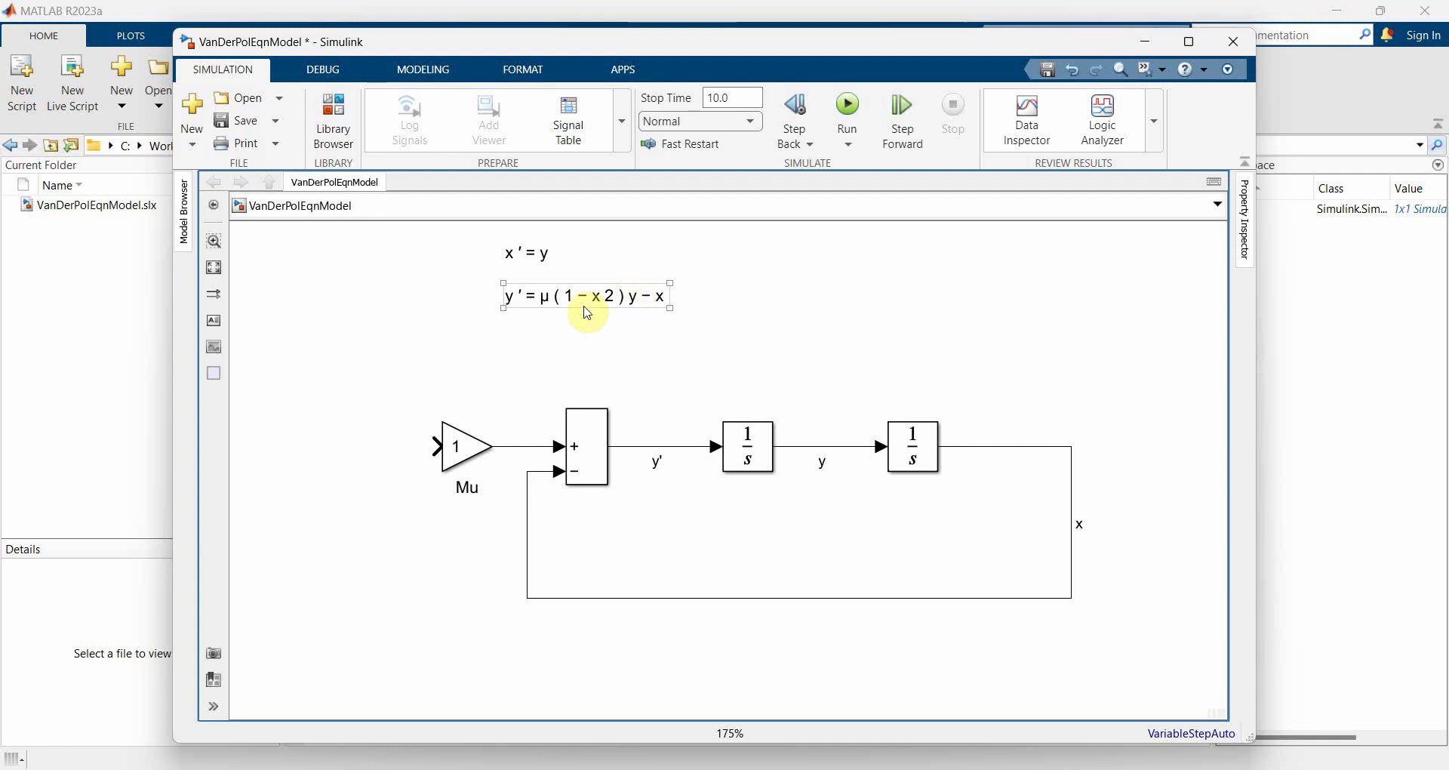
Step: Insert a Product block left of Mu, wire it into the Mu gain, and enlarge it
left_click(338, 454)
double_click(339, 453)
type("pro")
key("Return")
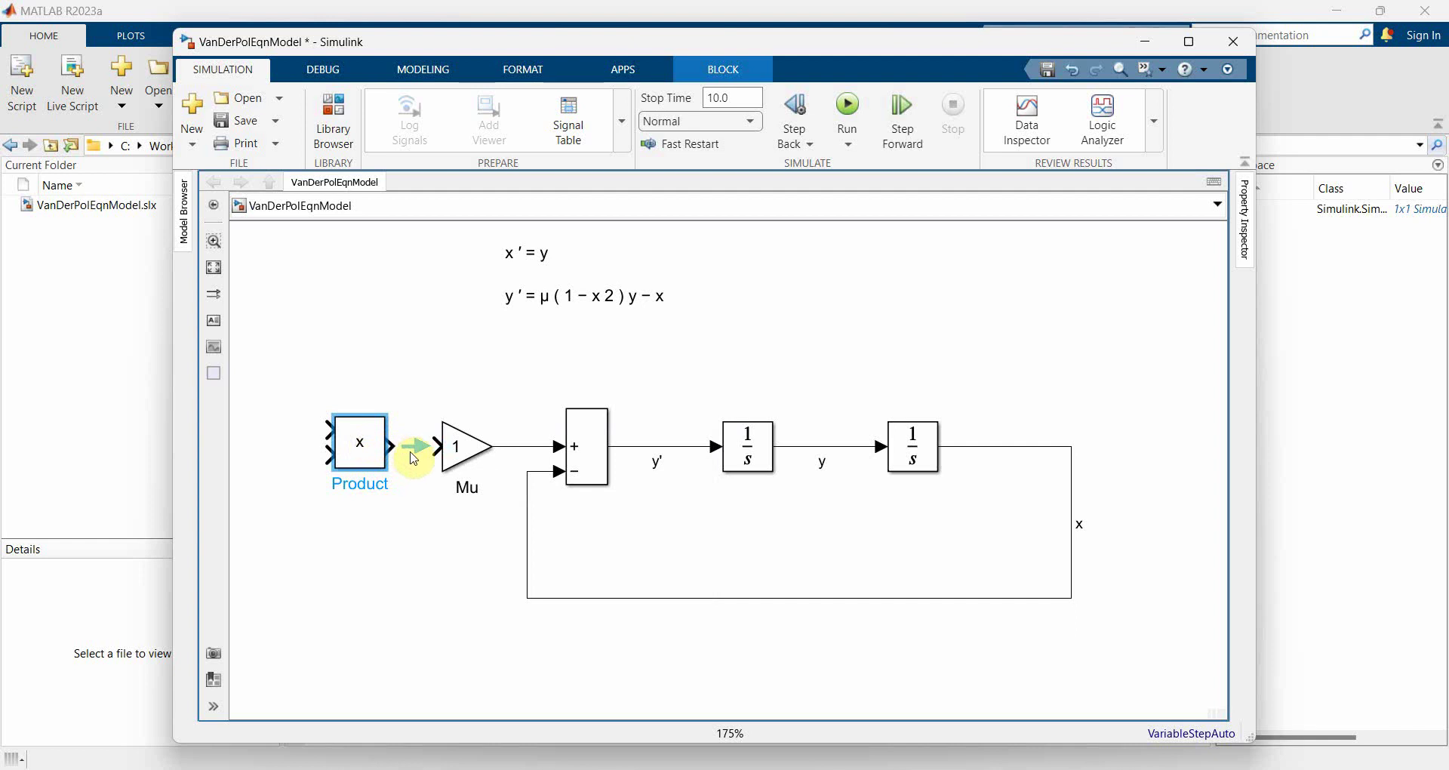
left_click(419, 452)
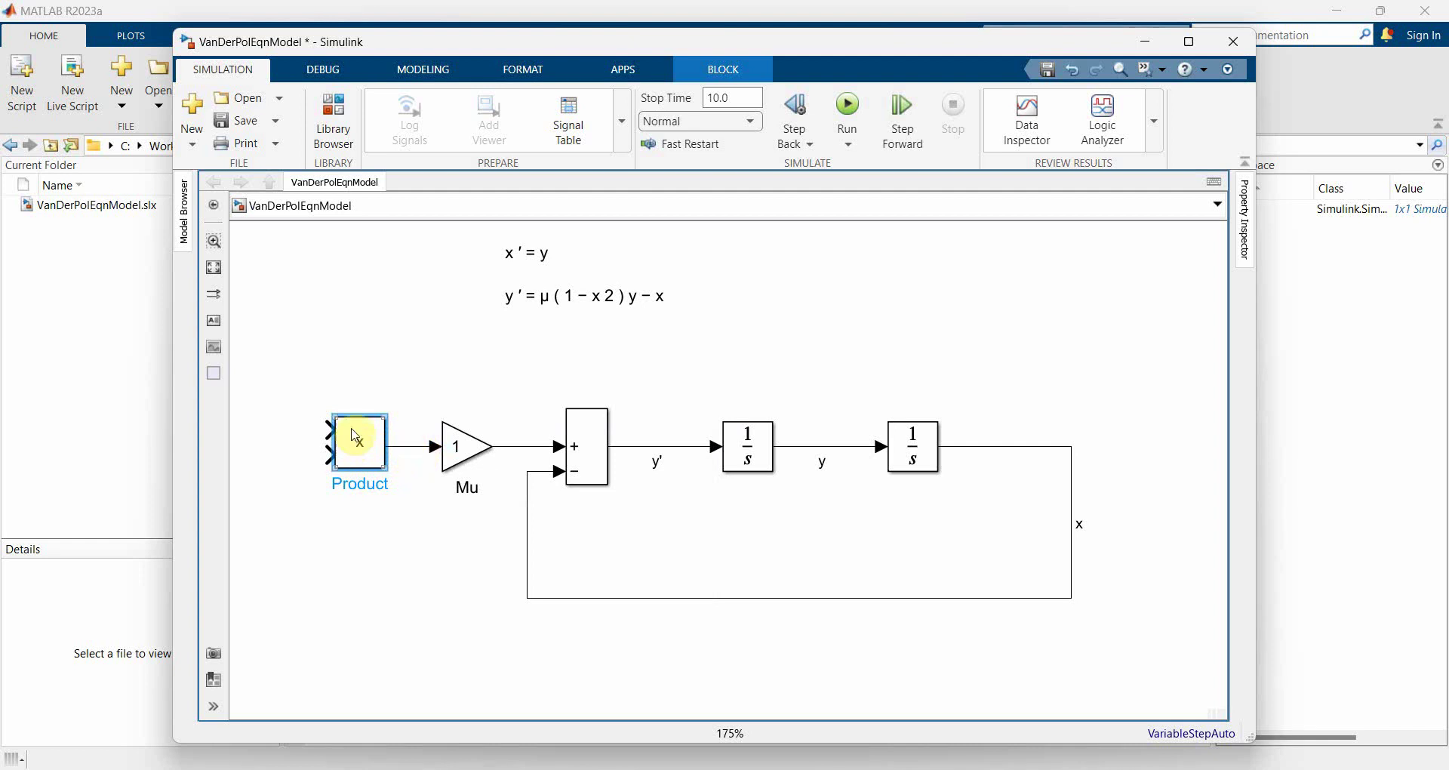
left_click_drag(382, 415, 392, 383)
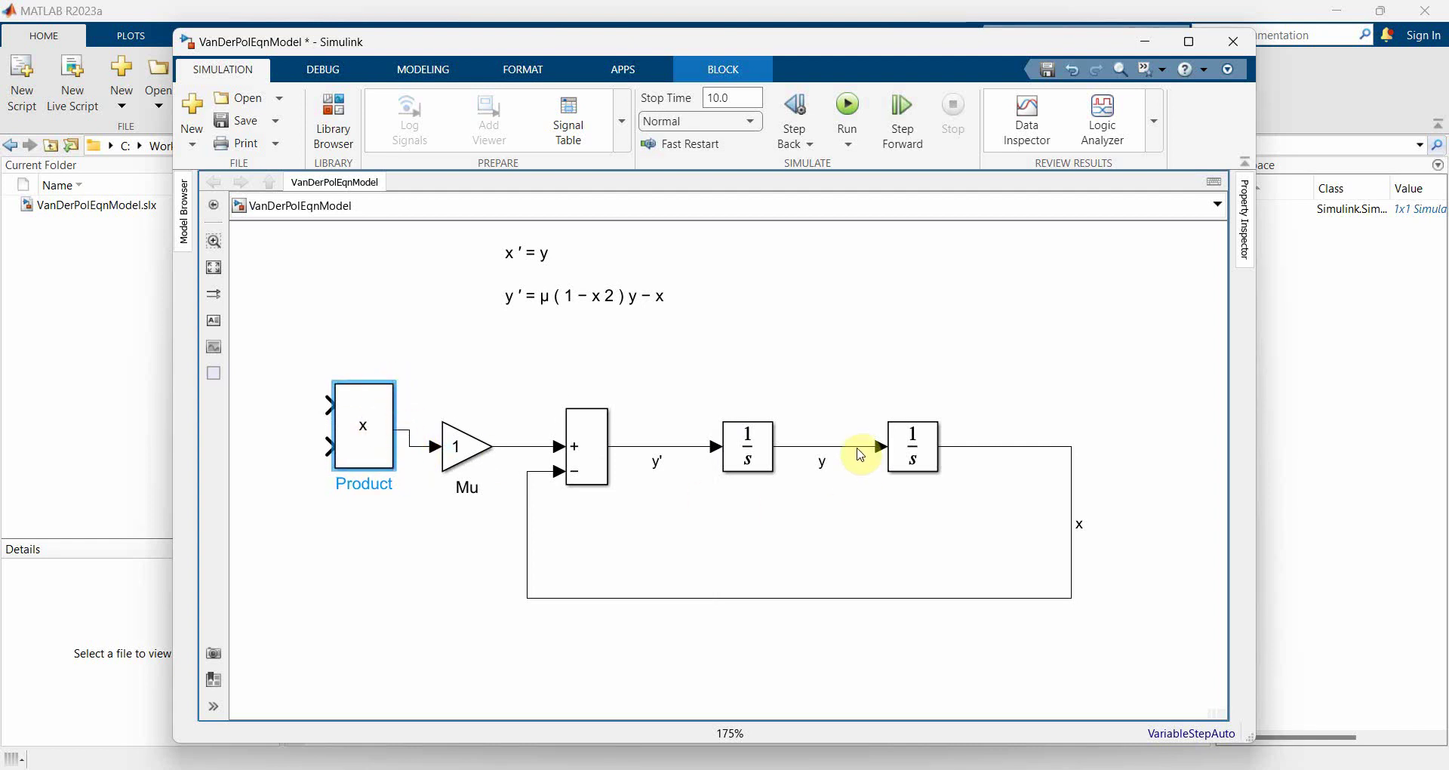
Step: Branch the y signal into the Product's second input and route the feedback line lower
mouse_move(860, 455)
left_mouse_down()
mouse_move(861, 495)
mouse_move(852, 456)
left_mouse_up()
left_click_drag(321, 458, 846, 450)
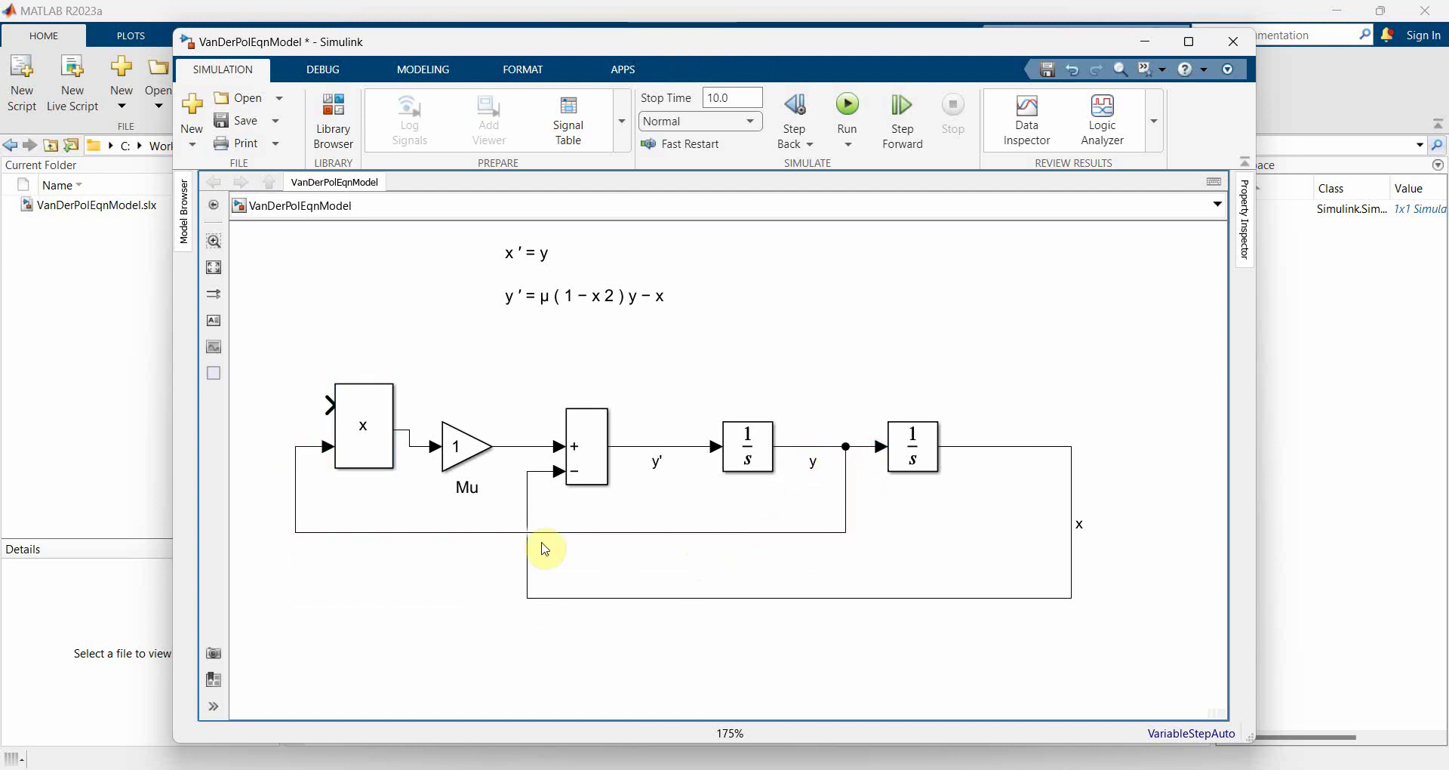
left_click_drag(492, 531, 508, 654)
left_click(434, 534)
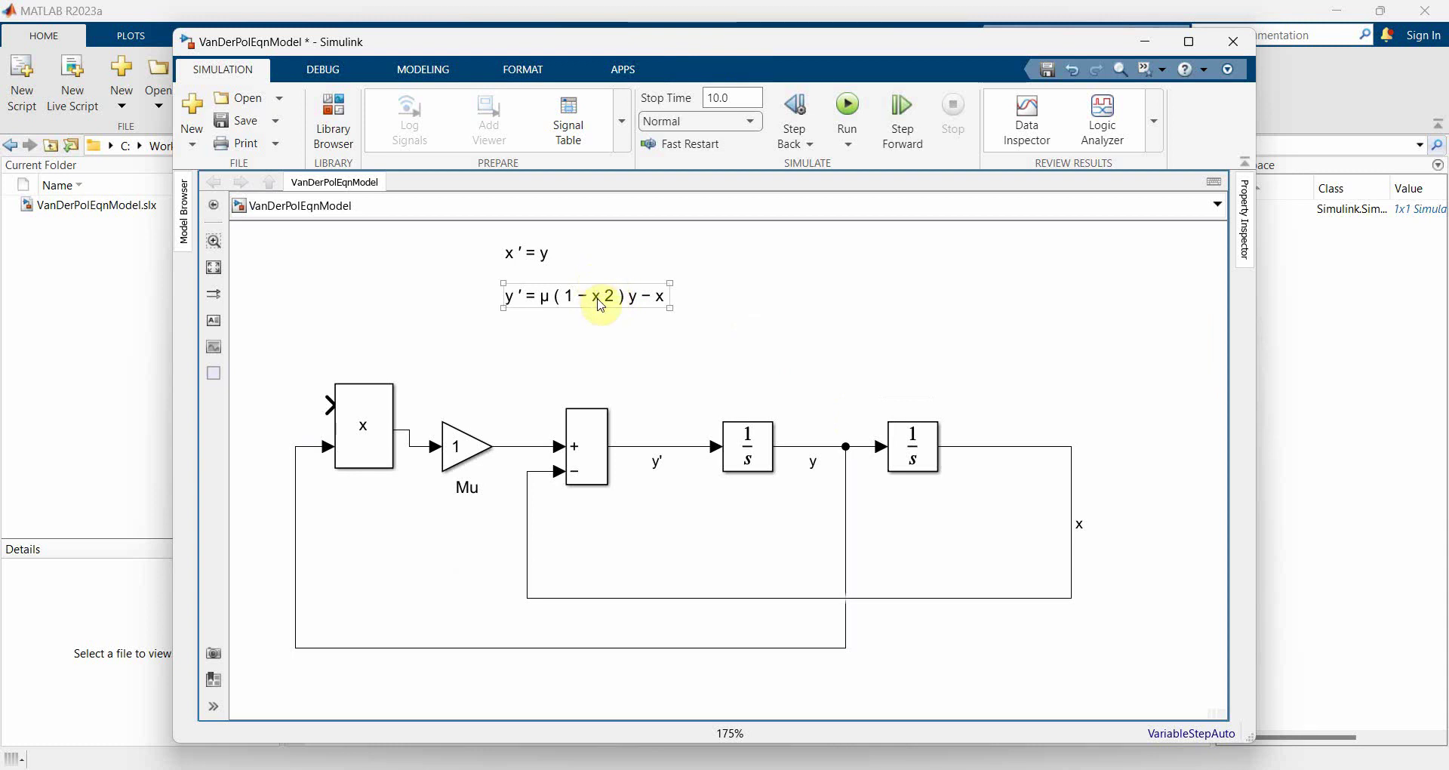
Step: Move both equation annotations up and to the right
left_click(679, 340)
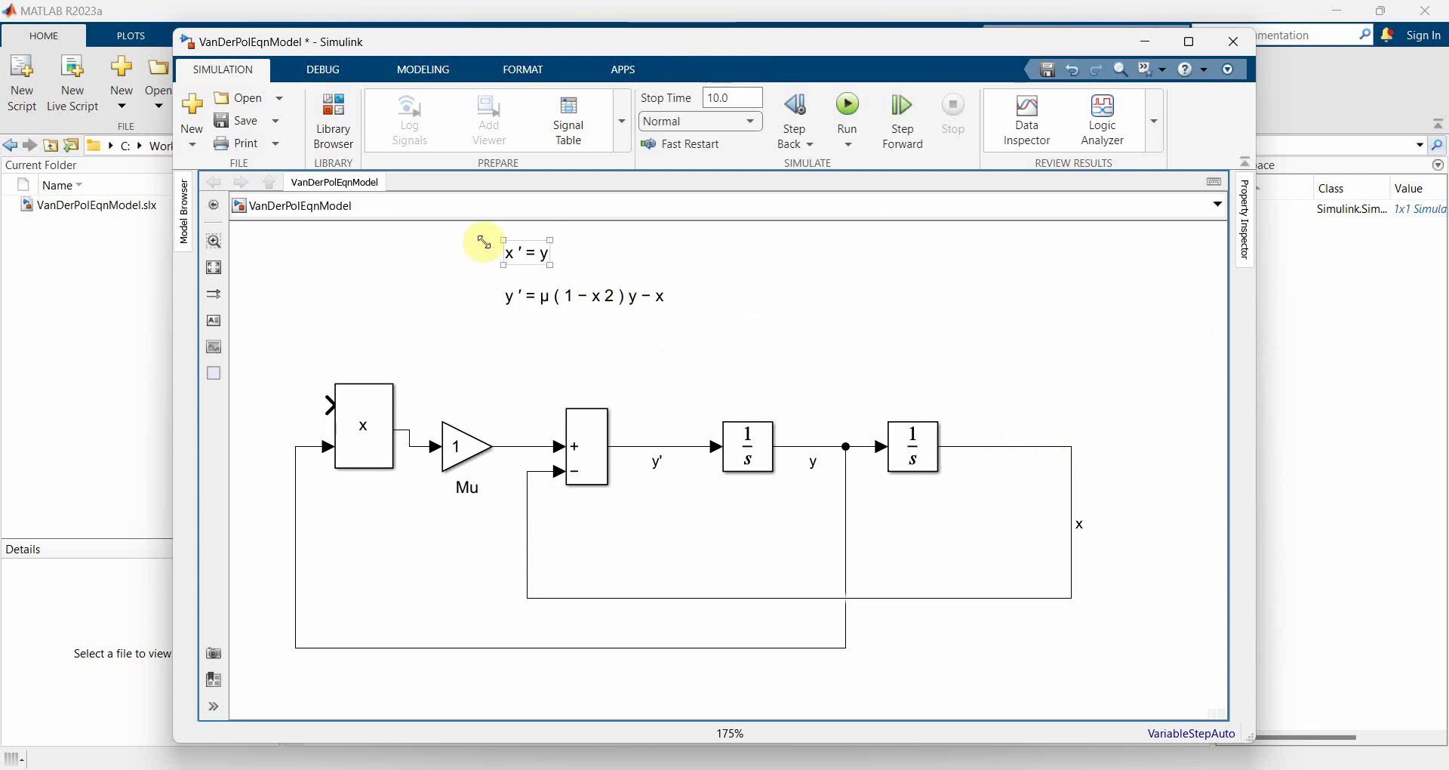
left_click_drag(470, 241, 689, 323)
left_click_drag(594, 299, 621, 277)
left_click(830, 326)
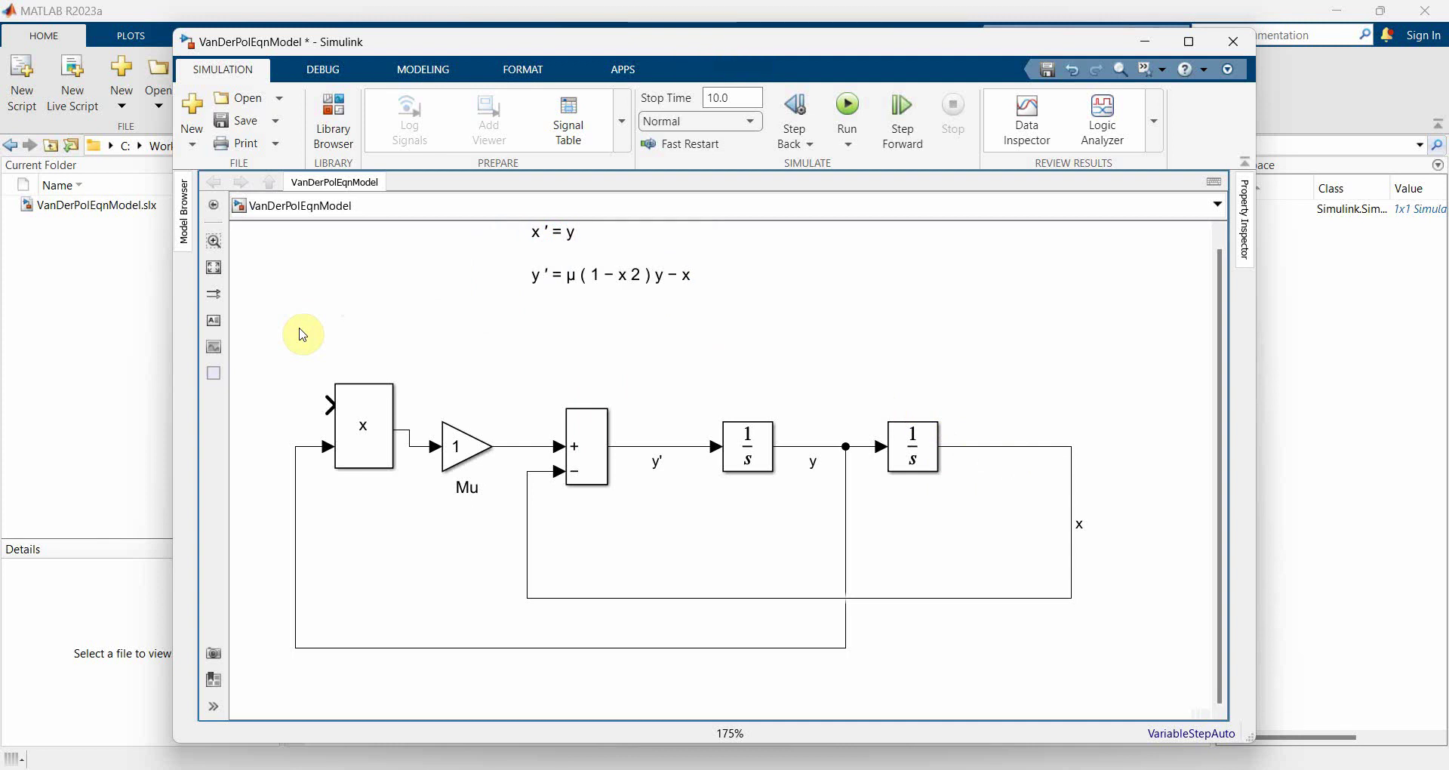
Step: Insert a Square (u²) block via quick search and line it up with the Product's input
left_click(300, 370)
double_click(300, 371)
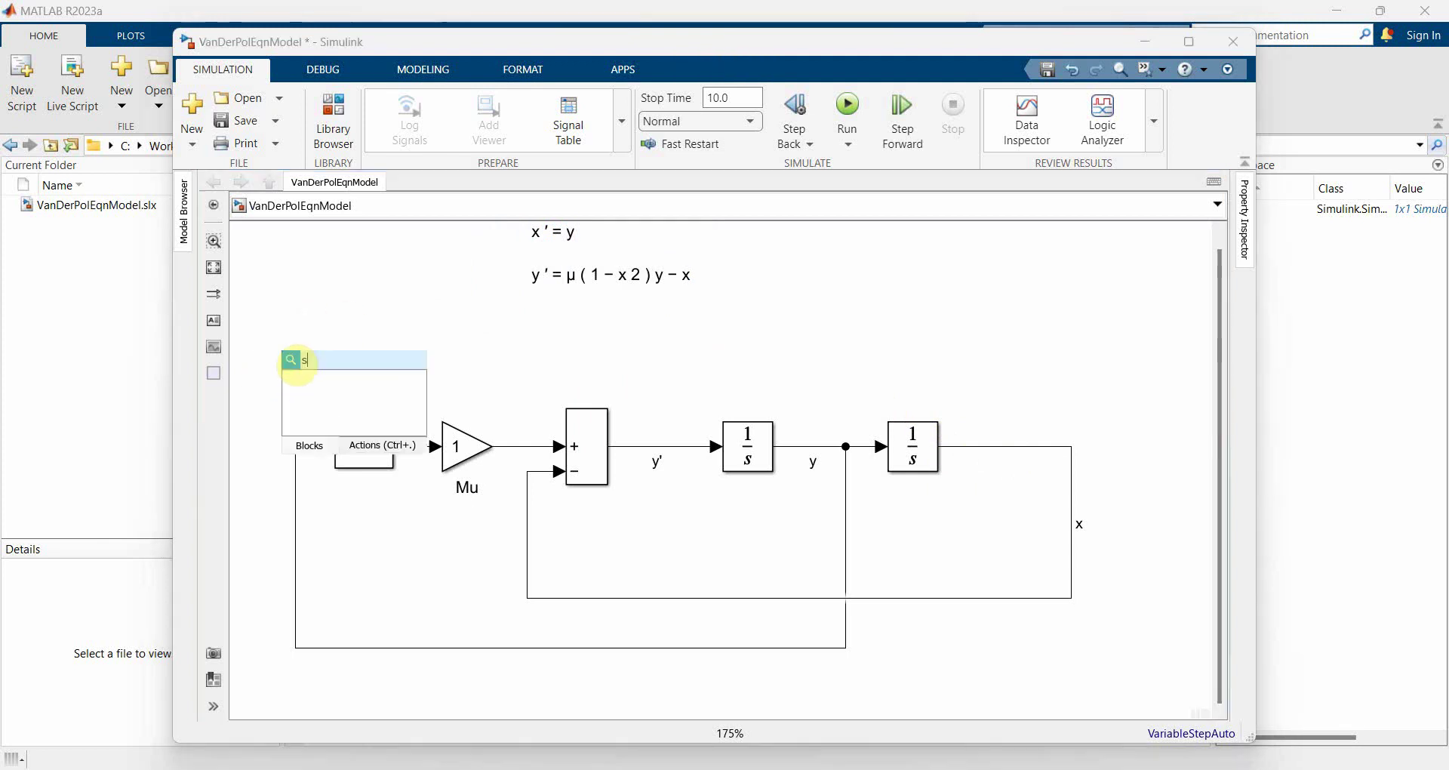
type("sw")
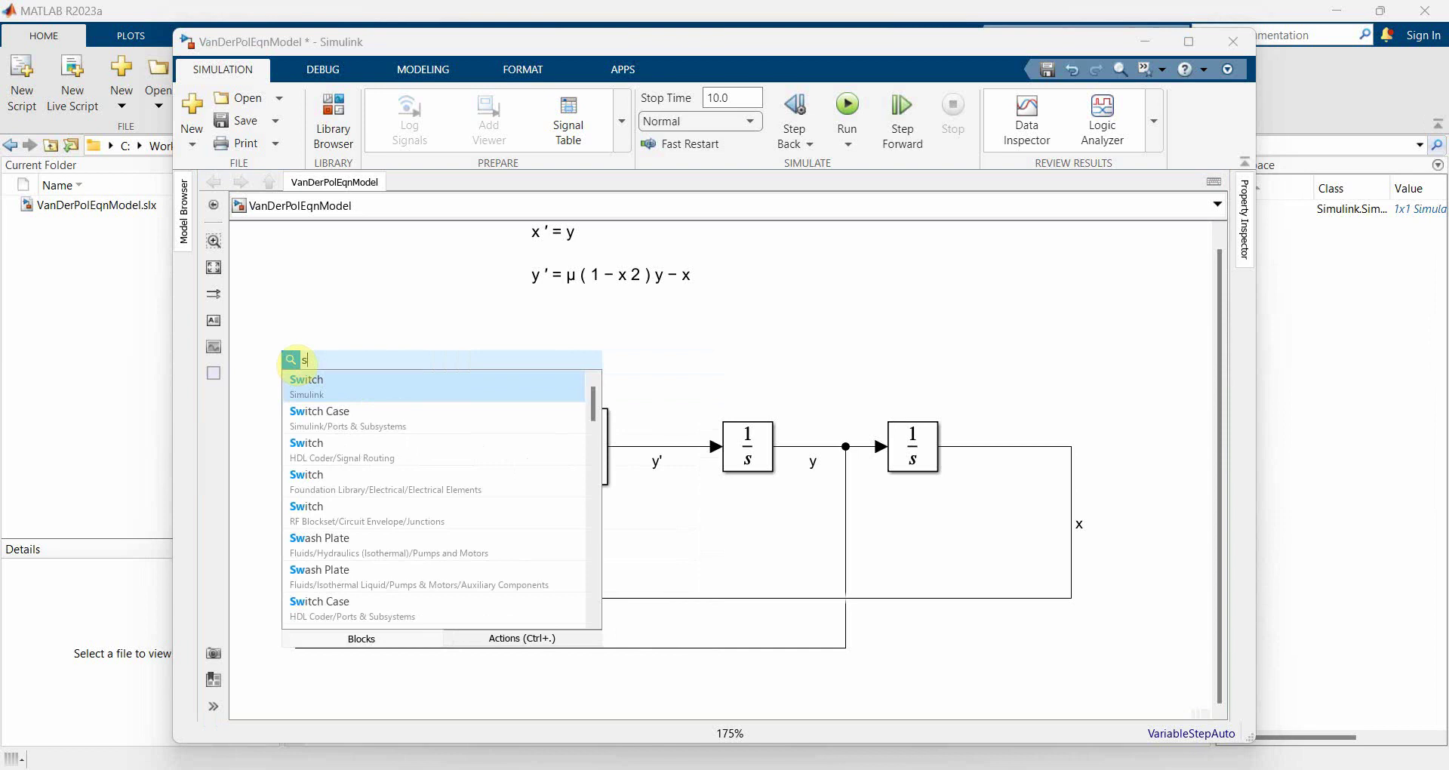
key("BackSpace")
type("qu")
key("Return")
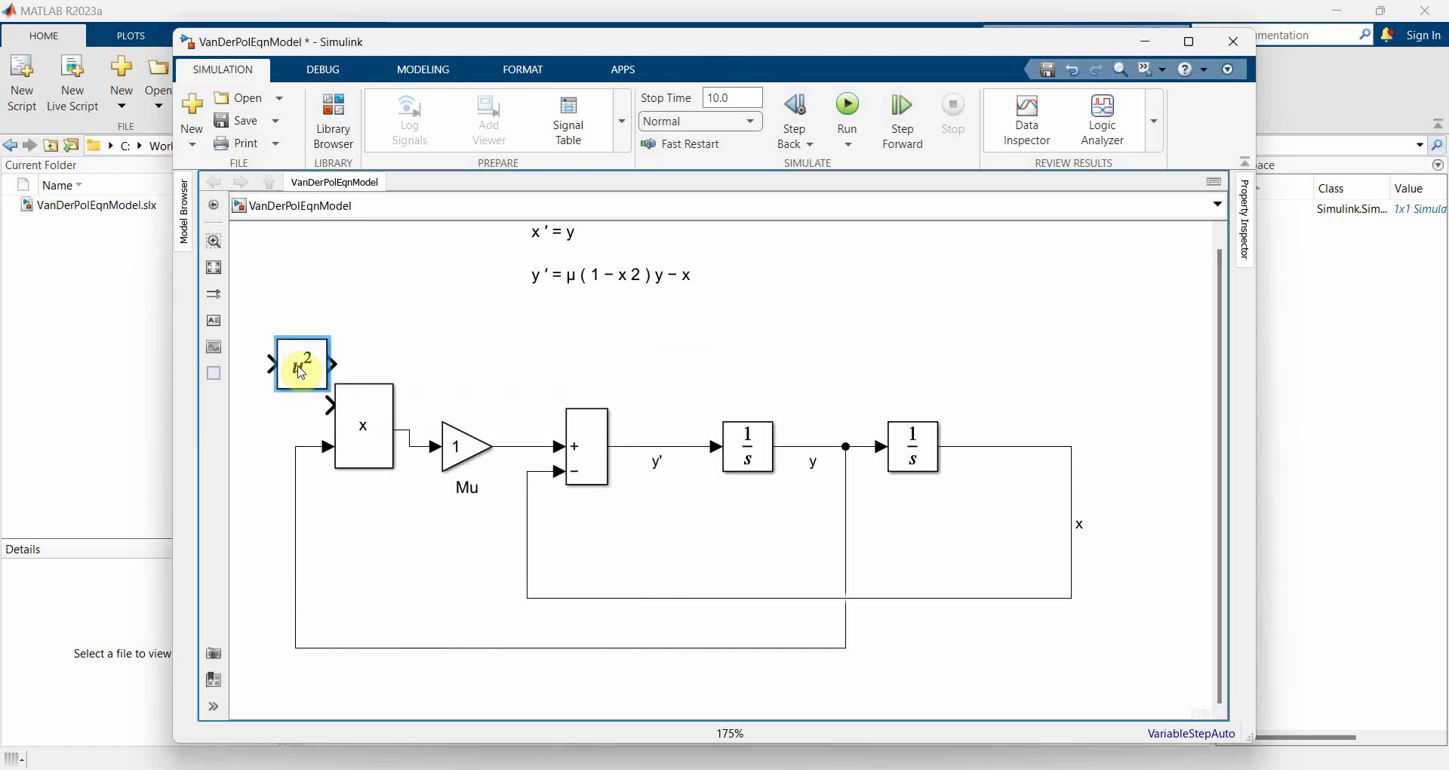
left_click_drag(302, 370, 247, 430)
left_click_drag(385, 708, 346, 724)
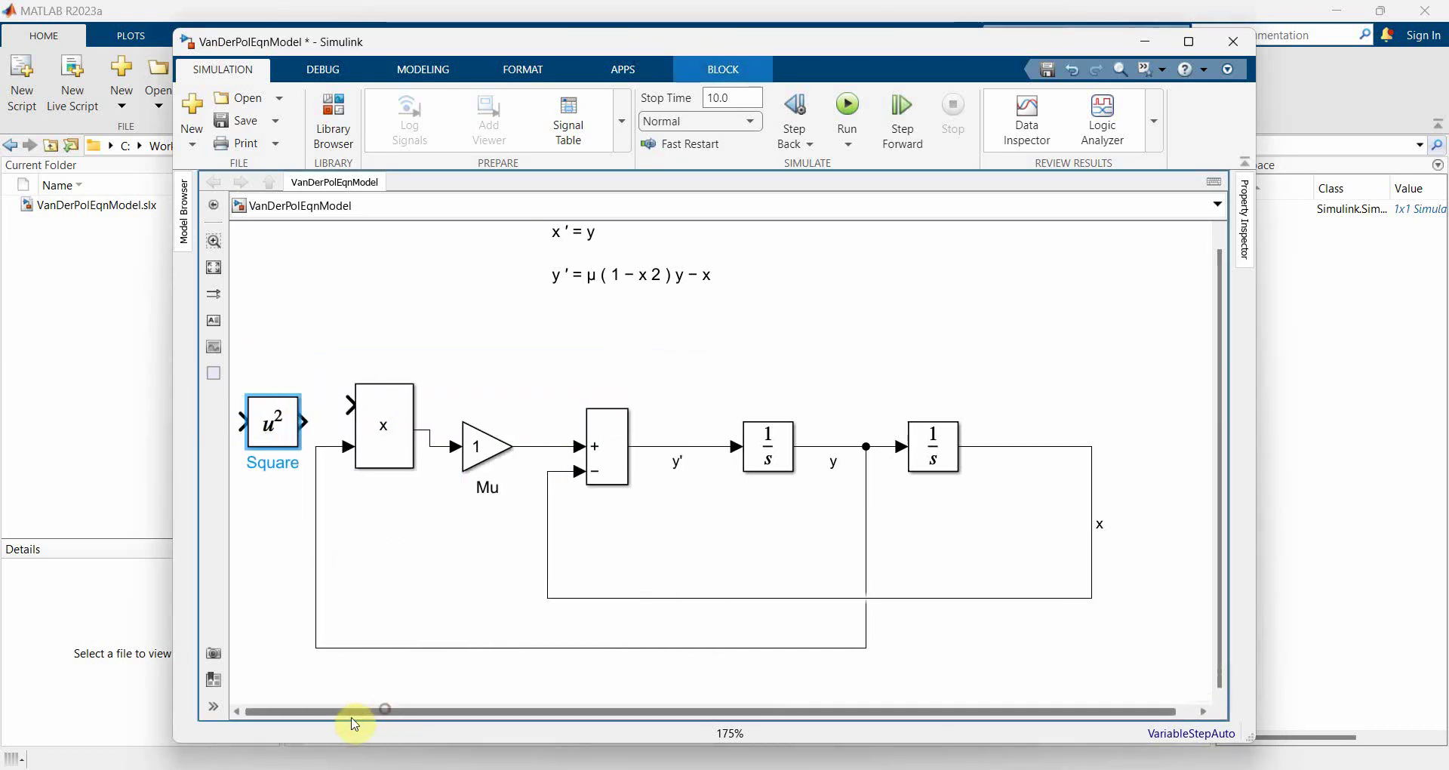
left_click_drag(285, 420, 282, 412)
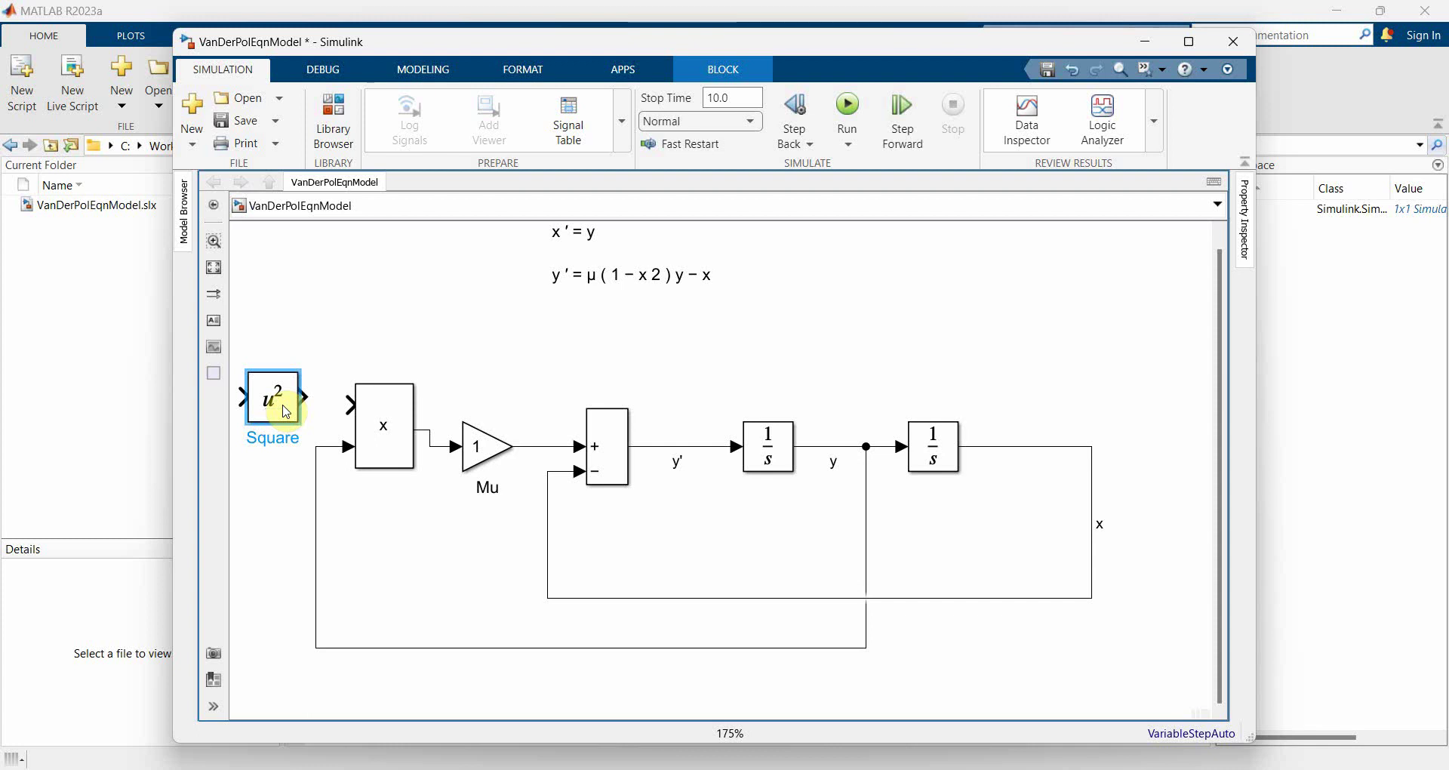
left_click_drag(276, 406, 267, 415)
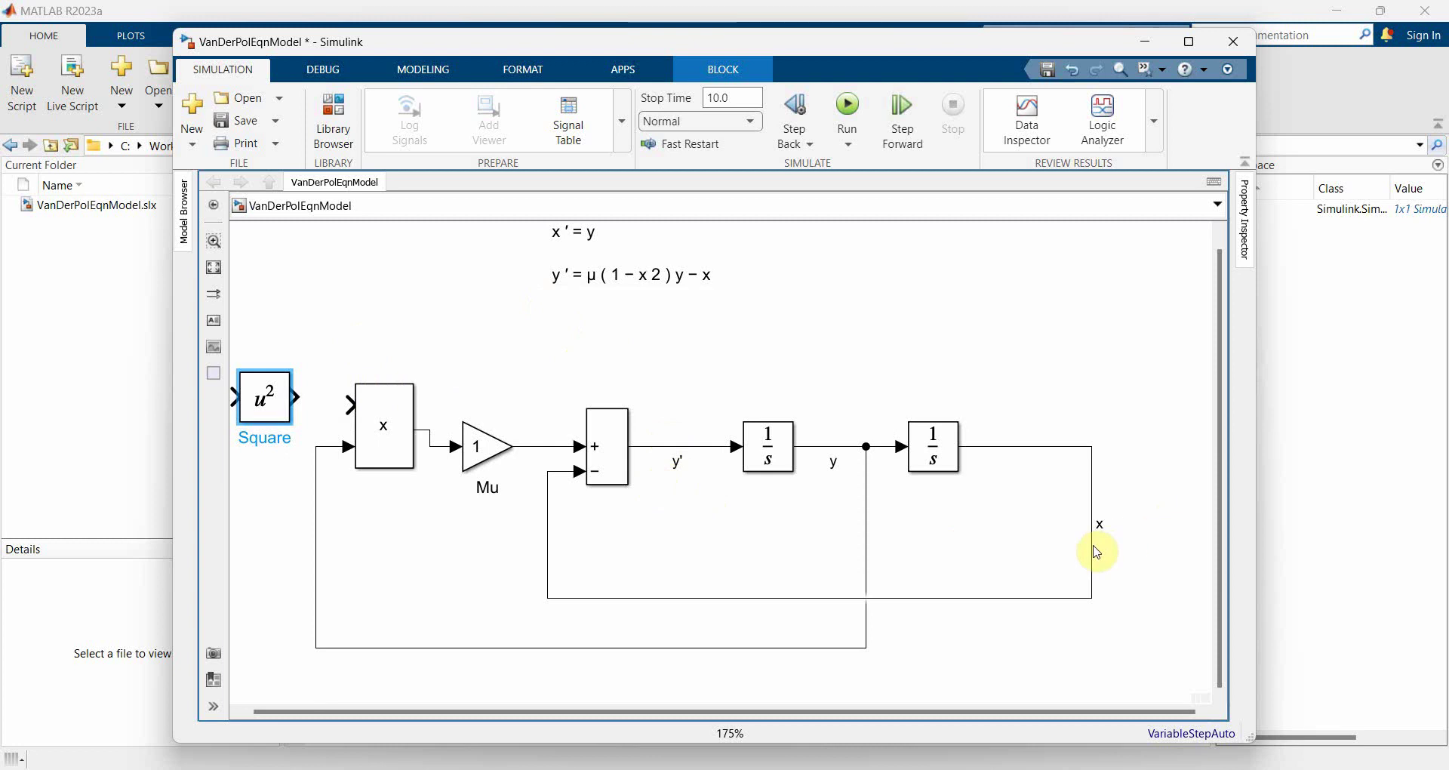
Step: Pull the x feedback loop inward, then select all and shift the diagram right
left_click_drag(1096, 553, 997, 545)
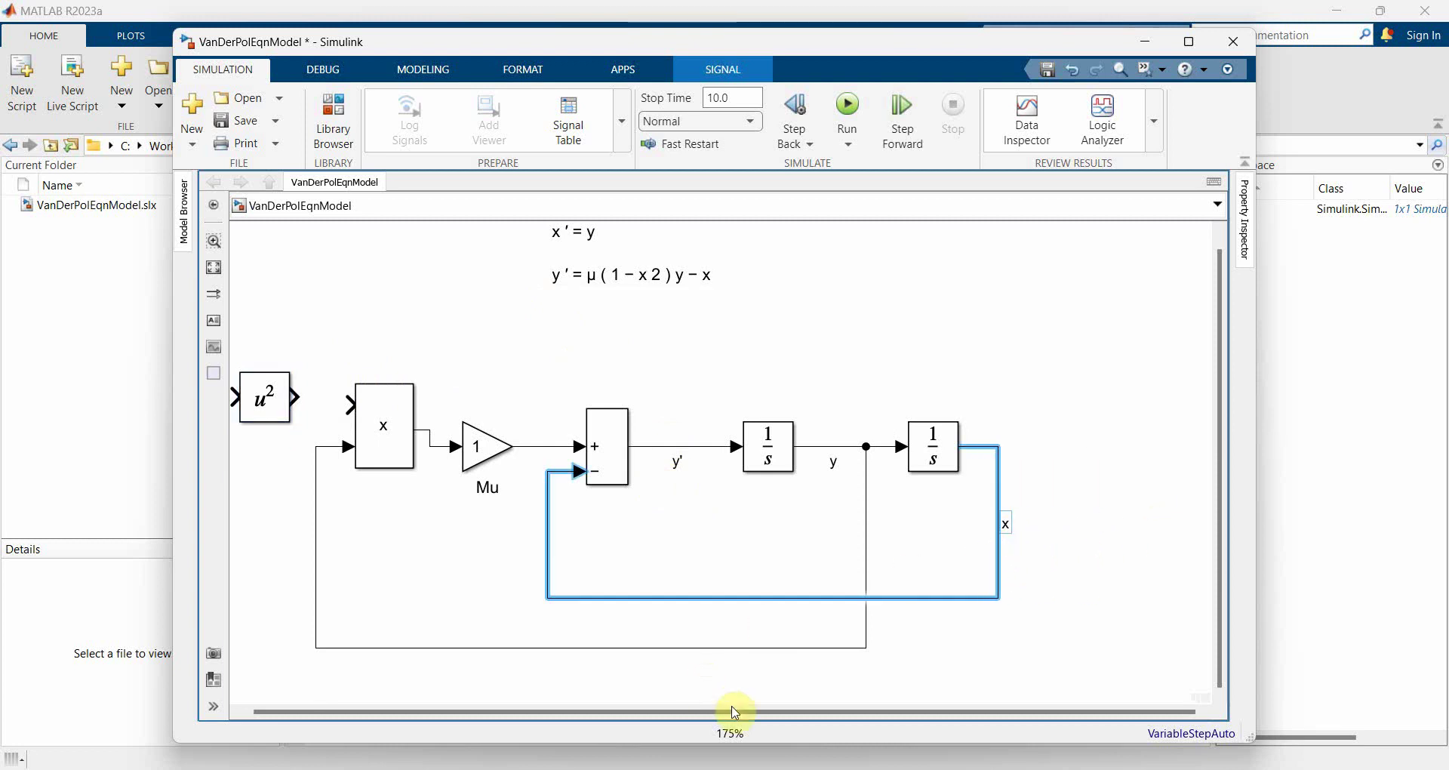
left_click_drag(735, 715, 543, 699)
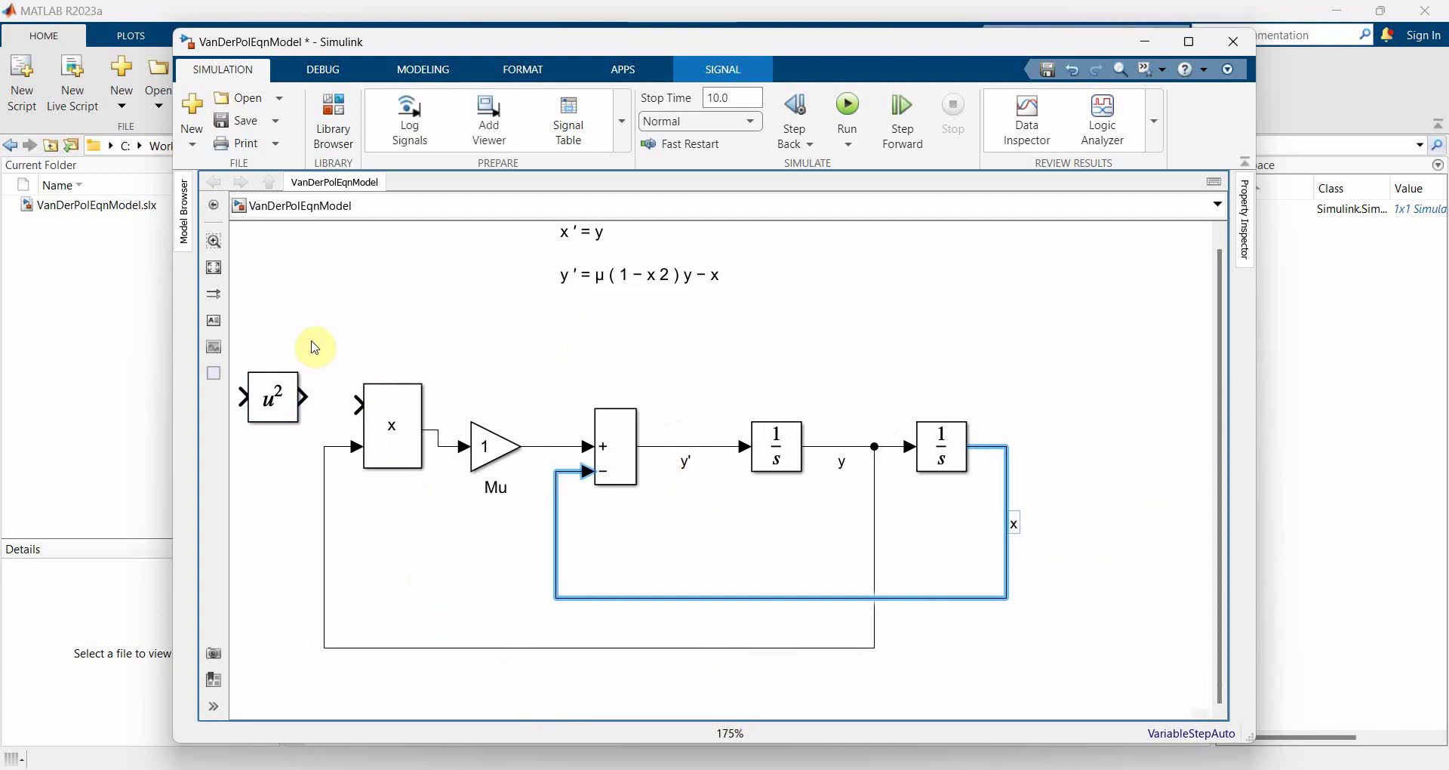
key("ctrl+a")
left_click_drag(392, 415, 544, 415)
Step: Move the Square block left of the Product and insert a new Sum block beside it
left_click(430, 301)
left_click_drag(409, 405, 343, 417)
left_click(436, 367)
double_click(436, 368)
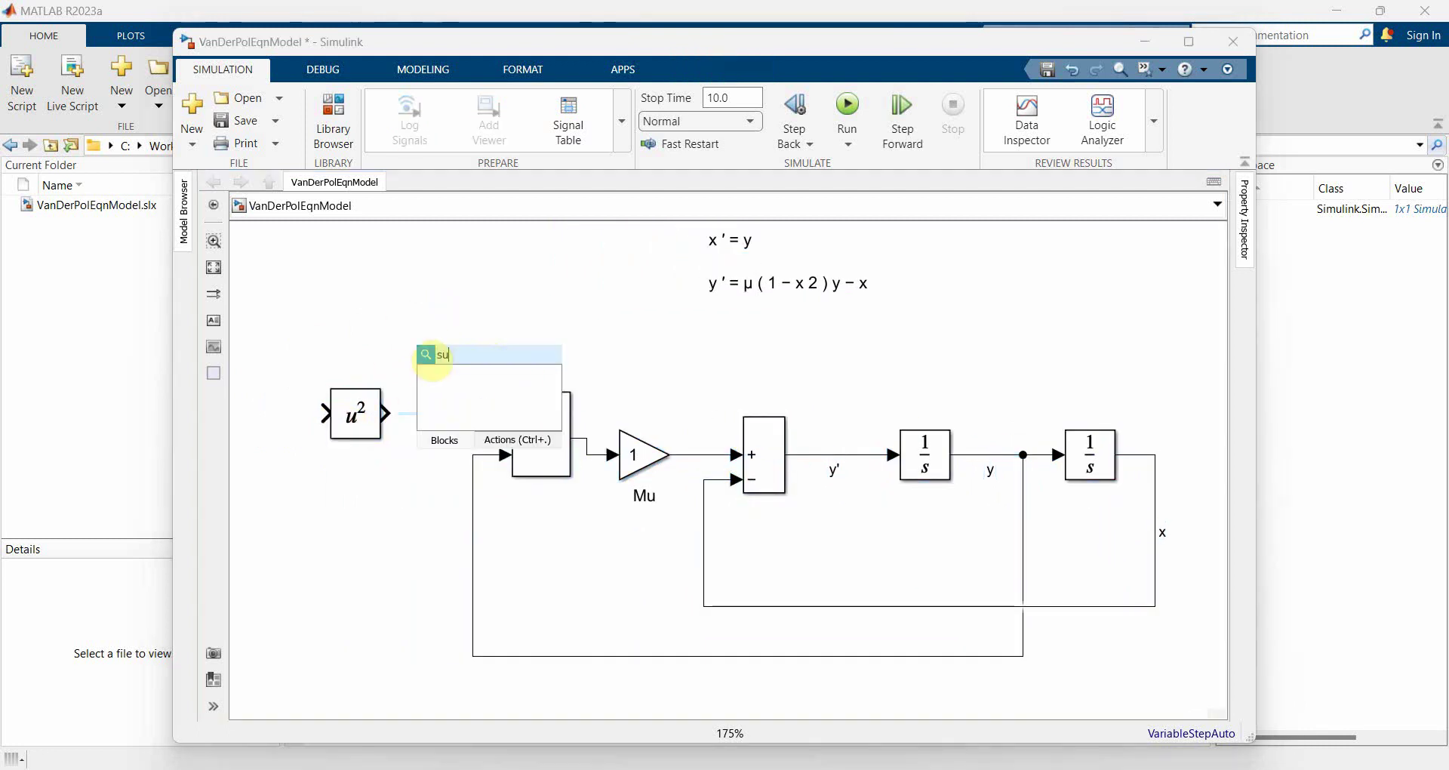
type("sum")
key("Return")
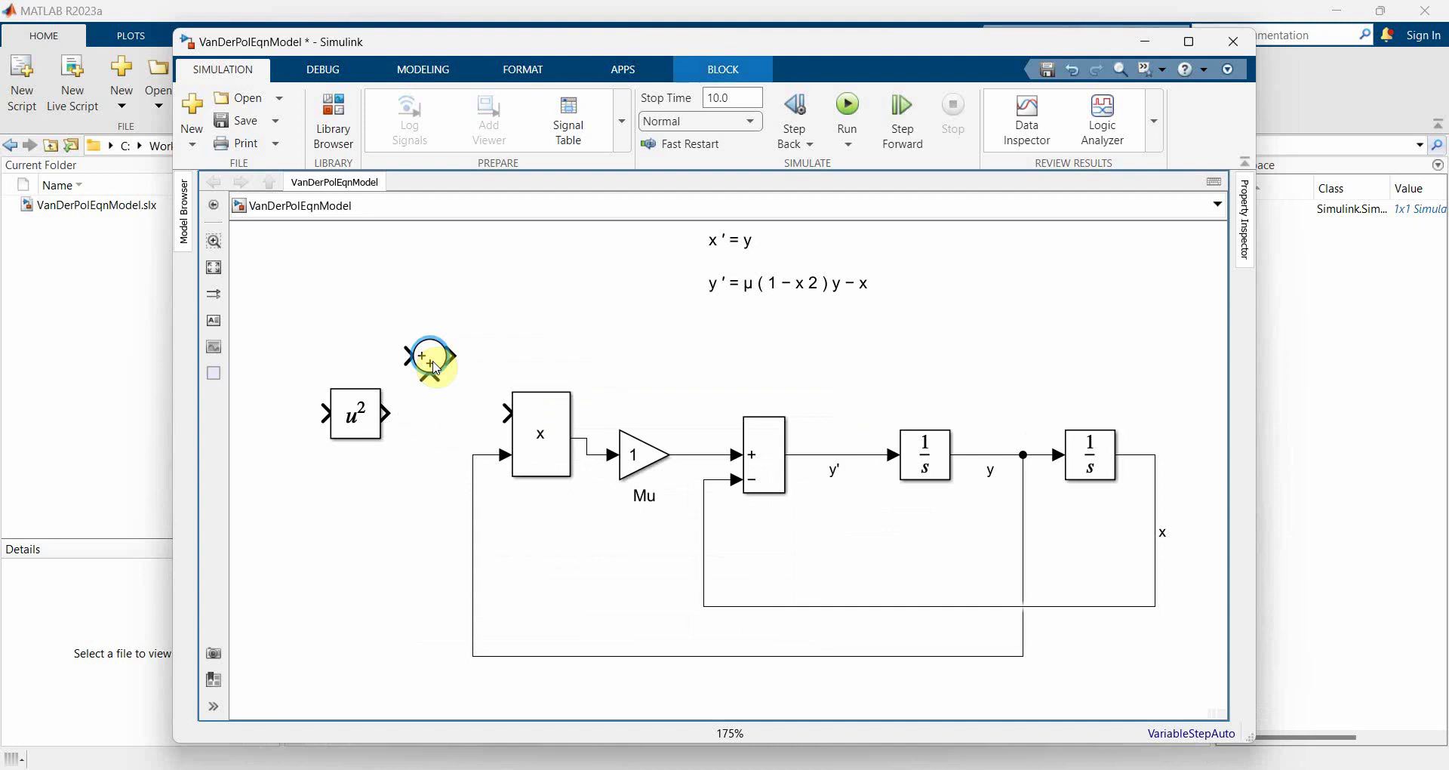
Step: Give Sum1 a rectangular icon with |+- signs and stretch it into a tall rectangle
double_click(436, 367)
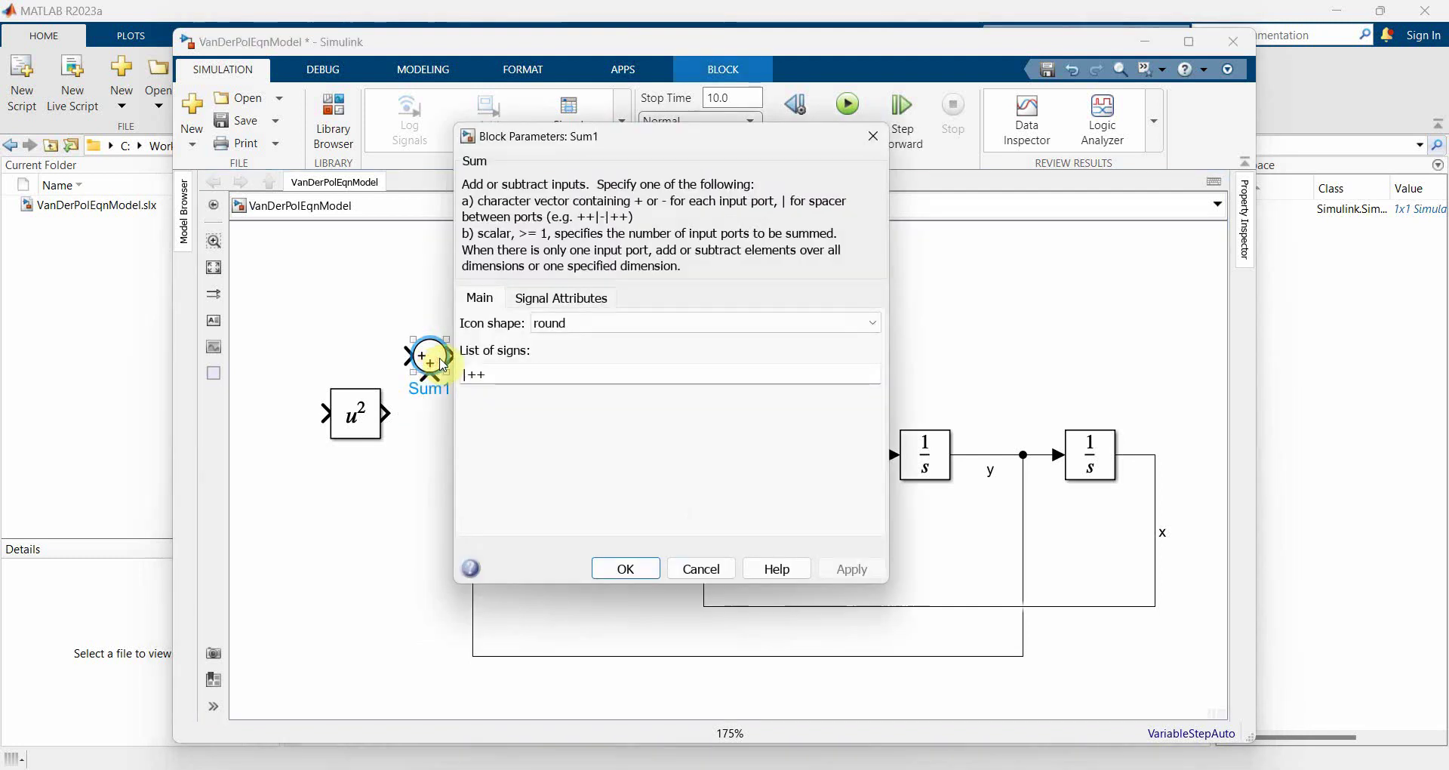
left_click(604, 323)
left_click(589, 347)
left_click(532, 375)
left_click(532, 375)
key("BackSpace")
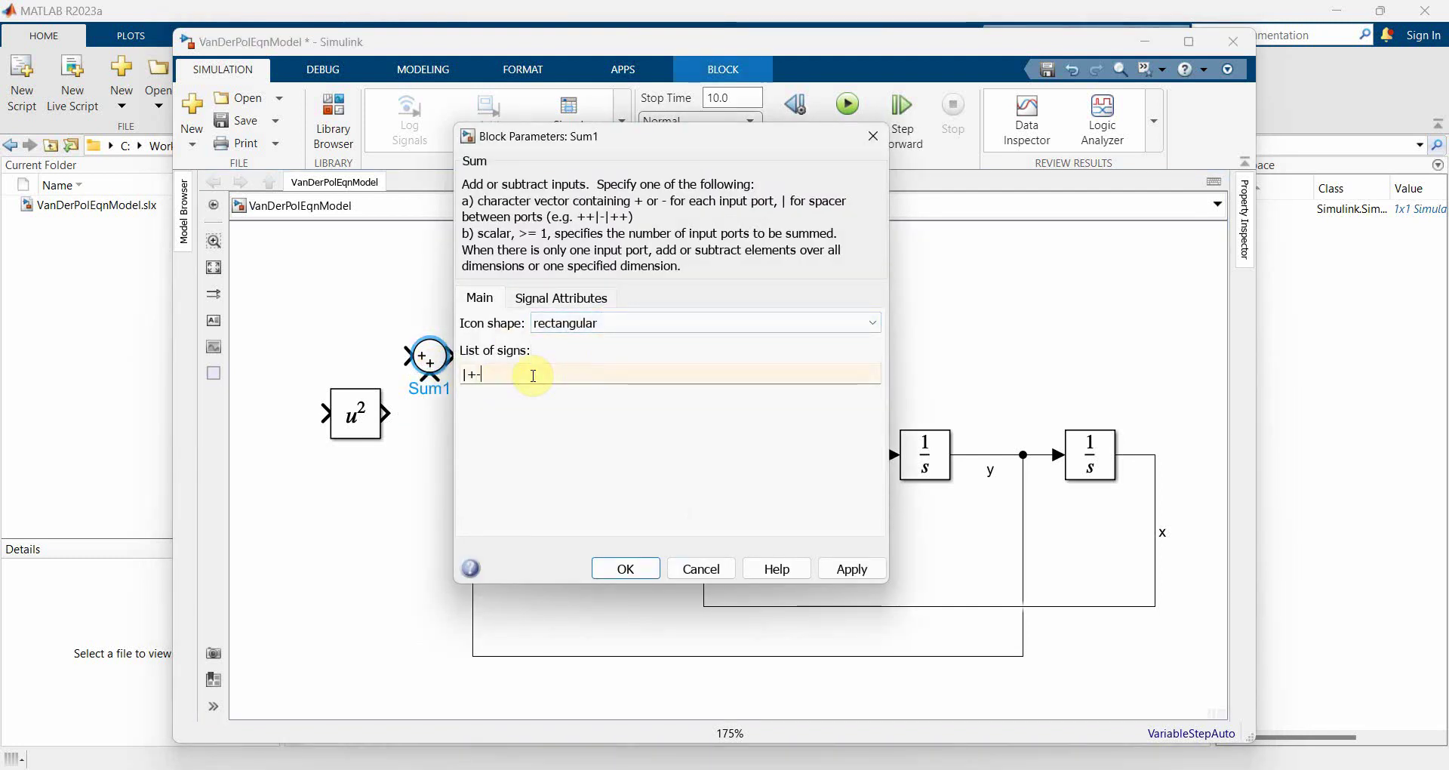
type("-")
key("Return")
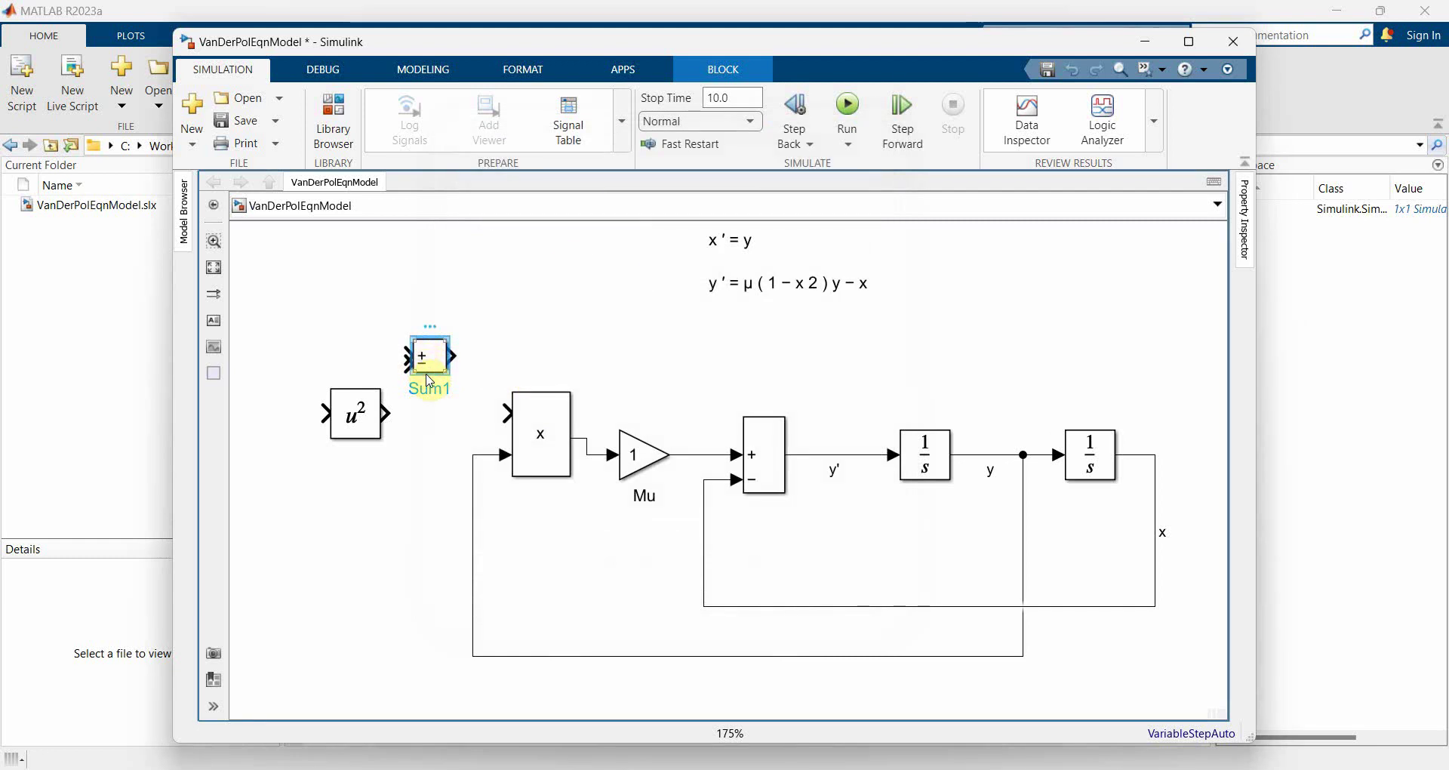
left_click_drag(445, 372, 453, 414)
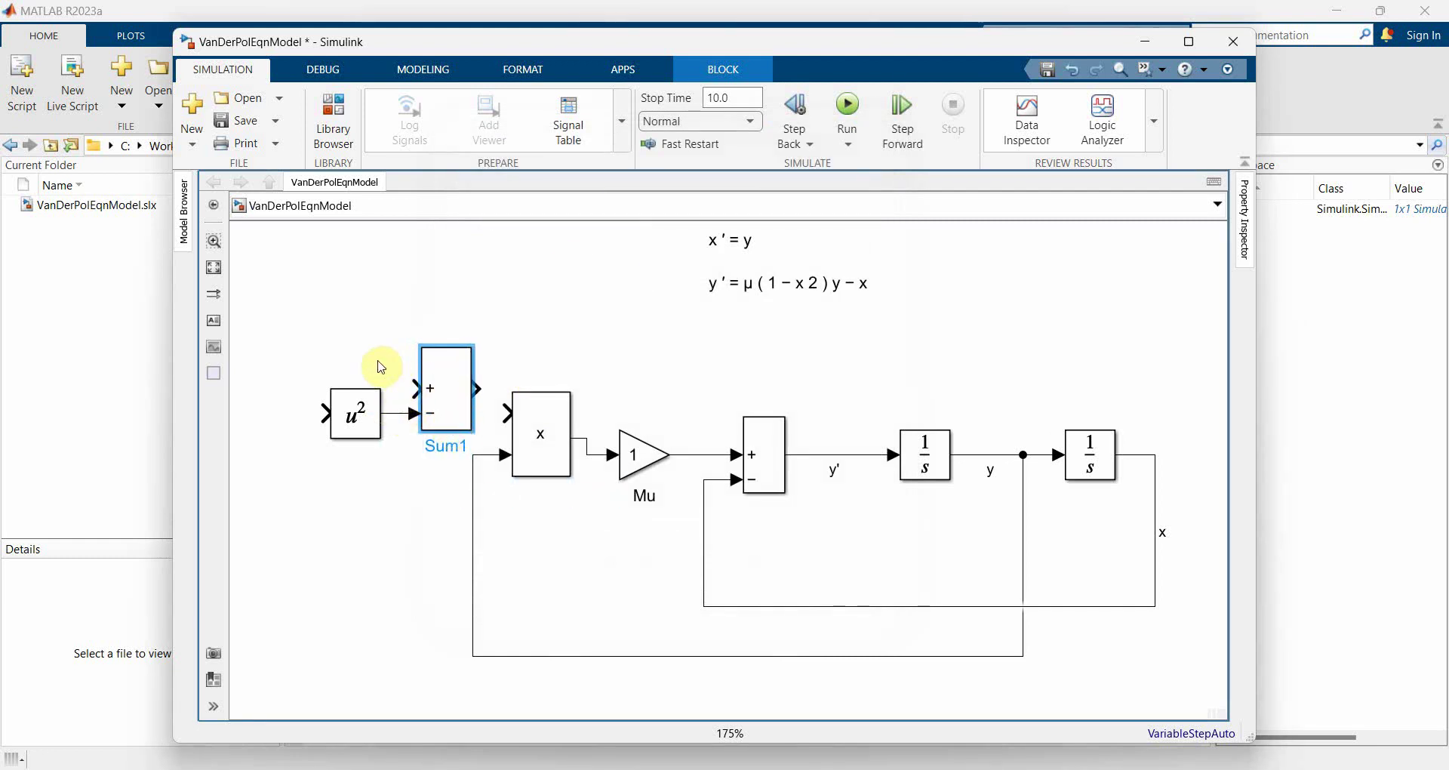
left_click(316, 287)
left_click(349, 351)
Step: Add a Constant 1 feeding Sum1's + input and wire Sum1's output into the Product
double_click(350, 351)
type("con")
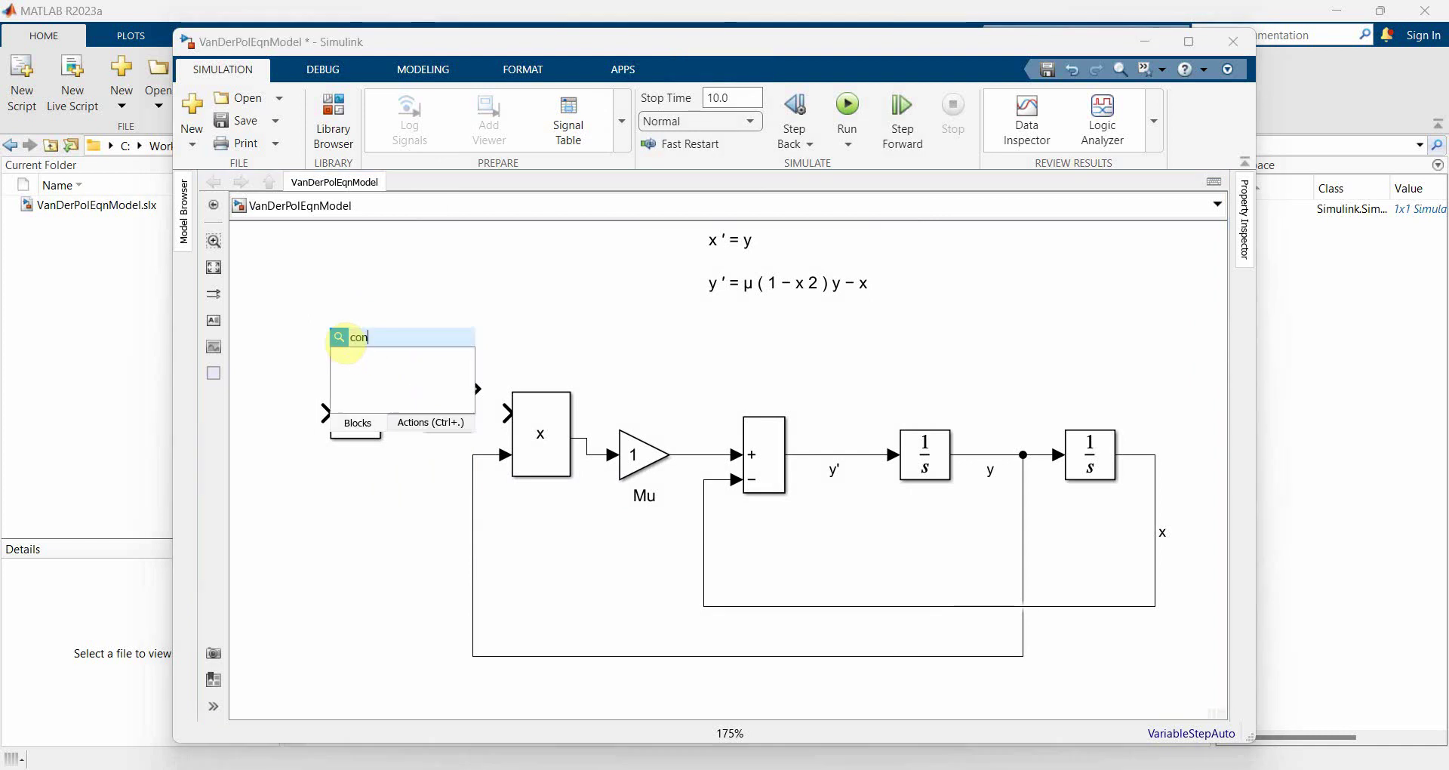
key("Return")
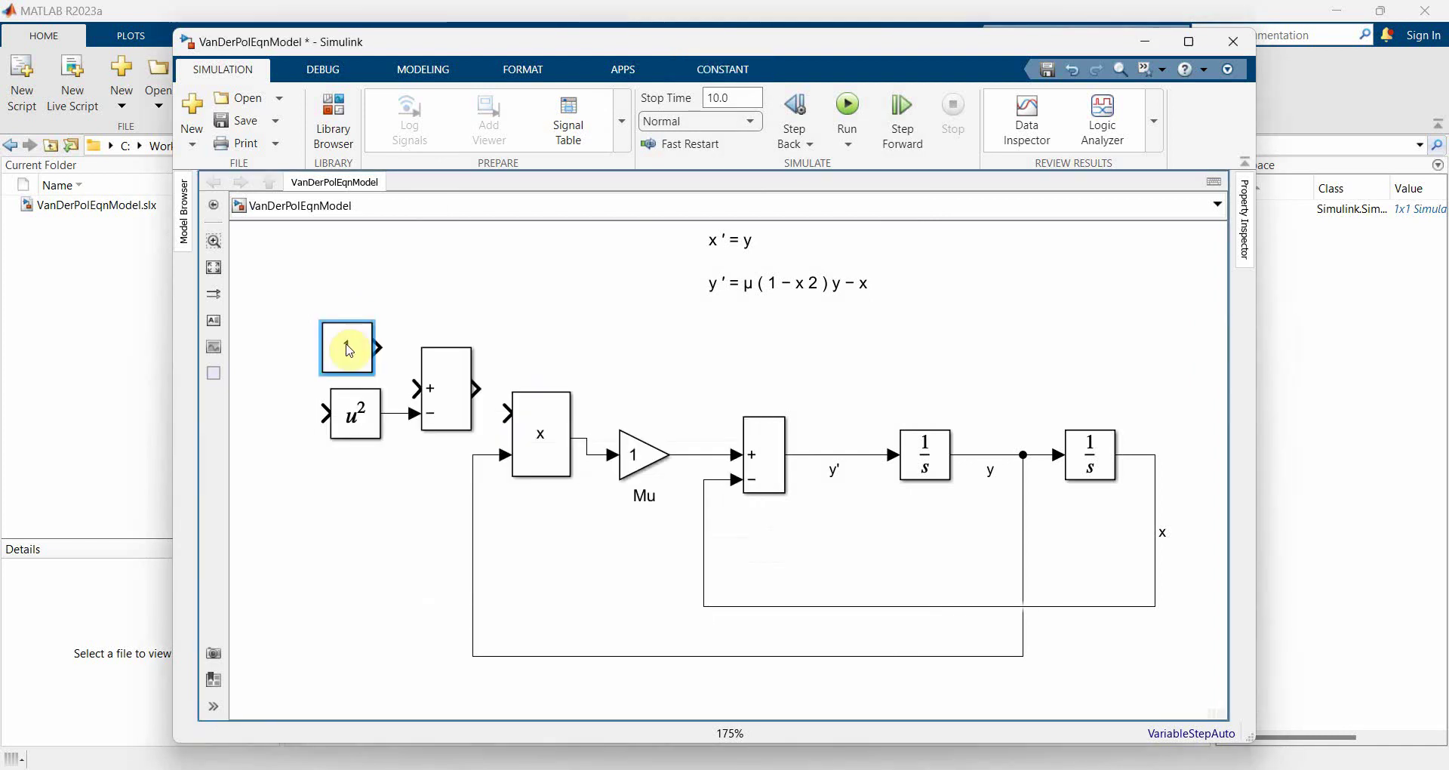
left_click_drag(377, 347, 415, 388)
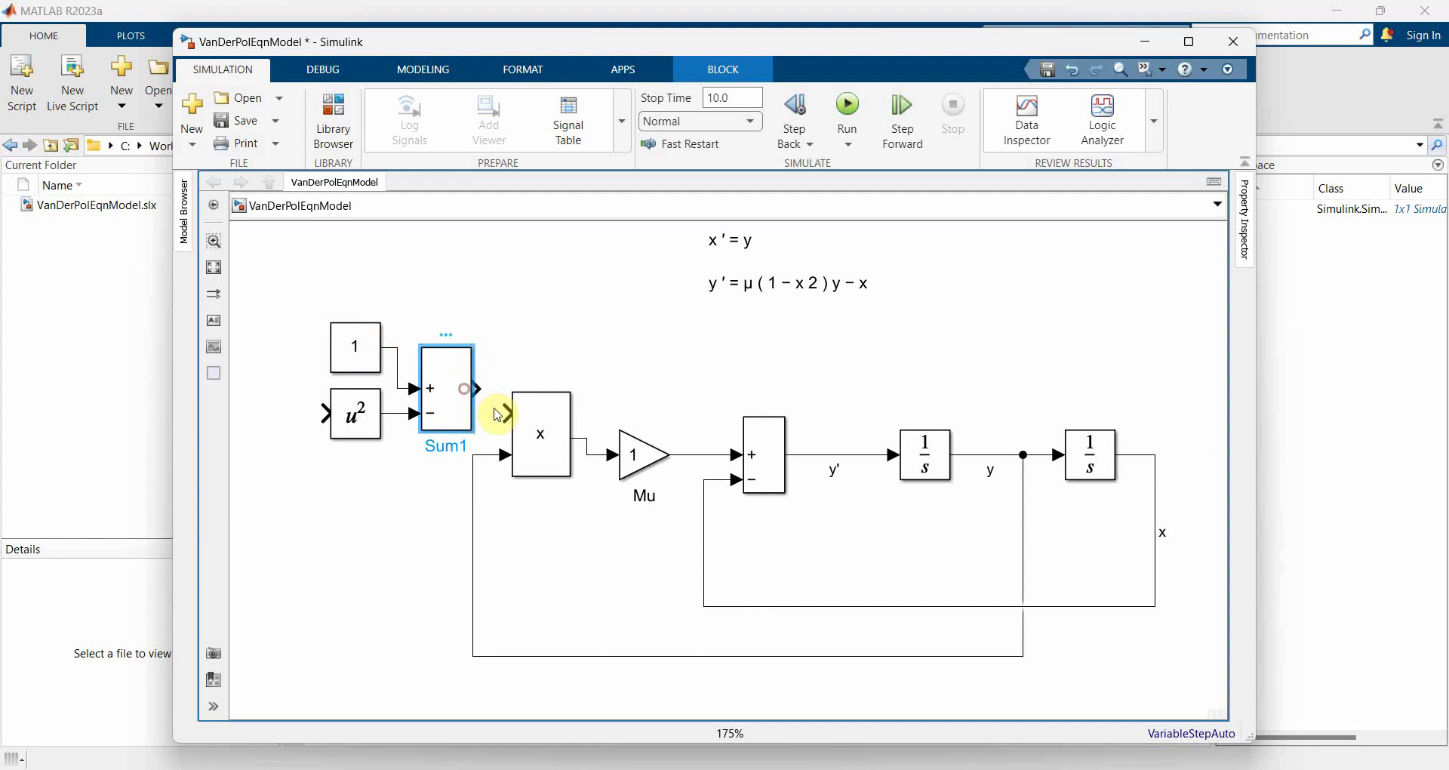
left_click_drag(569, 393, 580, 350)
left_click(556, 387)
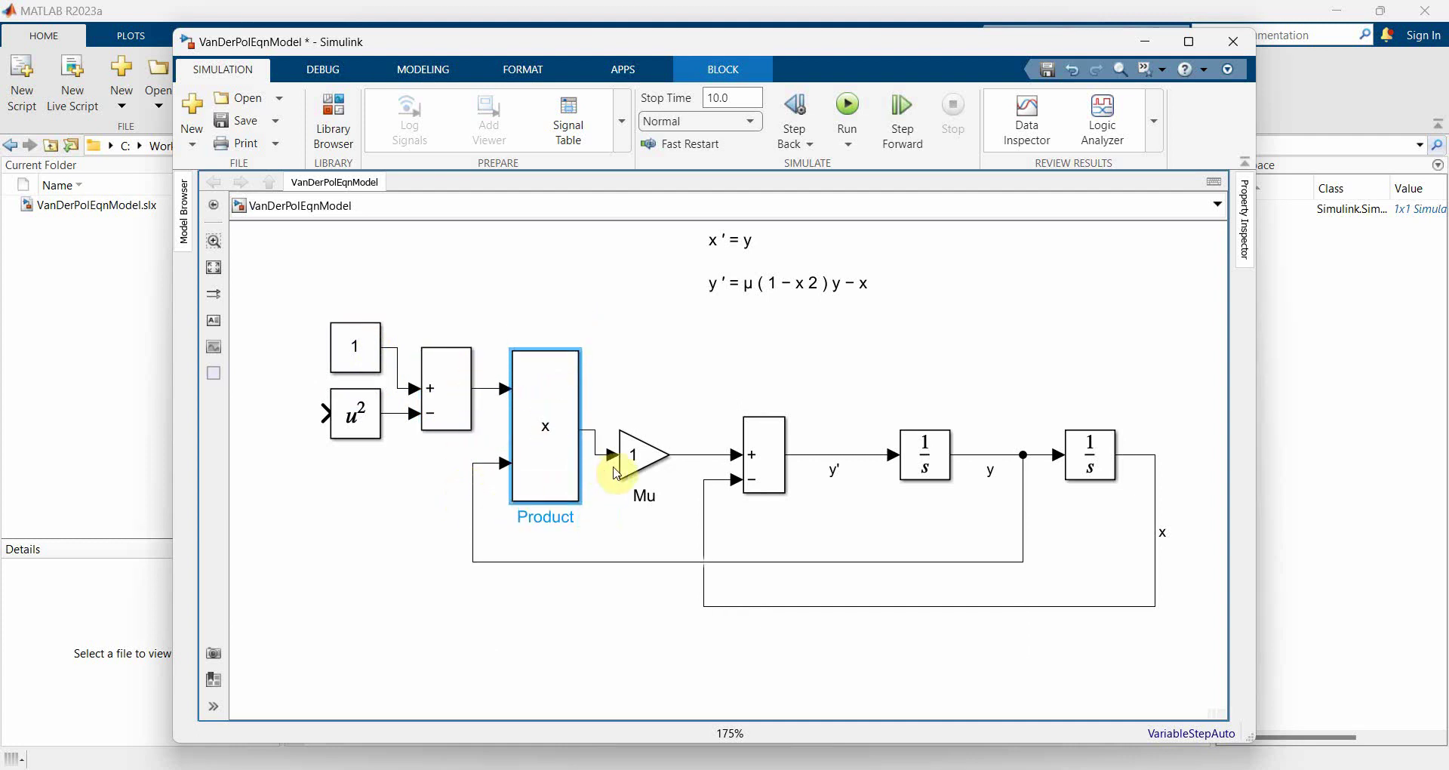
Step: Draw a line from x back to the Square input, routed above the blocks
left_click(348, 411)
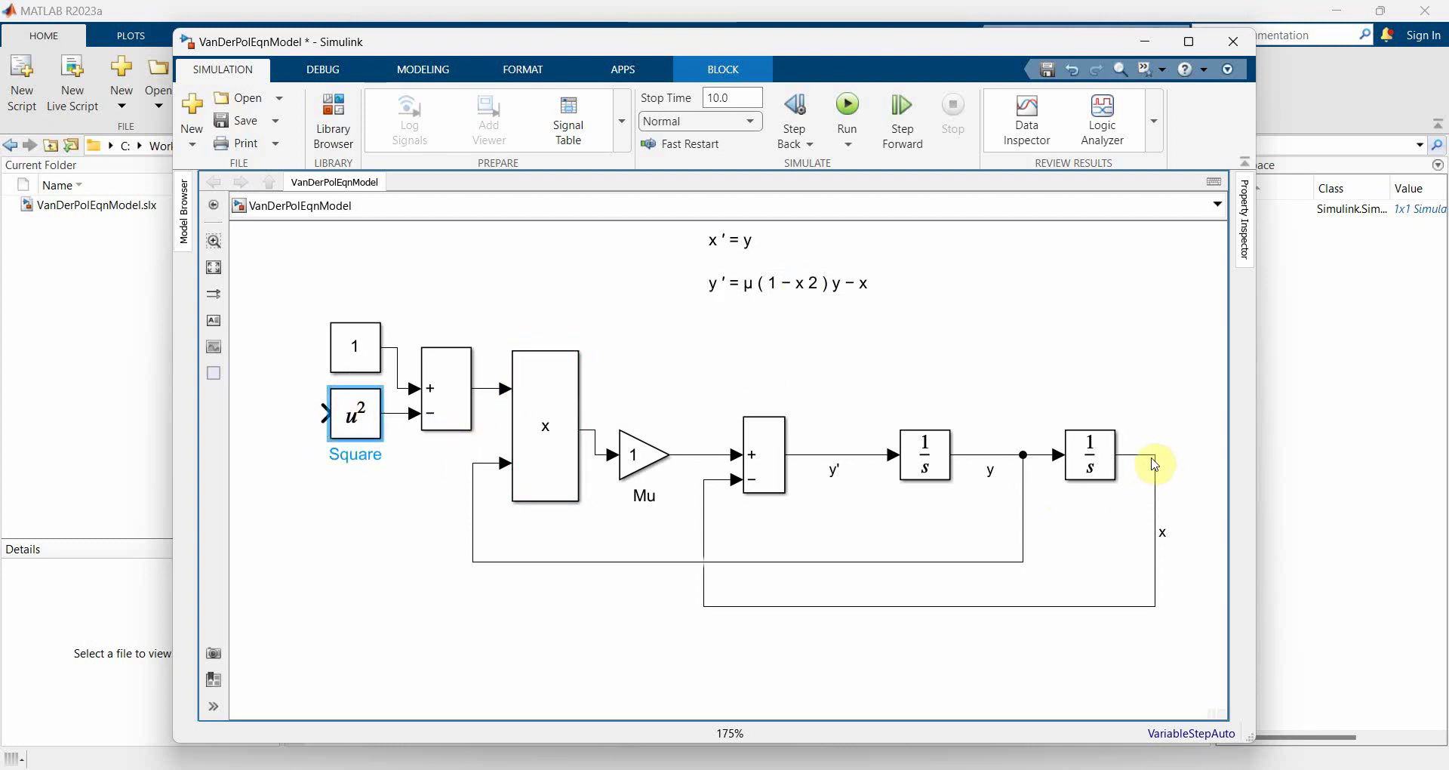
mouse_move(324, 413)
left_mouse_down()
mouse_move(773, 401)
mouse_move(1173, 485)
mouse_move(1153, 454)
left_mouse_up()
left_click_drag(637, 531, 602, 308)
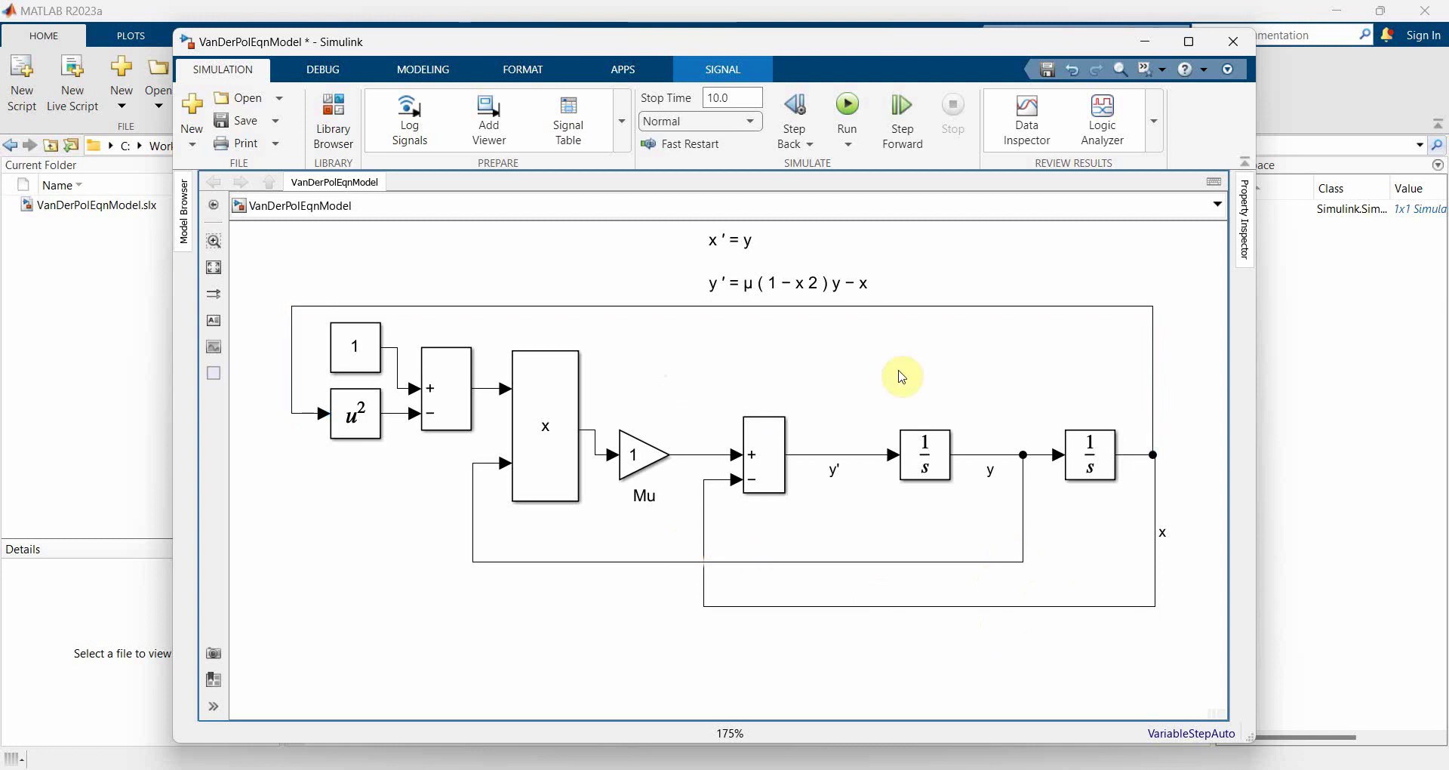
left_click(667, 382)
left_click_drag(1259, 402, 1415, 421)
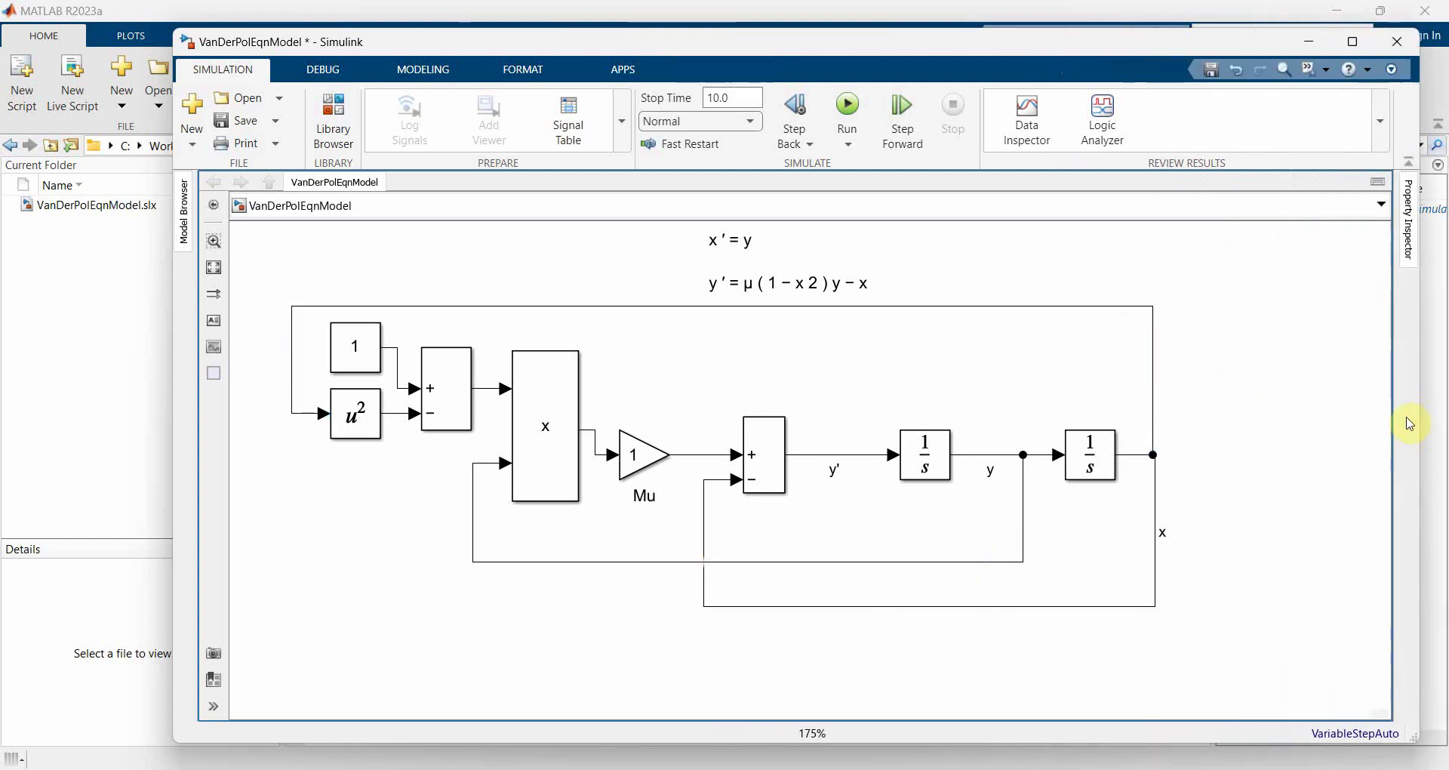
Step: Insert a Scope block right of the diagram and move the x label near the branch point
double_click(1262, 458)
type("scop")
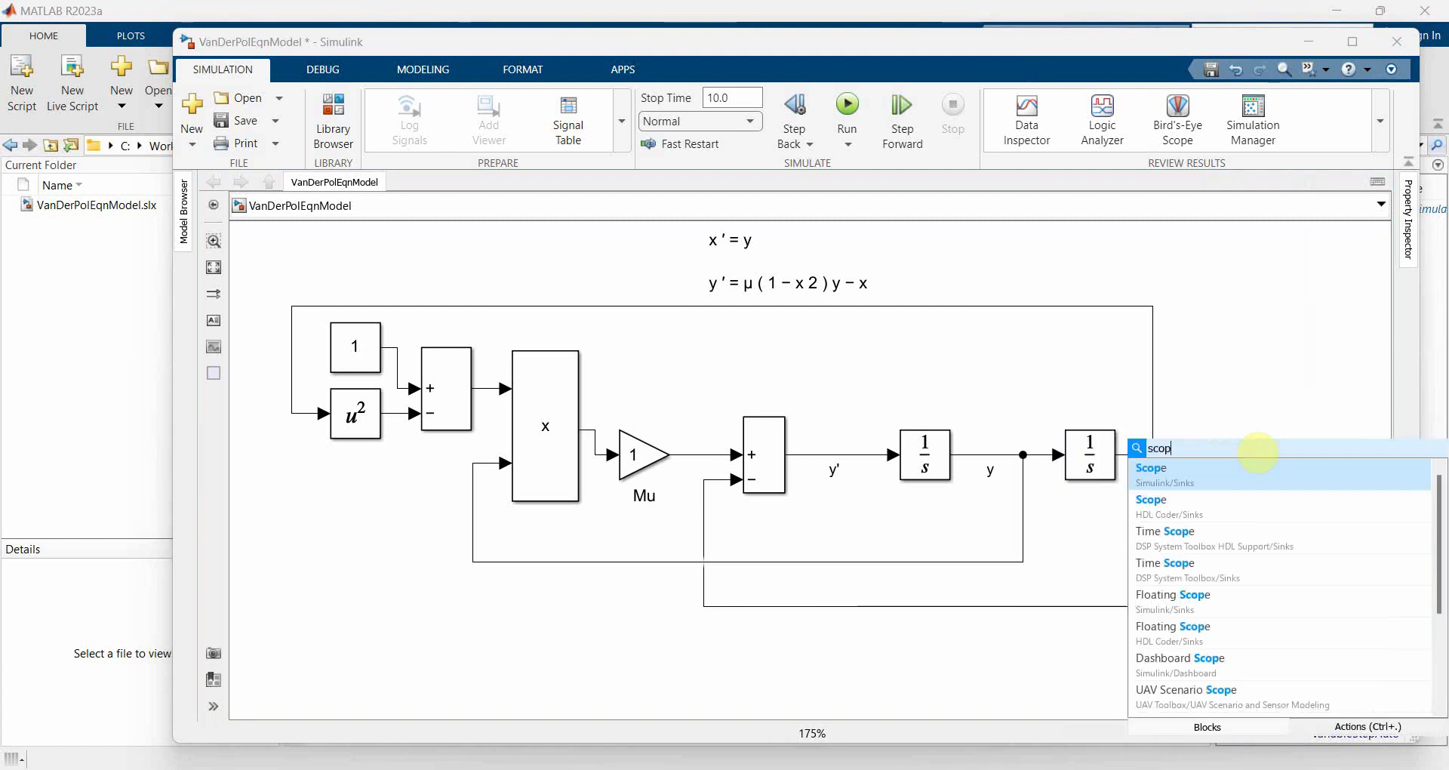
key("Return")
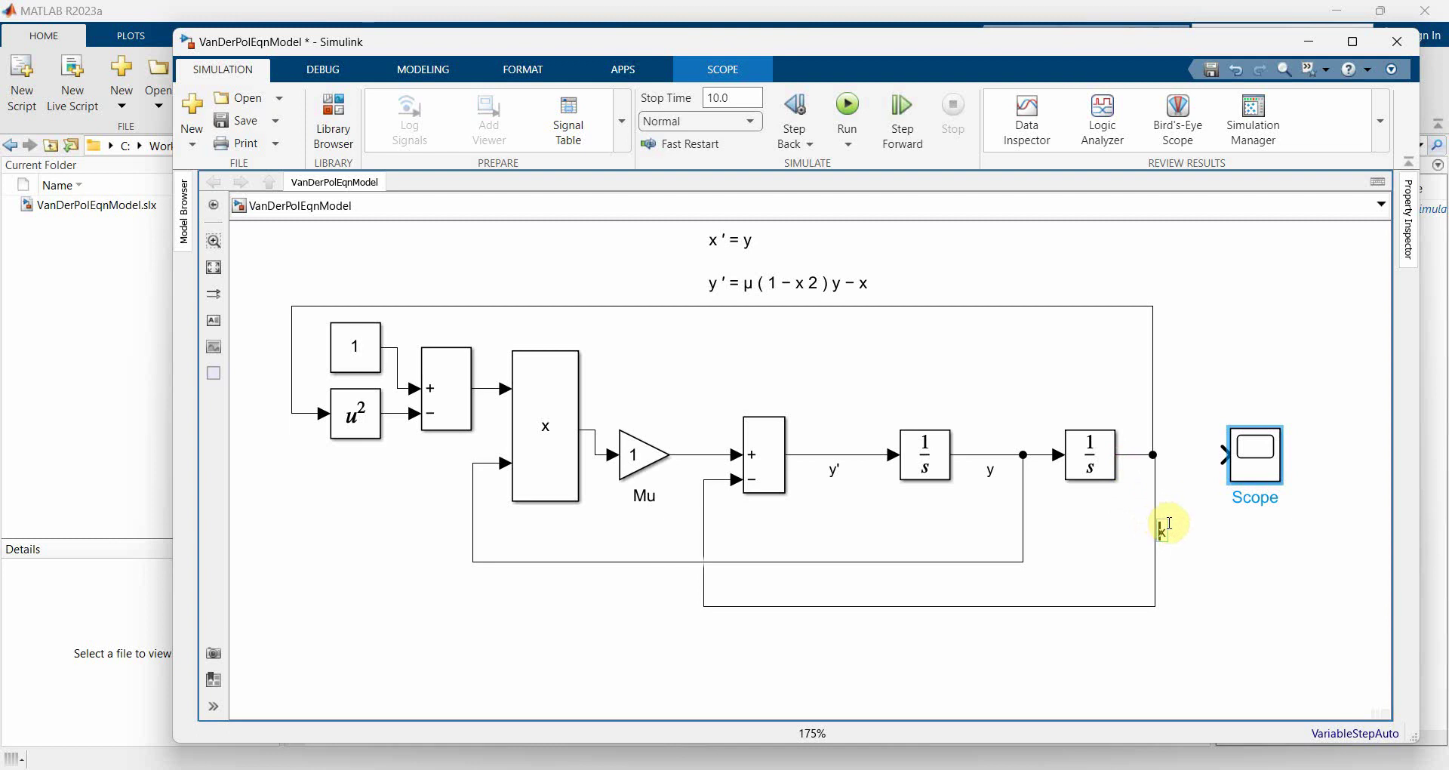
left_click_drag(1188, 516, 1178, 473)
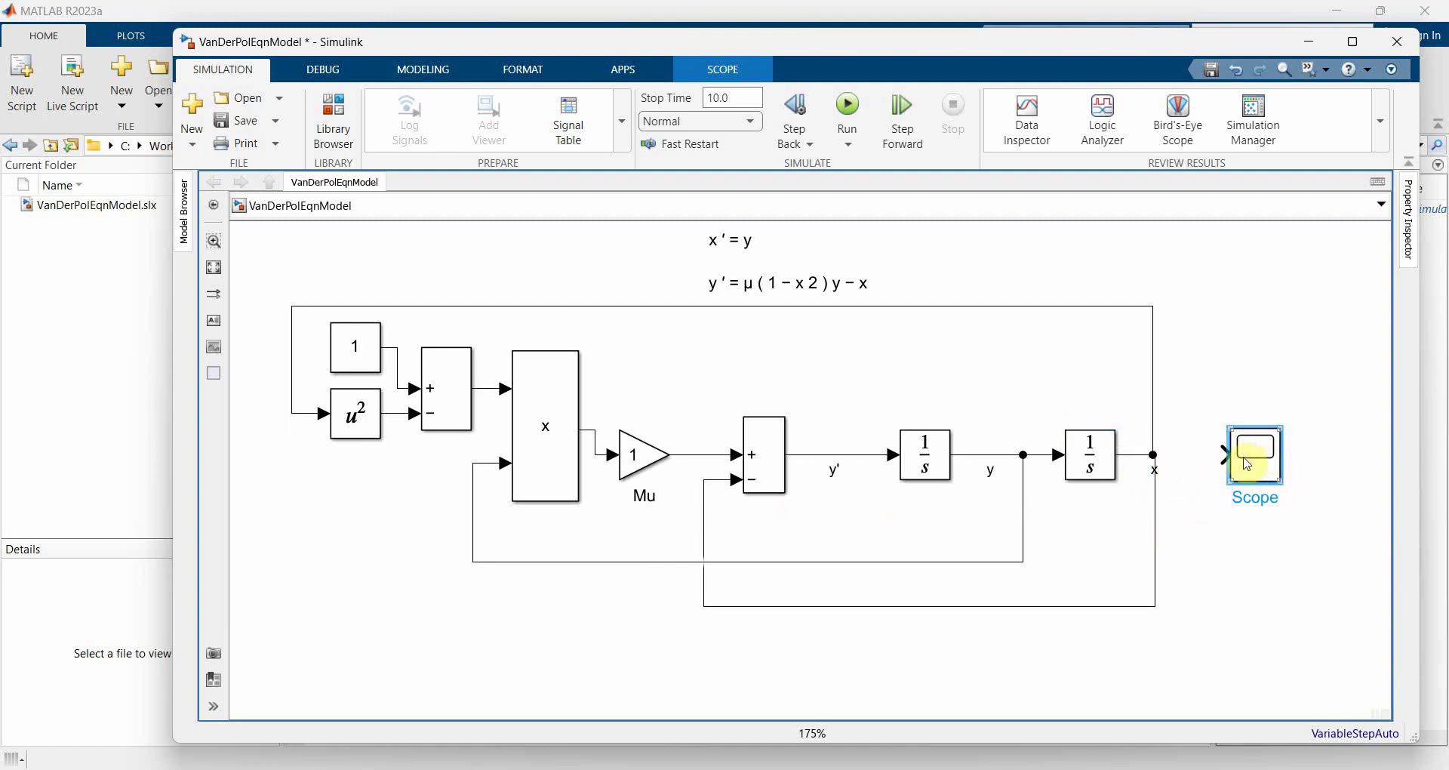
left_click_drag(1247, 464, 1313, 463)
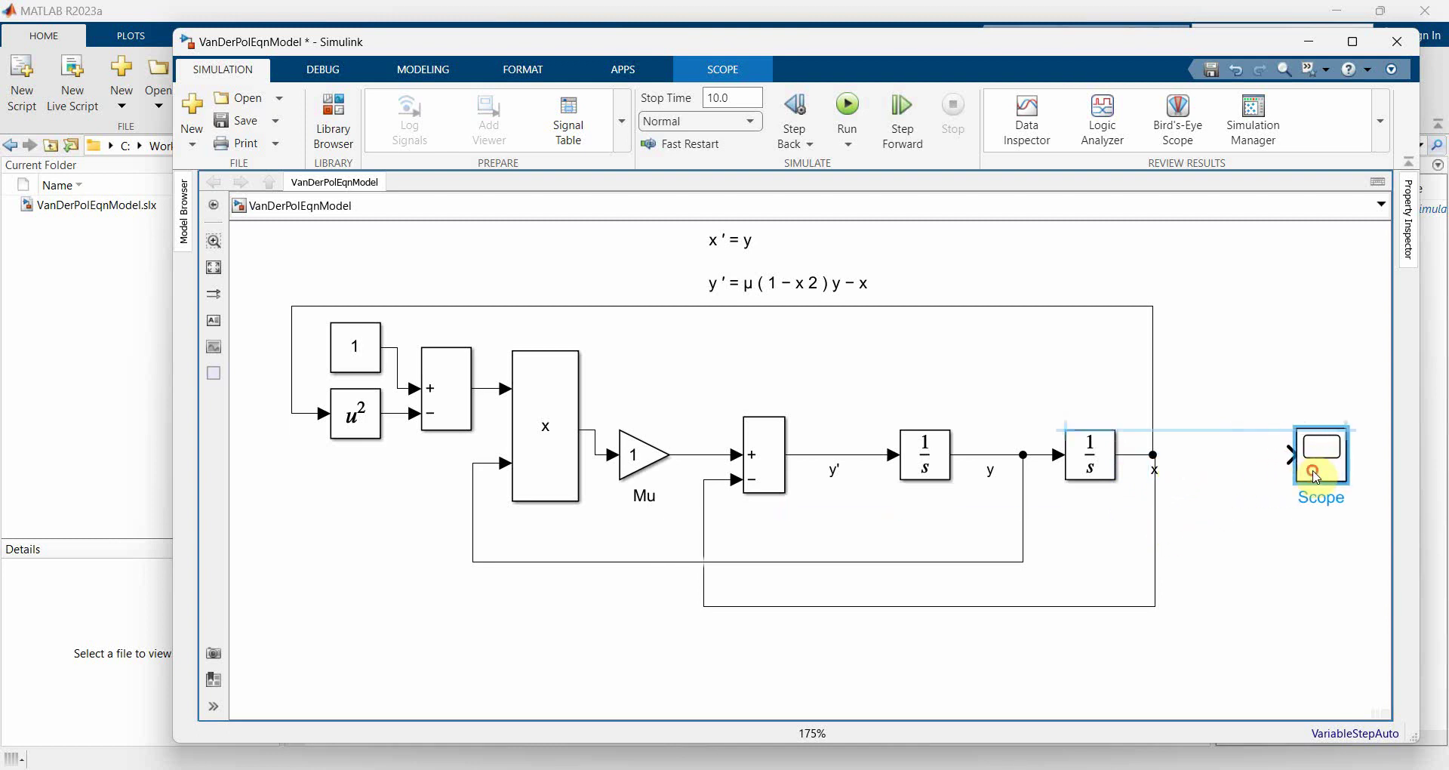
left_click(1224, 512)
Step: Add a Mux taking x and y, wire its output to the Scope, and run the simulation
double_click(1224, 512)
type("mu")
key("Return")
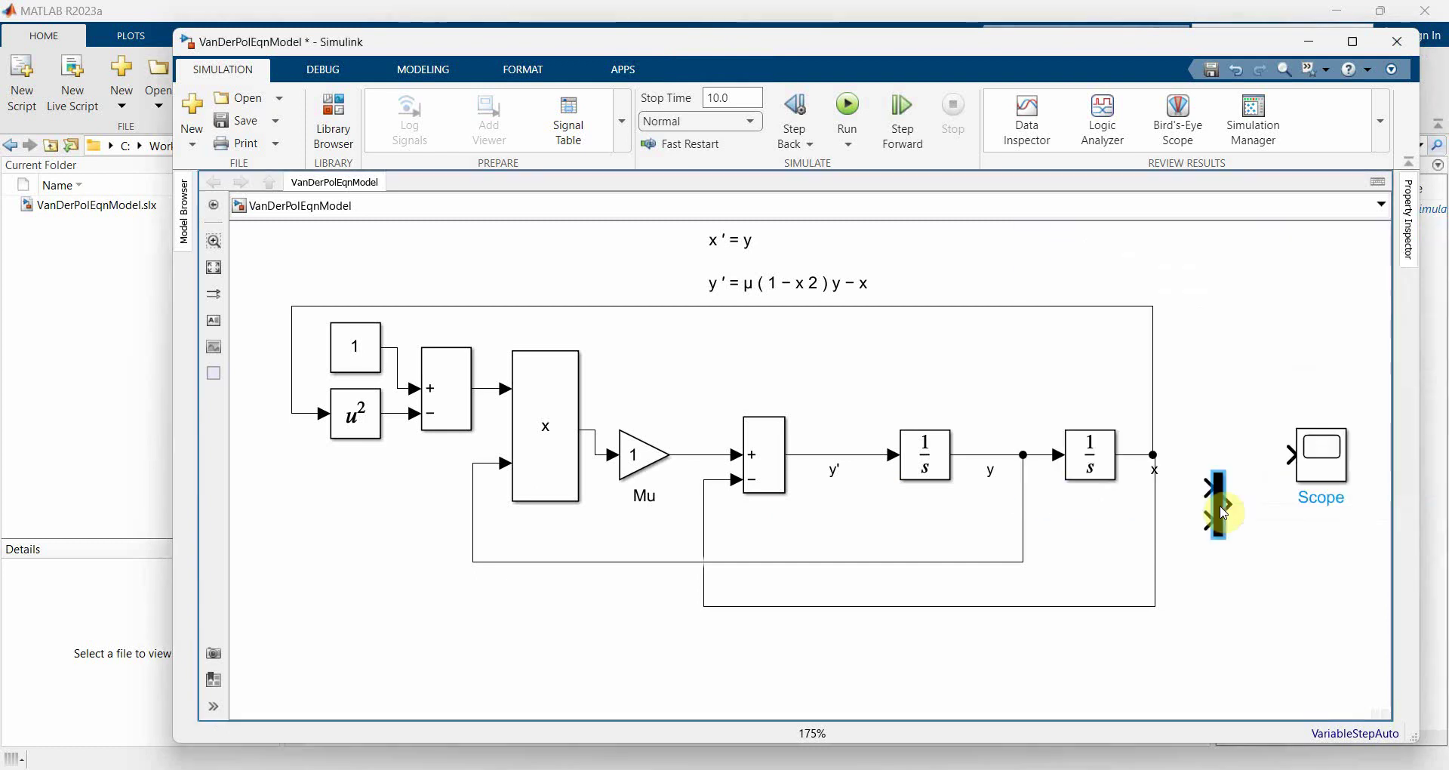
mouse_move(1224, 513)
left_mouse_down()
mouse_move(1222, 479)
mouse_move(1154, 454)
left_mouse_up()
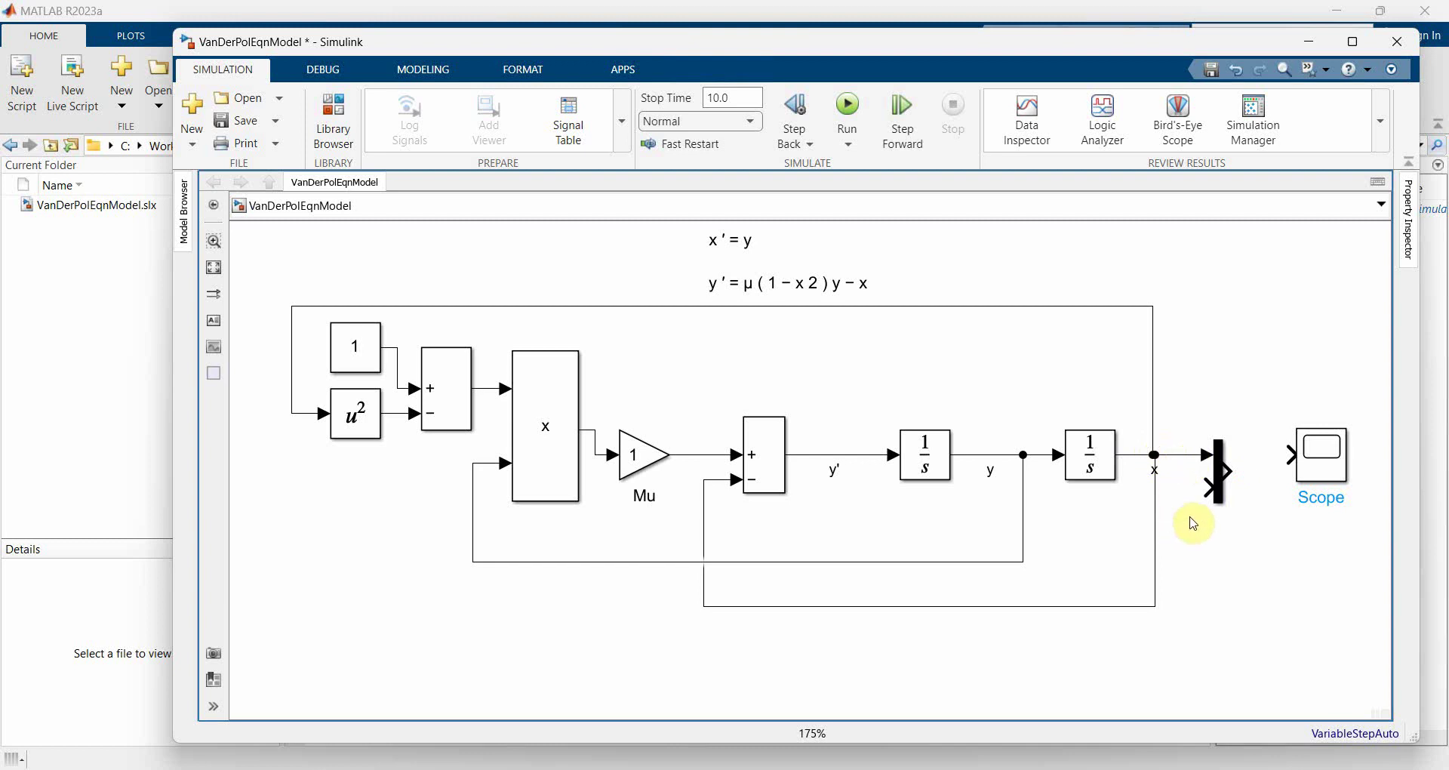
mouse_move(1207, 492)
left_mouse_down()
mouse_move(1032, 480)
mouse_move(1022, 456)
left_mouse_up()
left_click(1224, 496)
left_click_drag(1224, 485, 1277, 477)
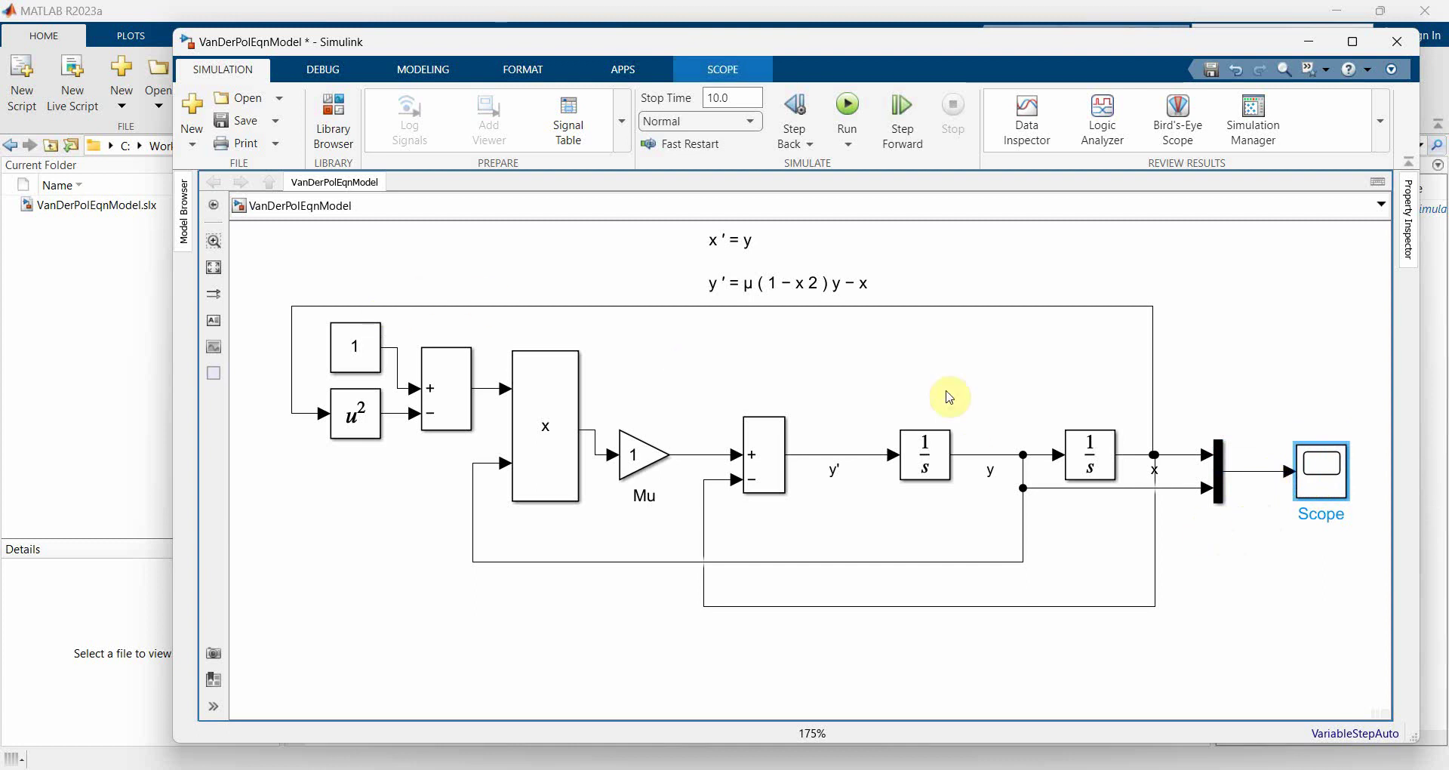
left_click(847, 113)
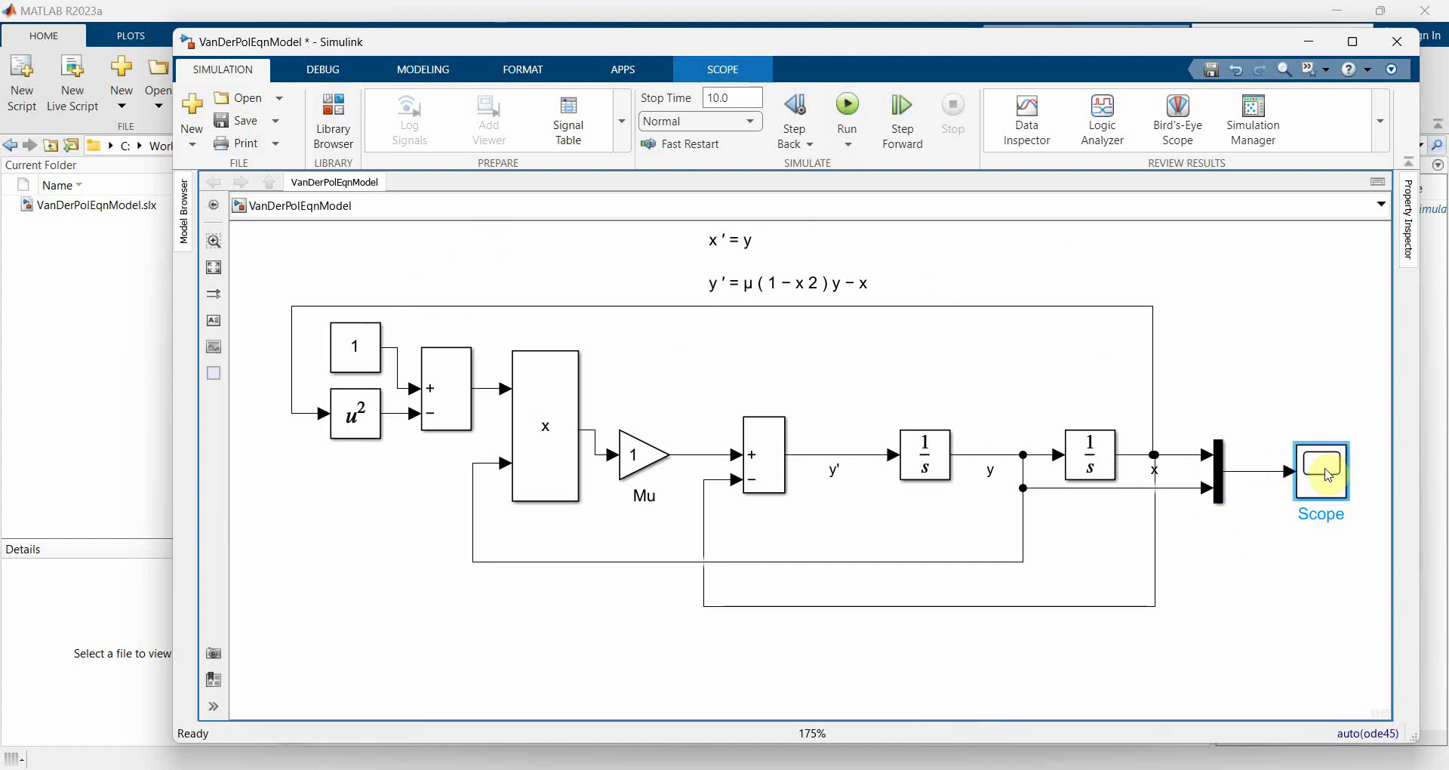
Step: Check the Scope, find a flat zero trace, and rerun the simulation
double_click(1328, 476)
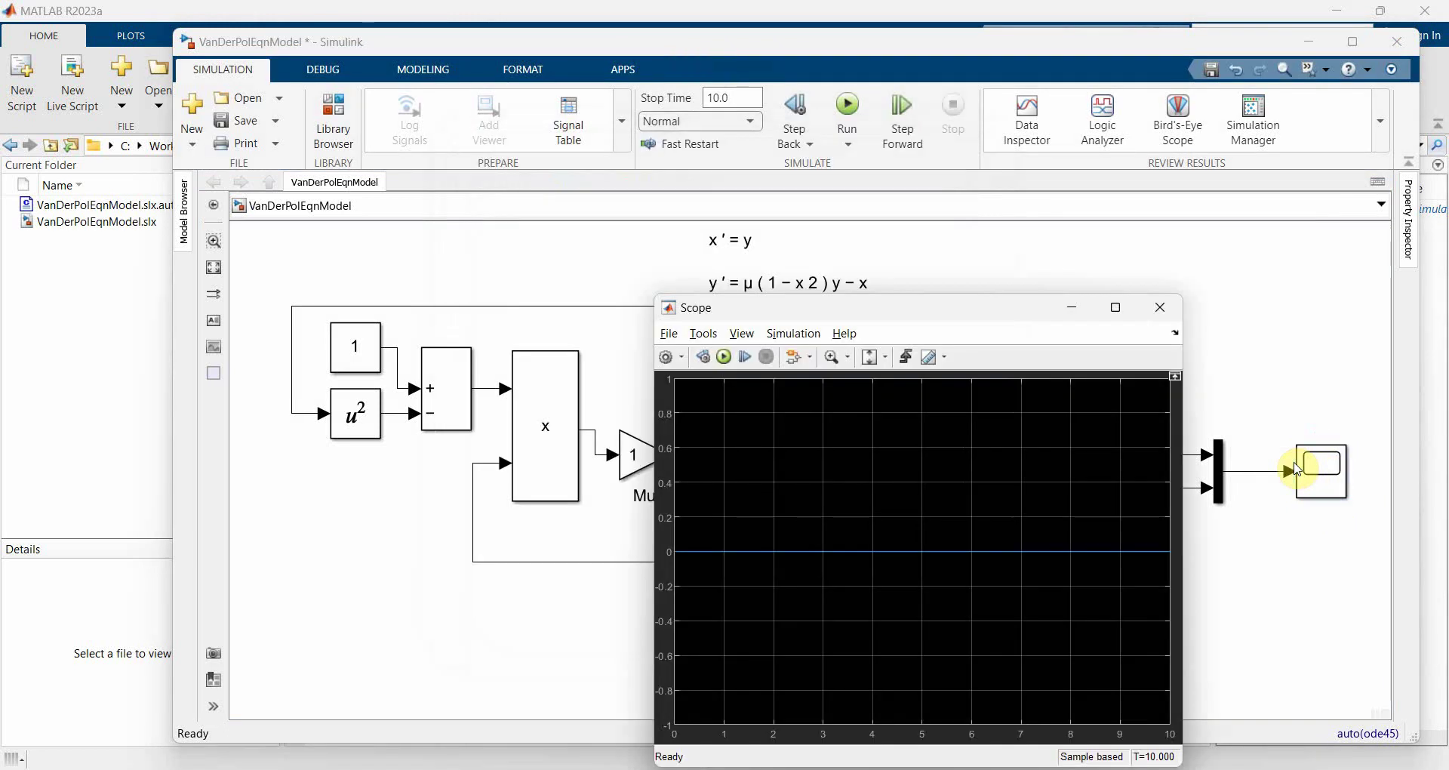
left_click_drag(1029, 312, 924, 328)
left_click(1056, 321)
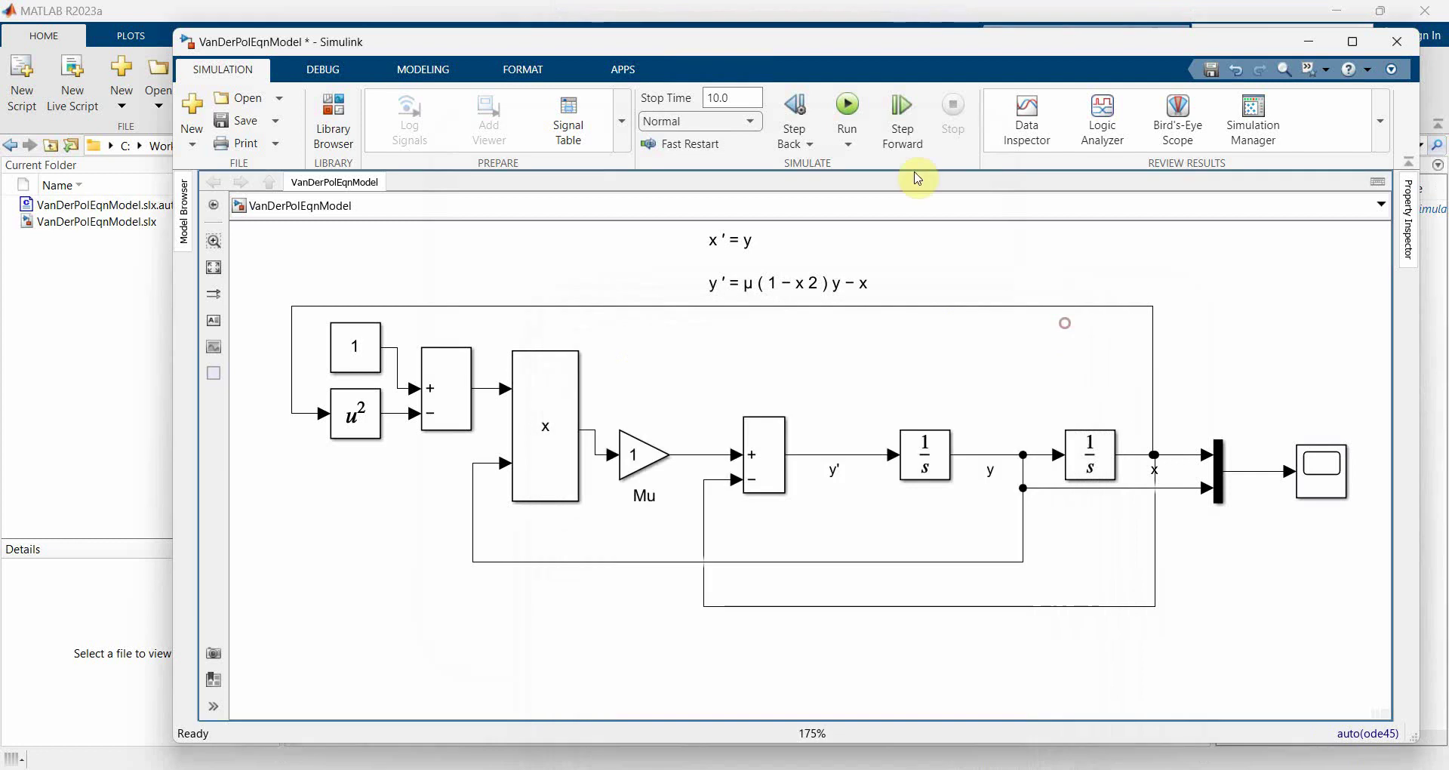
left_click(849, 112)
double_click(1322, 472)
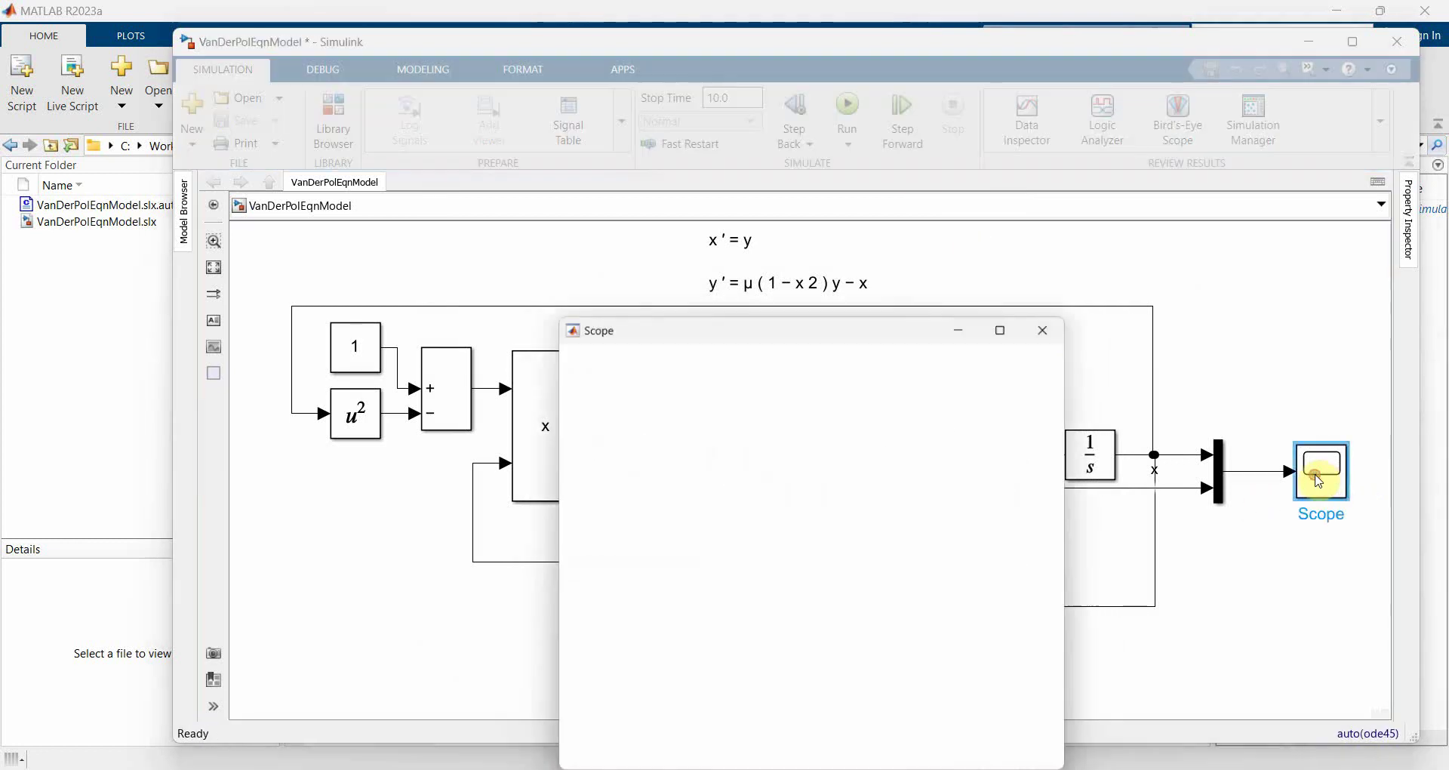
left_click(1055, 321)
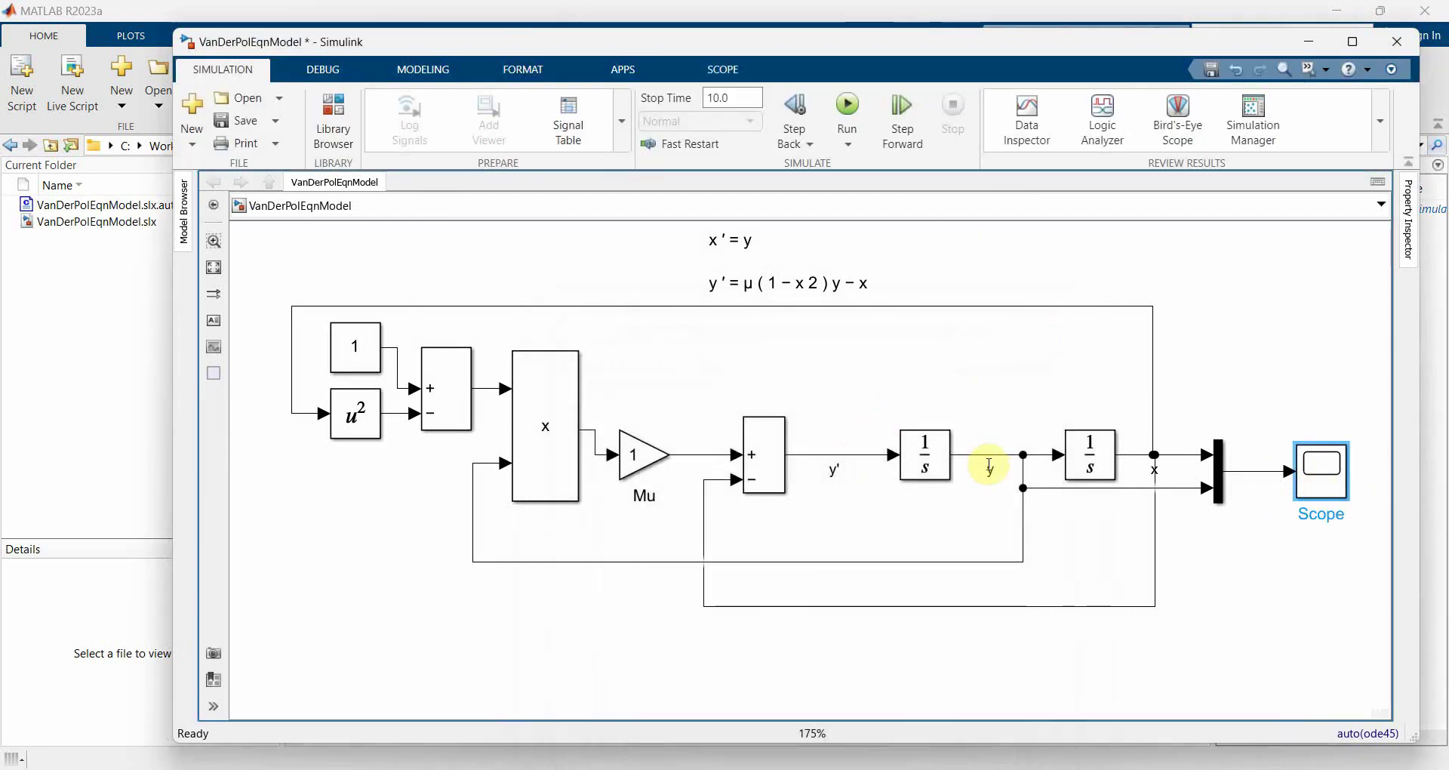
Step: Confirm the x integrator's initial condition is 0, leave it unchanged, and run again
double_click(1098, 458)
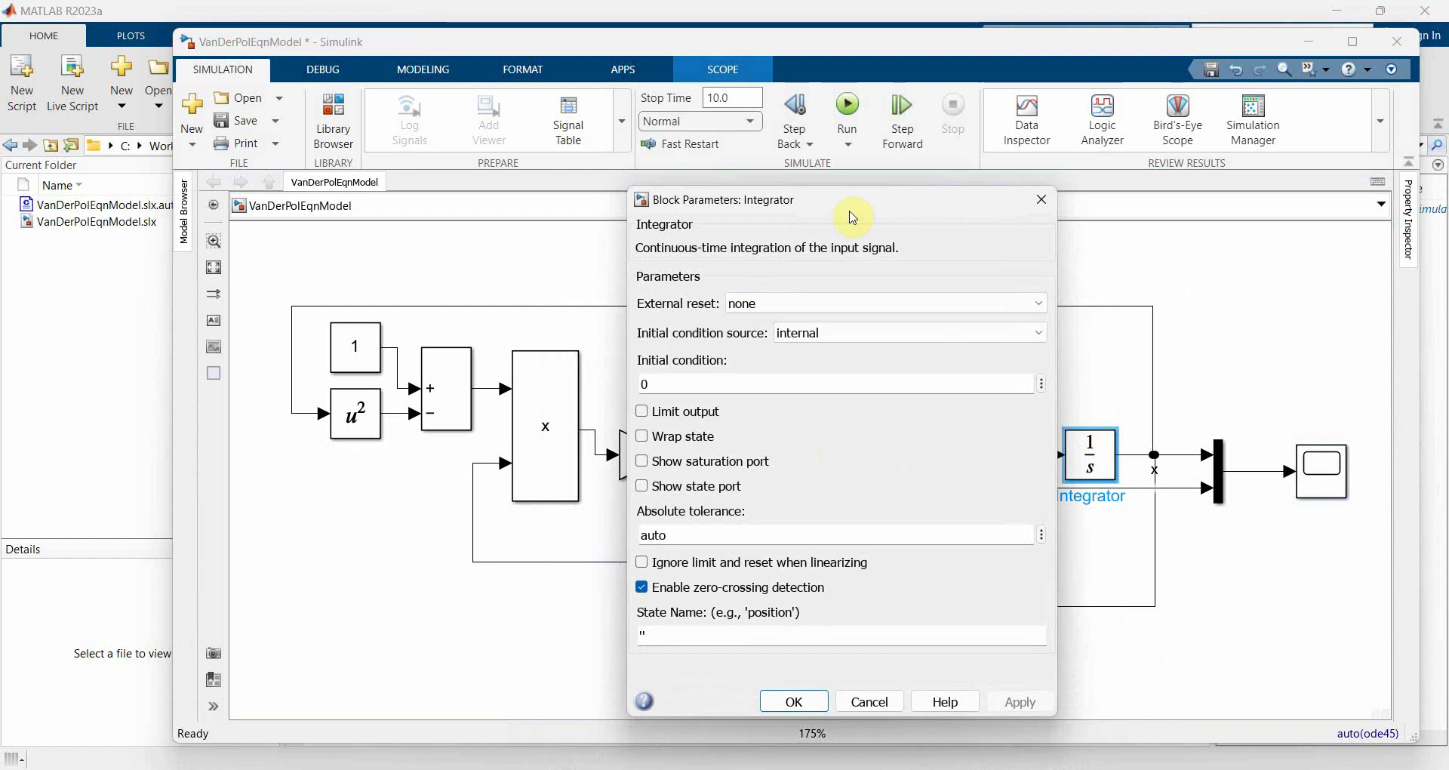
left_click_drag(869, 202, 701, 226)
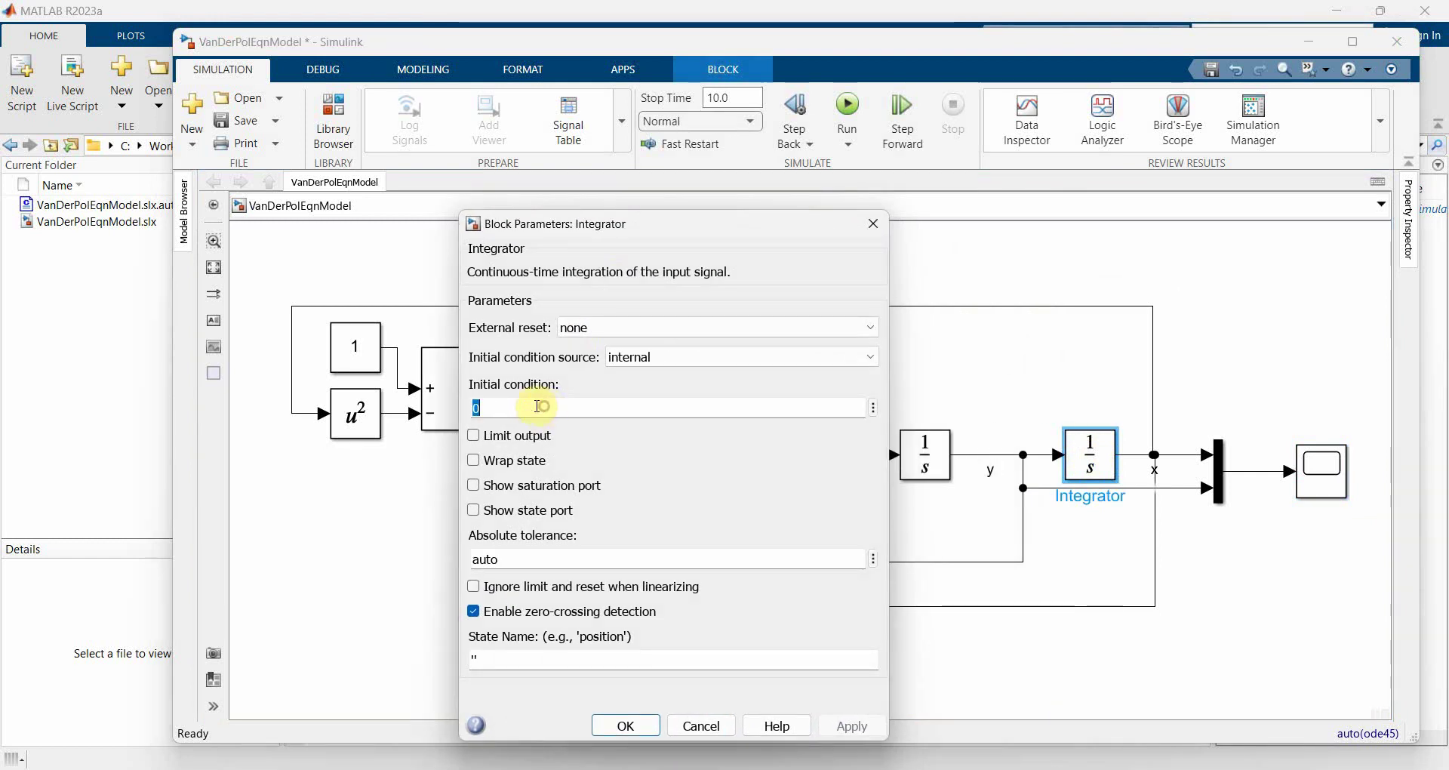
key("Return")
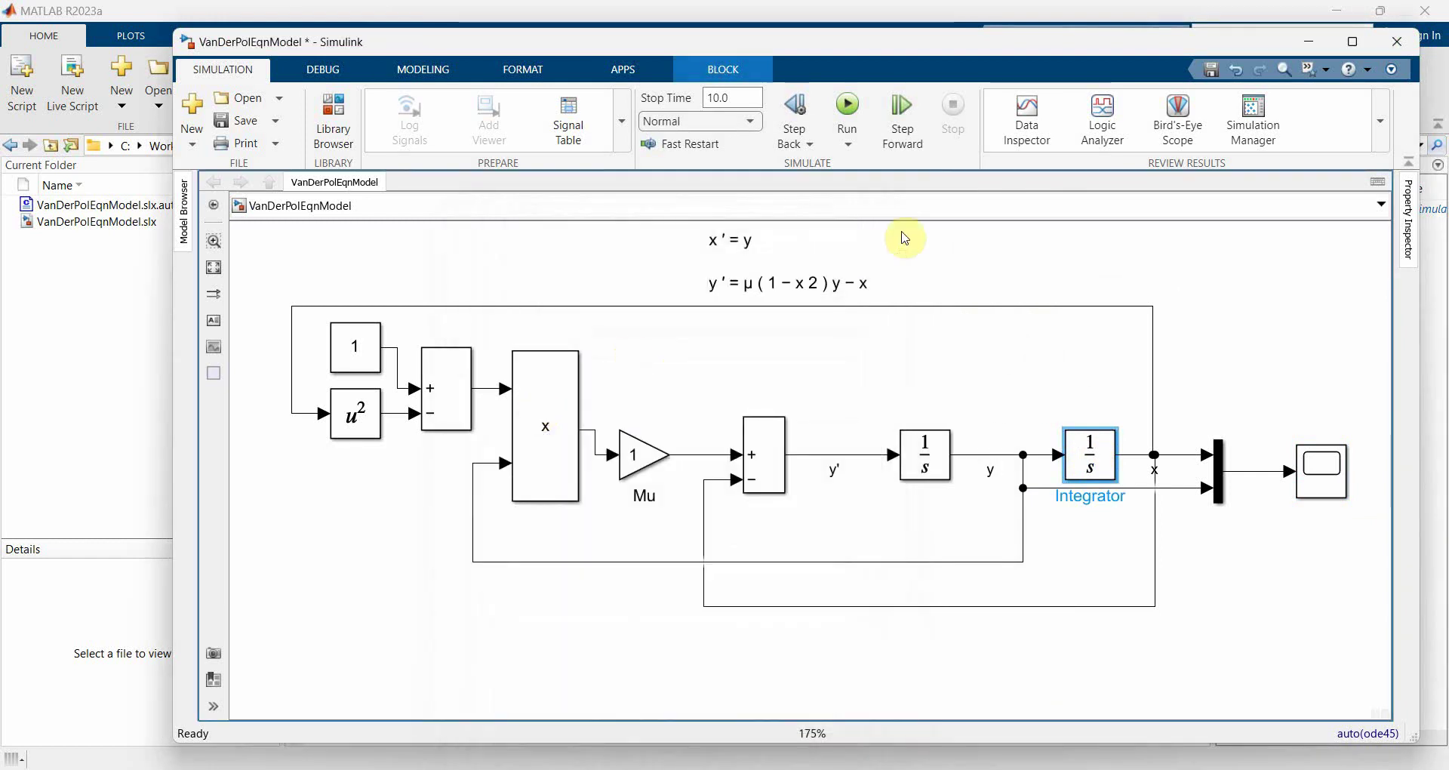
left_click(915, 234)
left_click(847, 110)
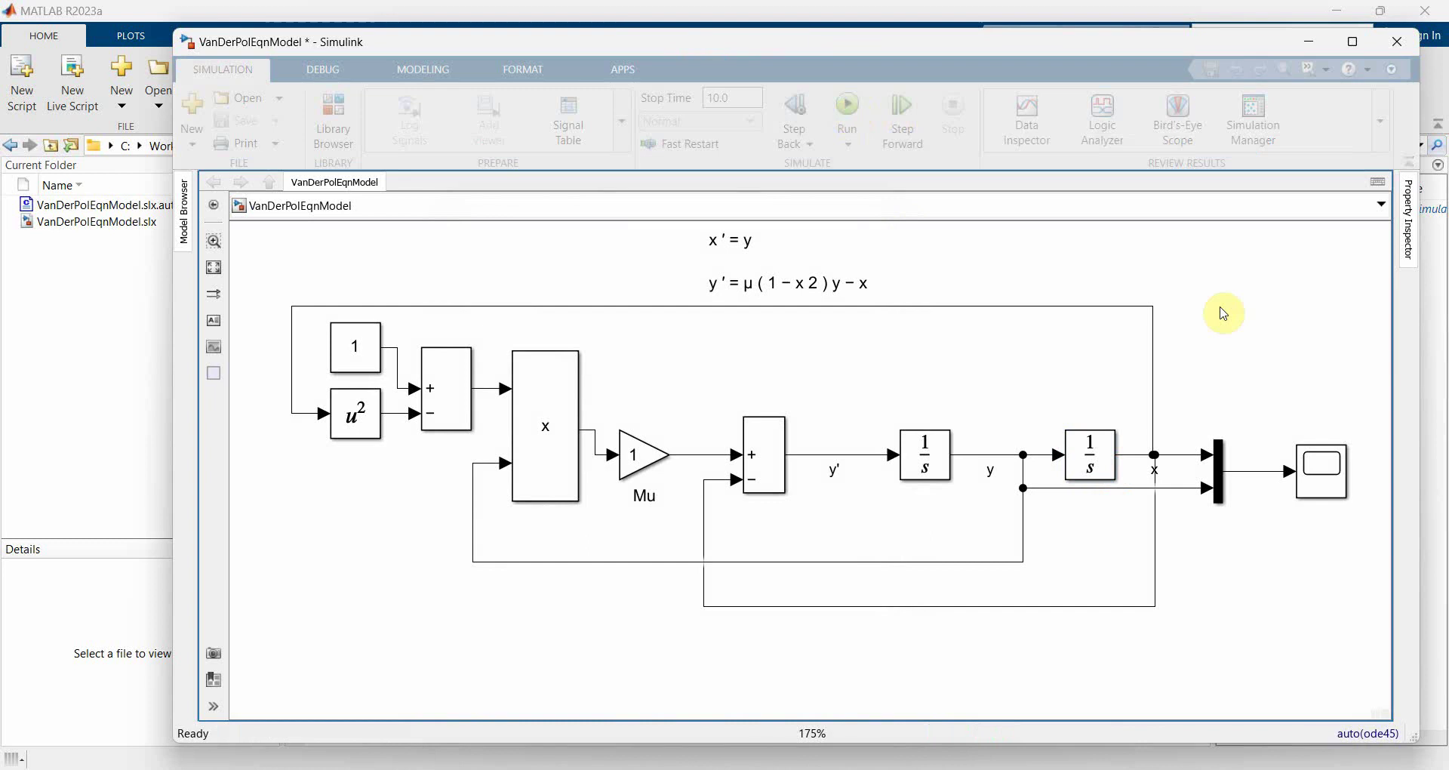
Step: Open the Scope's oscillating x and y plot and place the vdp example's scope plot at lower left
double_click(1328, 483)
left_click_drag(862, 331, 1127, 354)
mouse_move(98, 764)
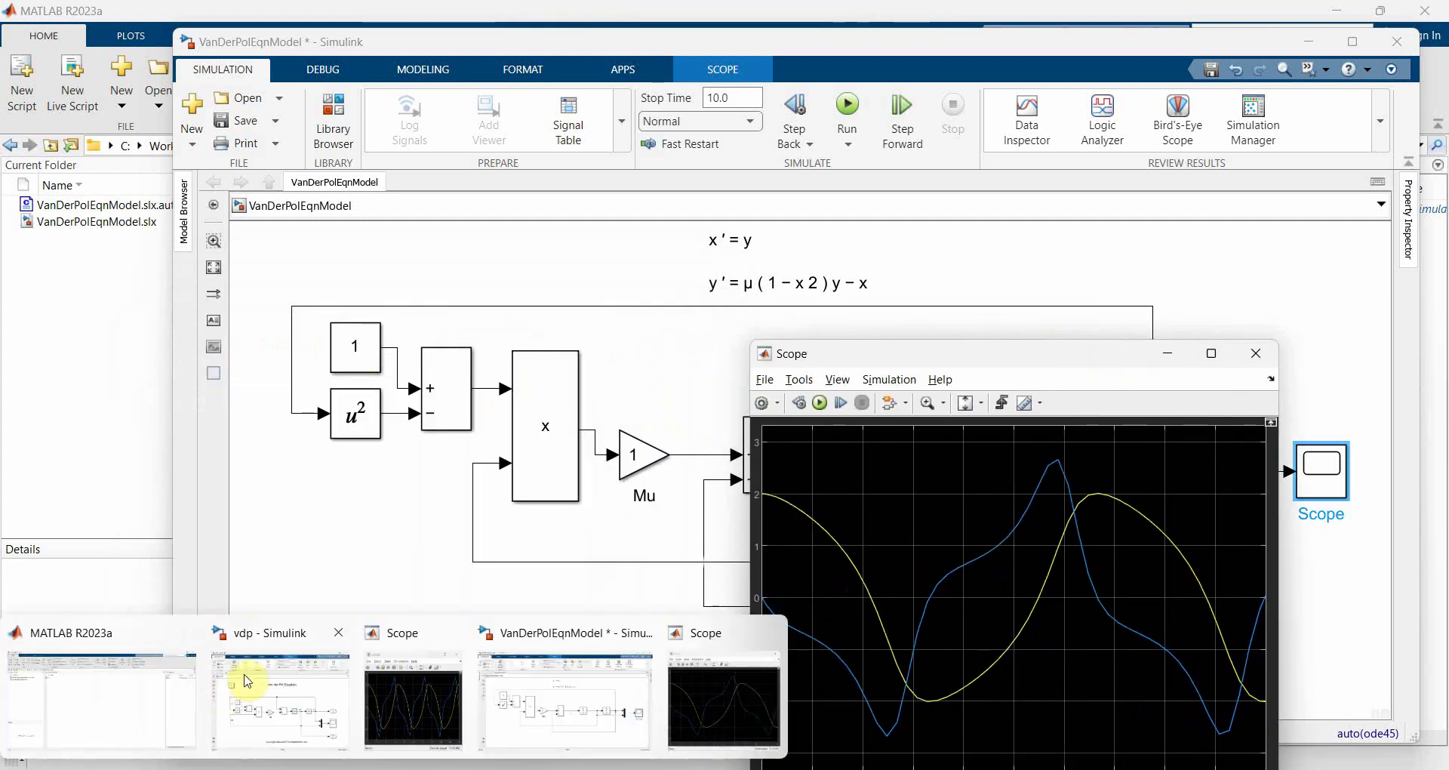
left_click(410, 709)
left_click_drag(1186, 255, 266, 408)
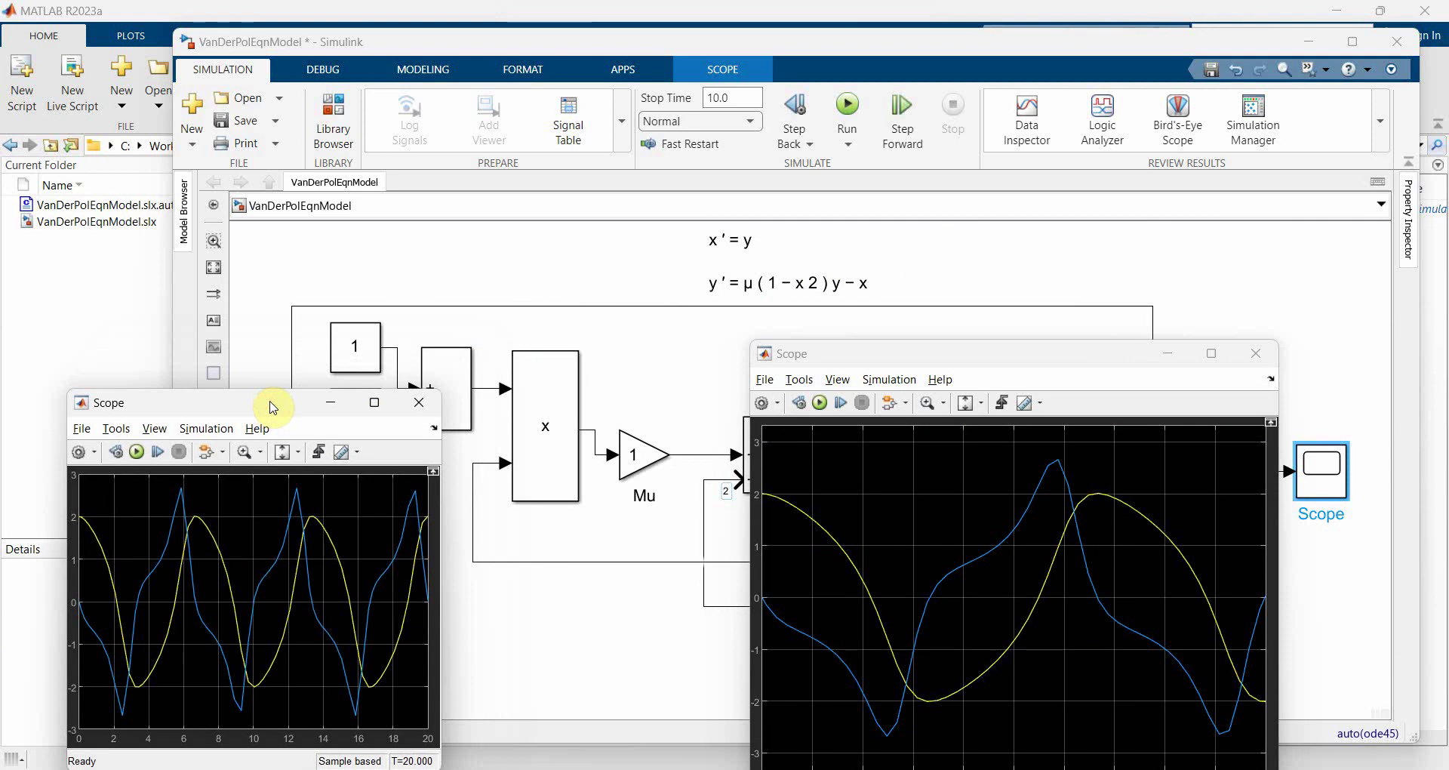
left_click_drag(949, 366, 986, 351)
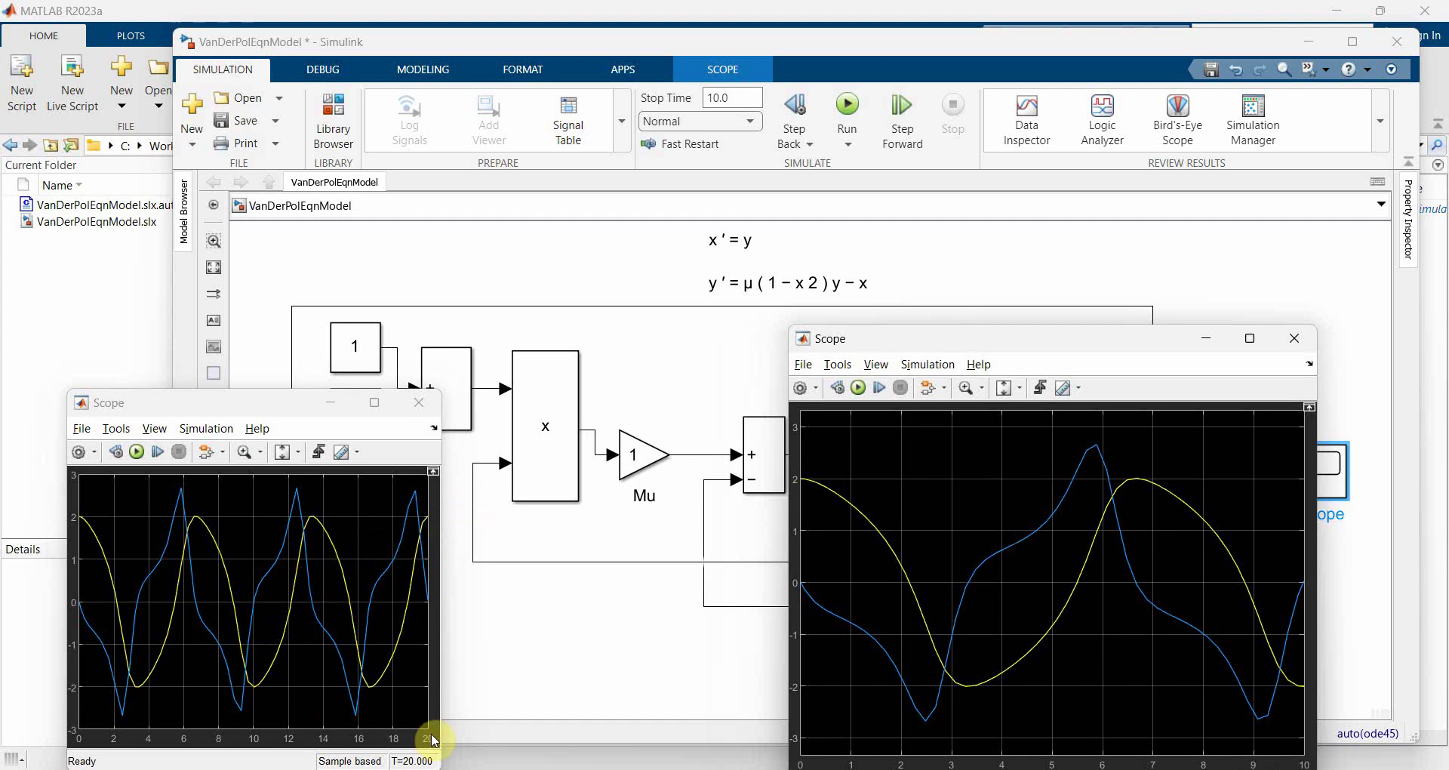
left_click(526, 668)
Step: Change the stop time to 20 and rerun the simulation
left_click(733, 99)
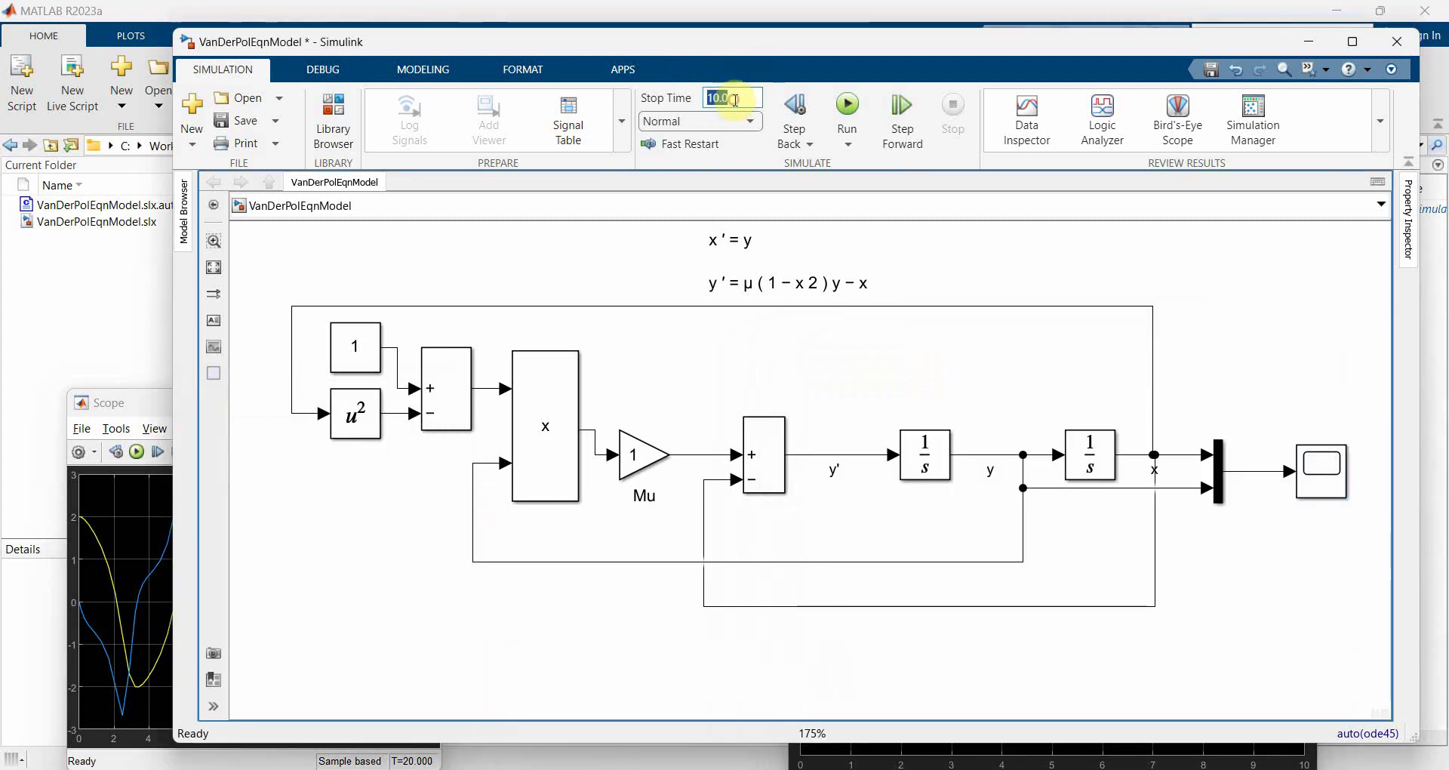
type("20")
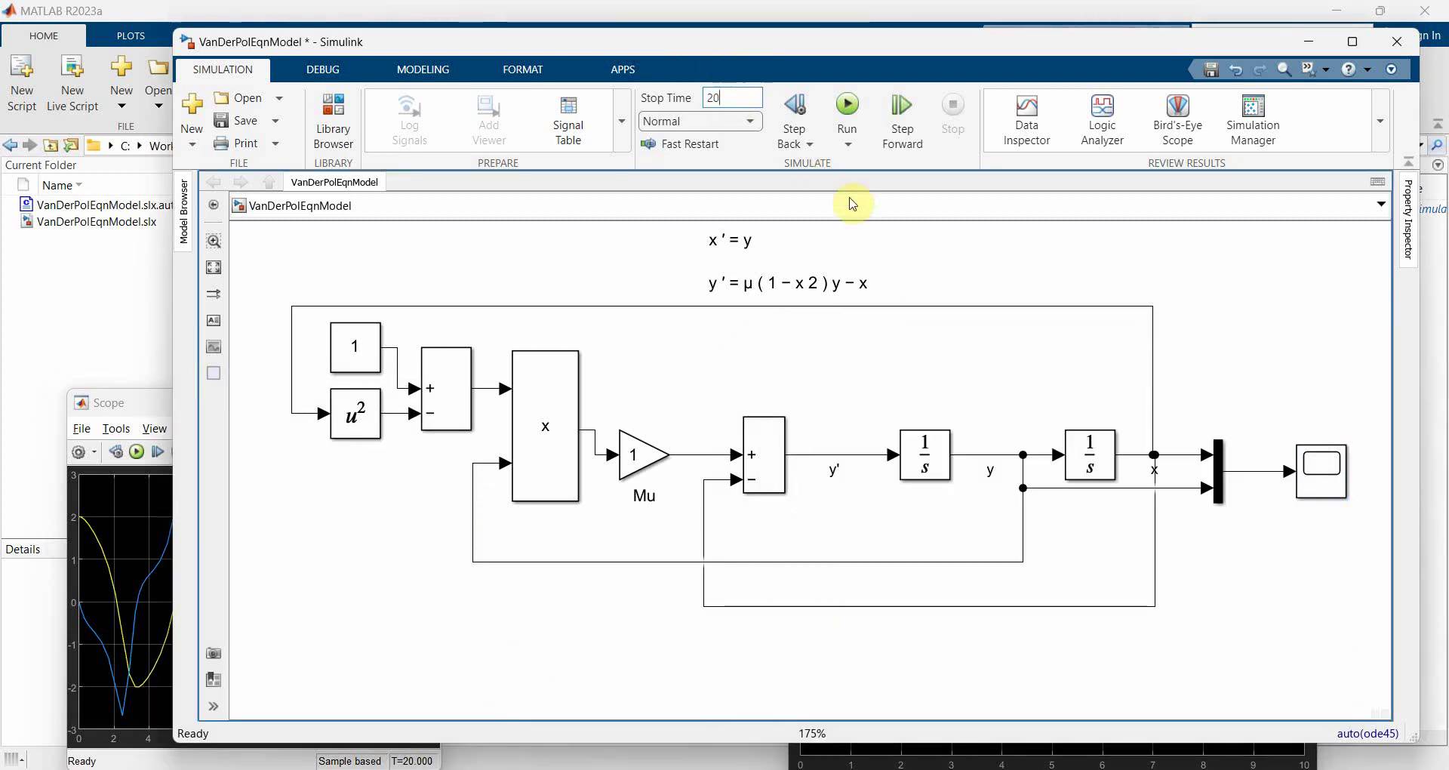
left_click(846, 107)
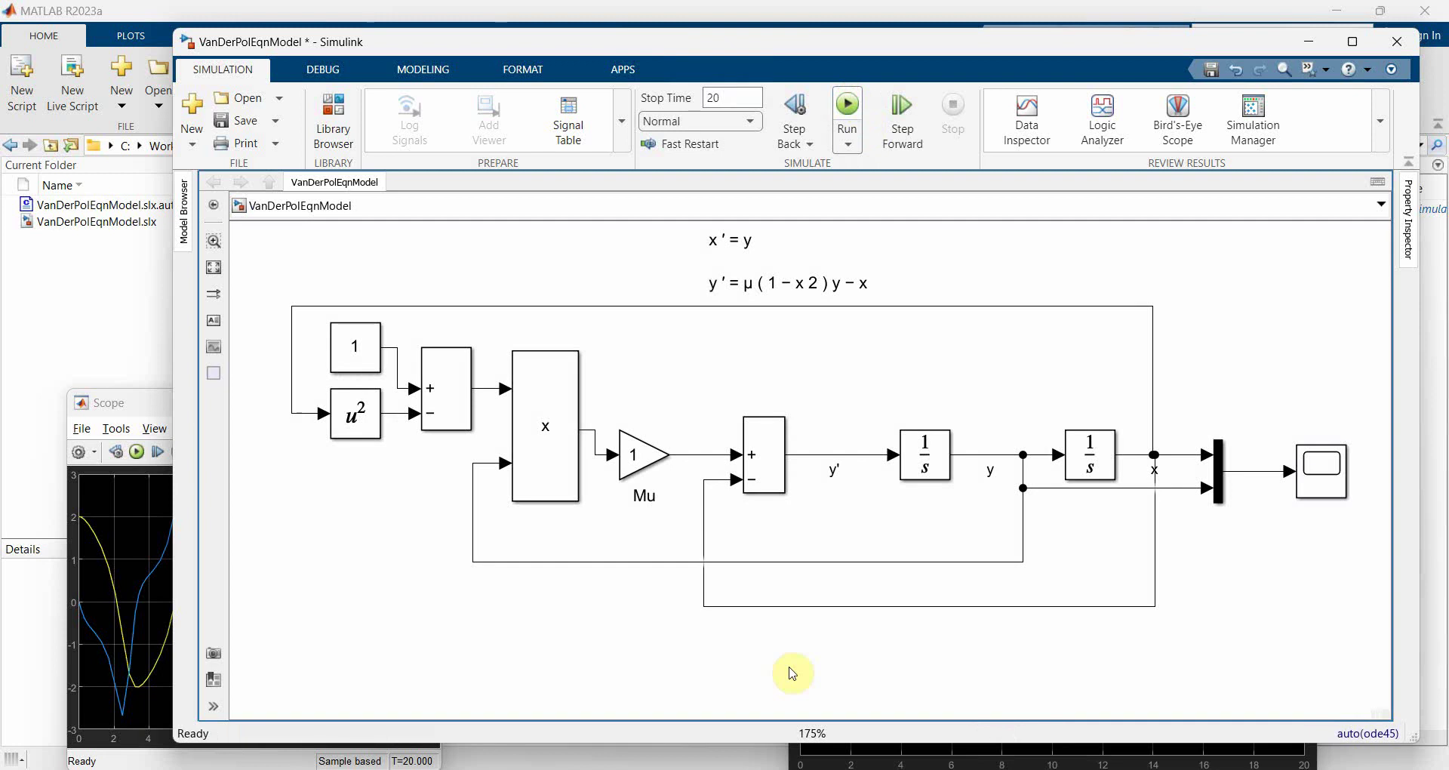
Step: Bring the updated scope plot forward and make it slightly narrower
left_click(815, 755)
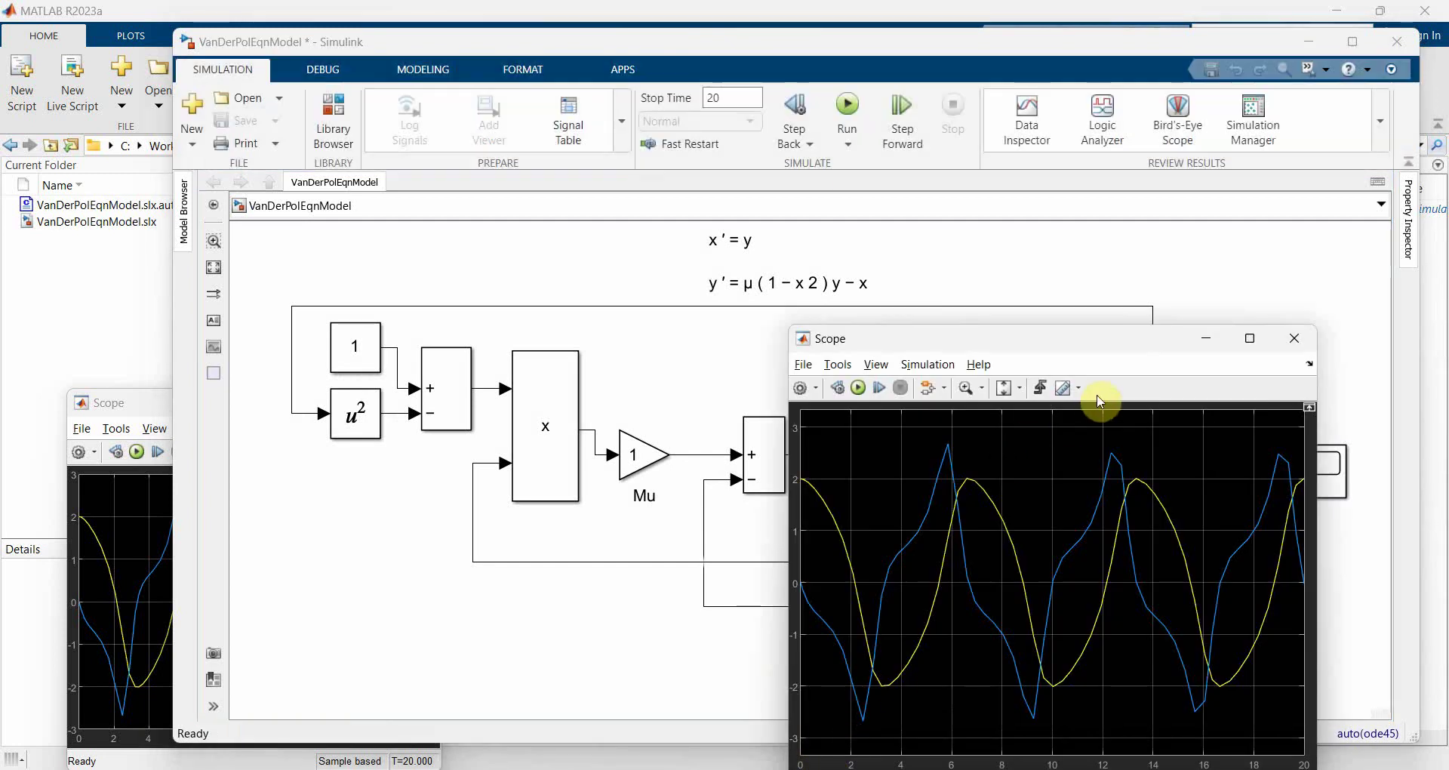
left_click_drag(1120, 355, 1124, 332)
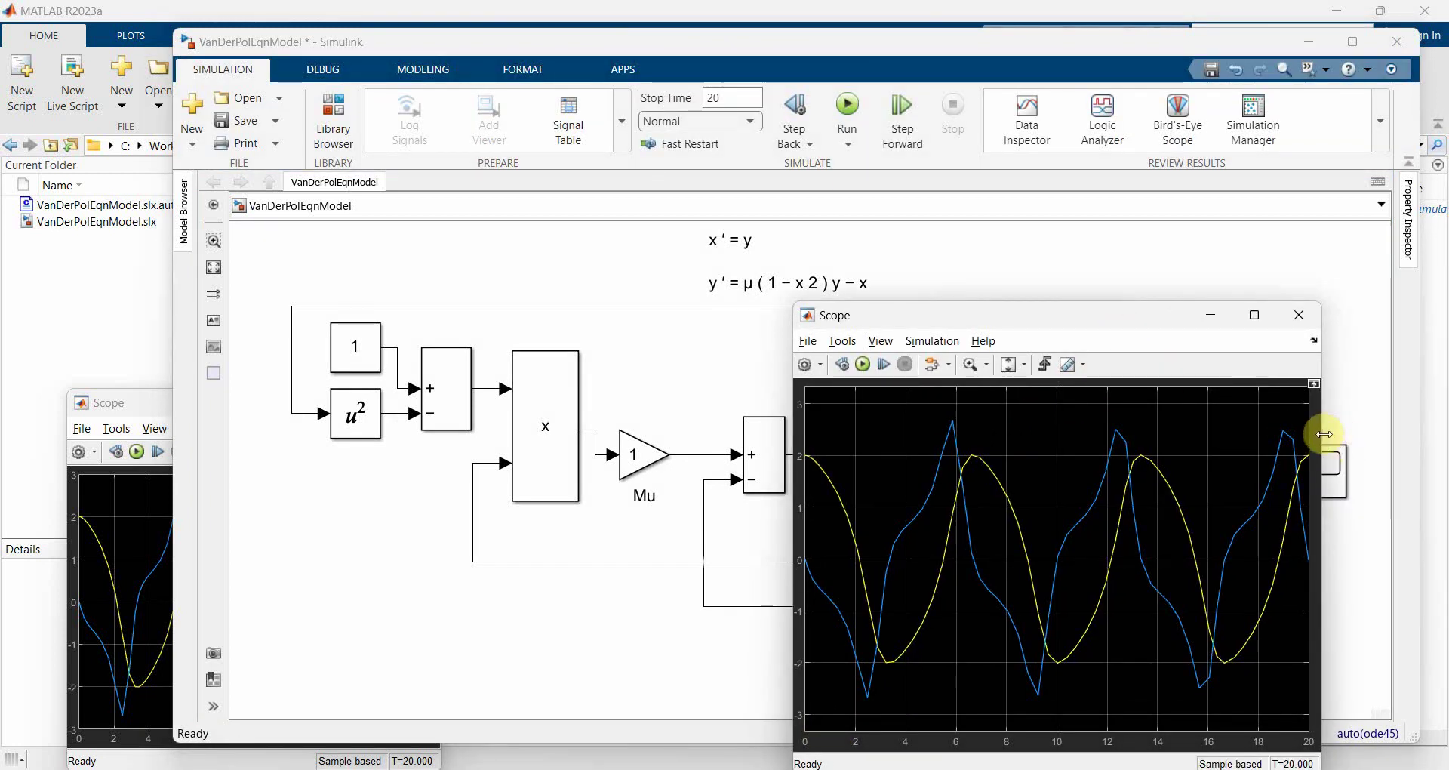
left_click_drag(1321, 438, 1225, 434)
left_click_drag(1064, 307, 1061, 336)
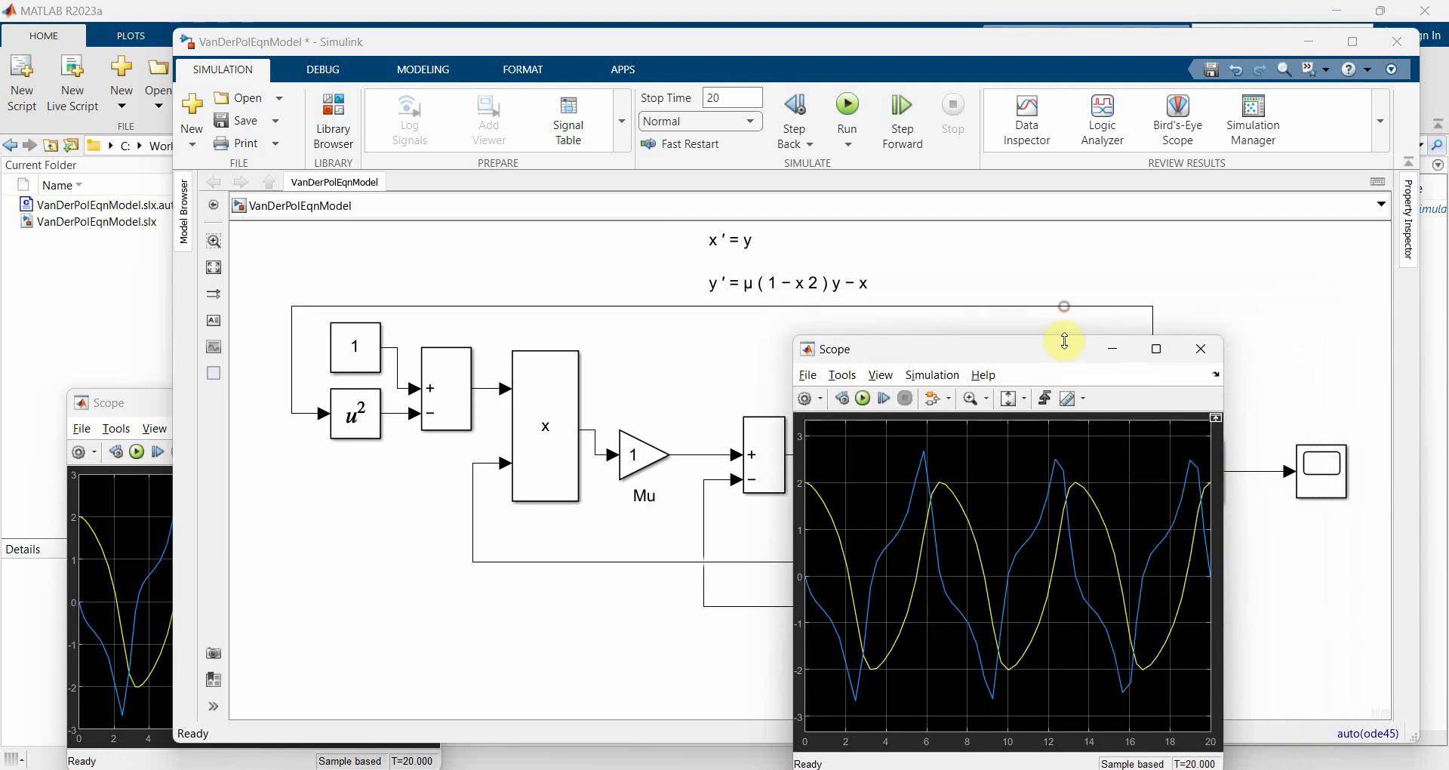
Step: Open the y′ equation annotation for editing and exit without changes
left_click(997, 258)
left_click(746, 279)
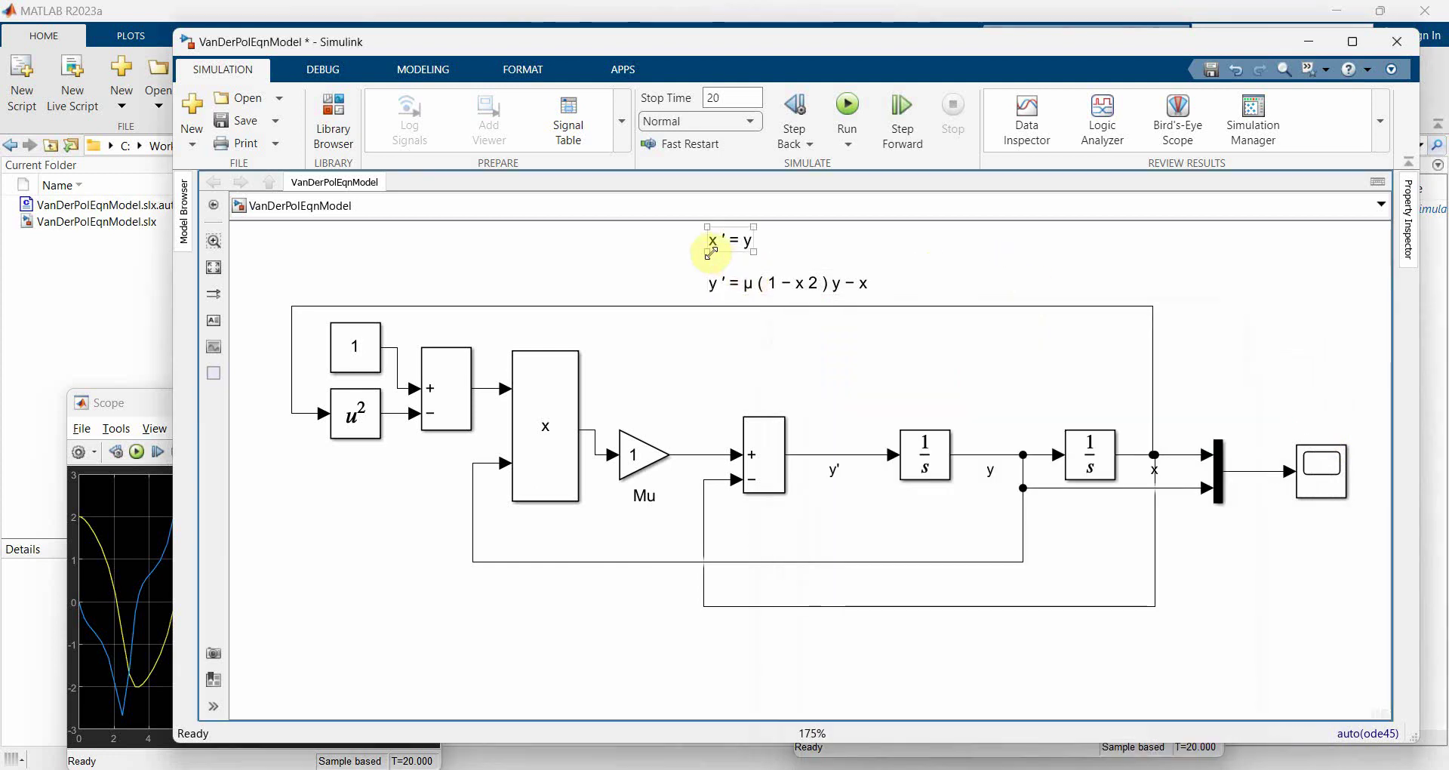
double_click(747, 280)
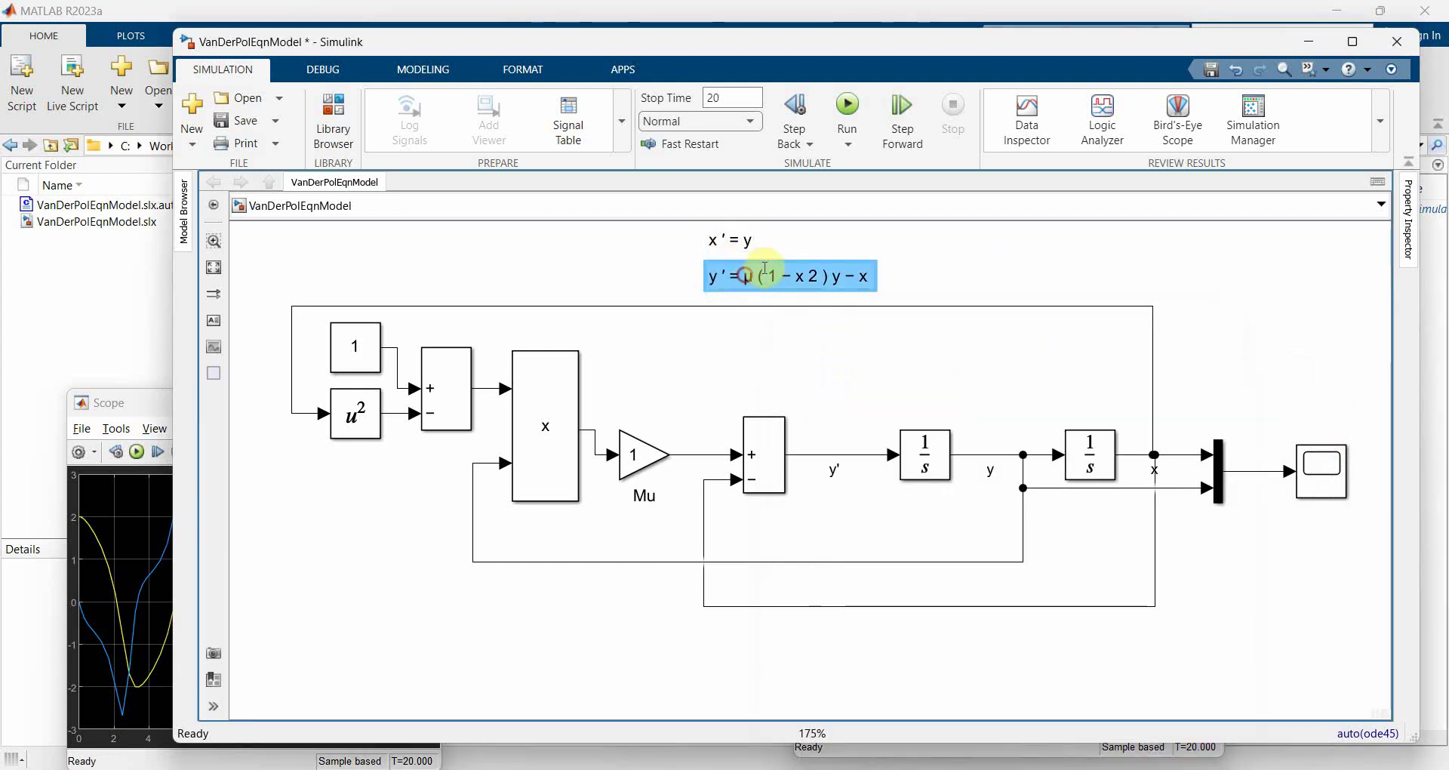
left_click(951, 272)
left_click(788, 279)
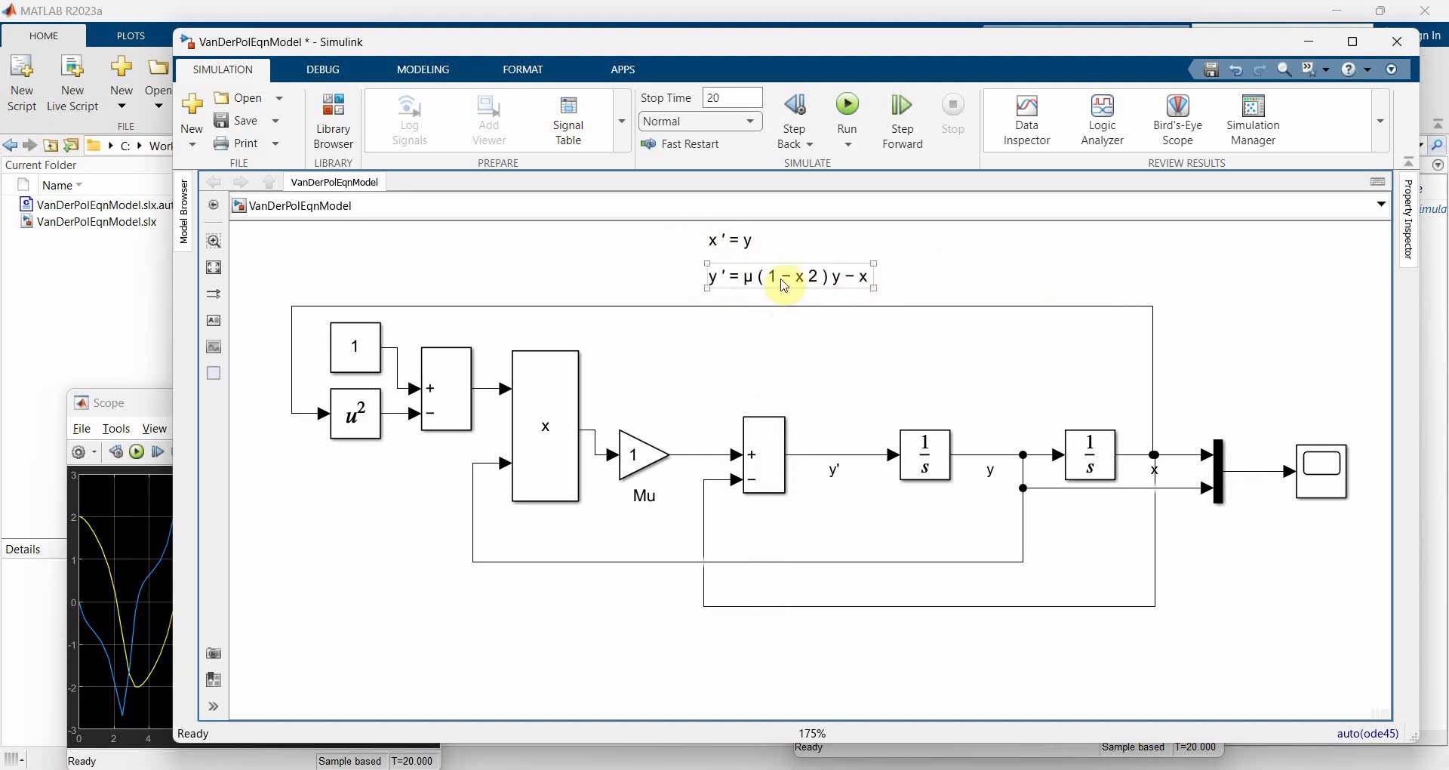
left_click(812, 326)
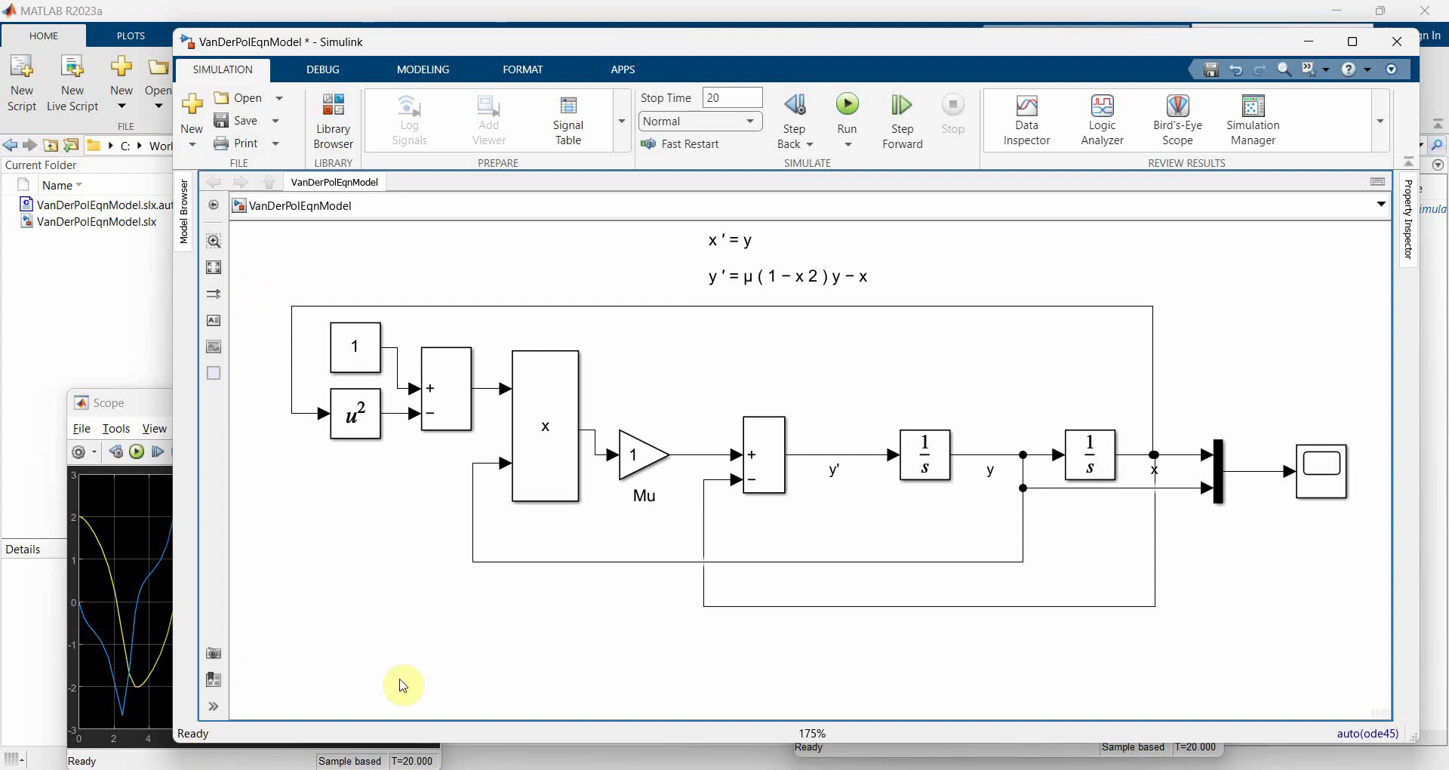
Step: Reopen the Scope and place its 0–20 s x and y plot right of the diagram
double_click(1334, 461)
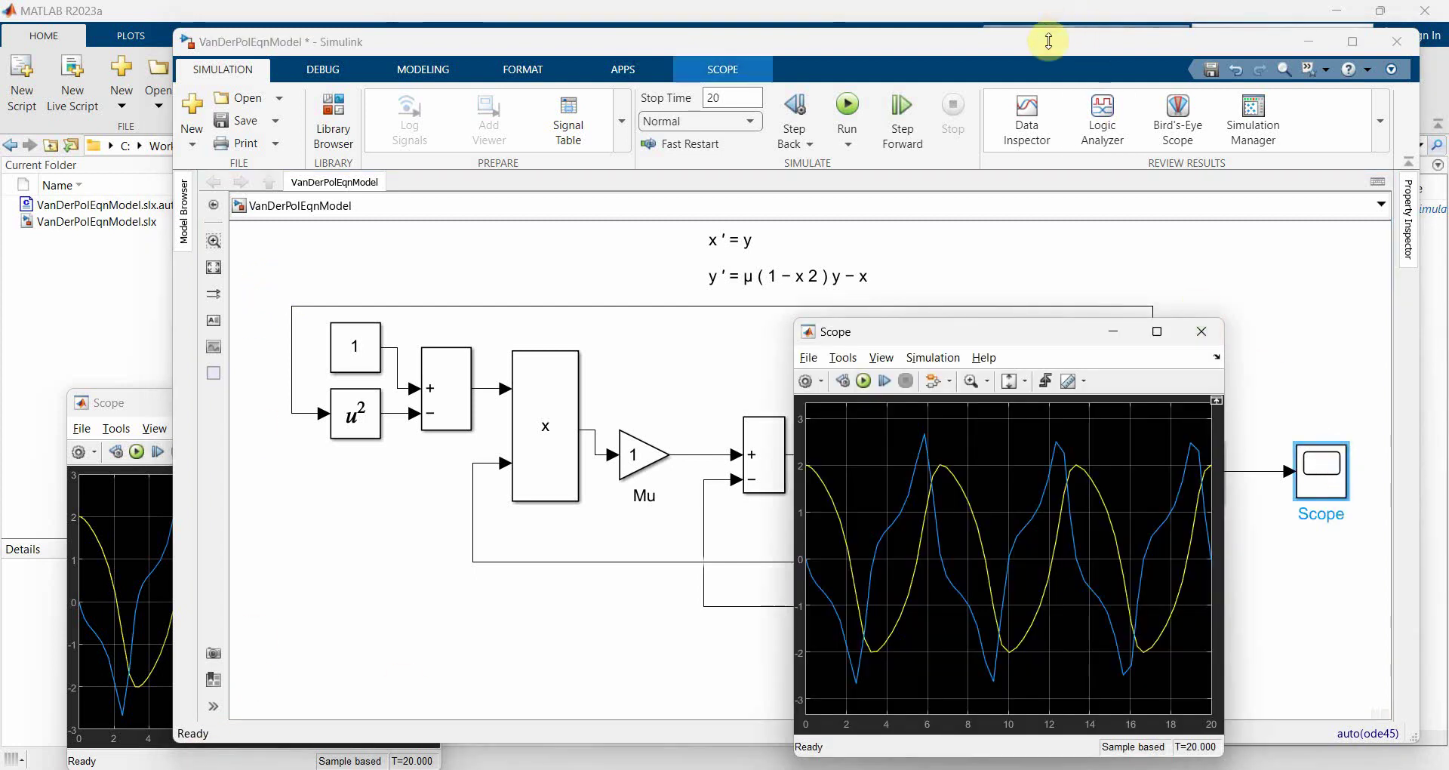
left_click_drag(1044, 43, 948, 43)
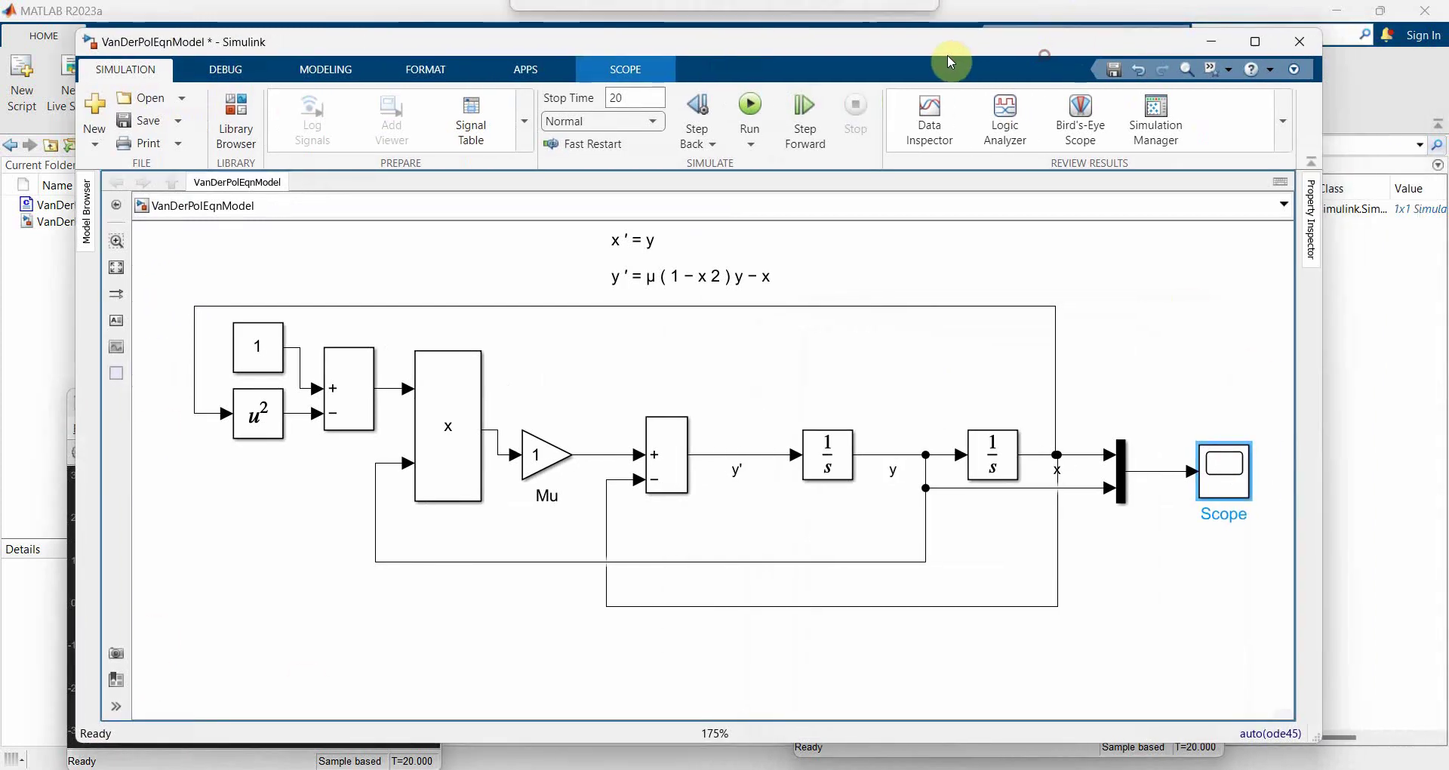
left_click(921, 753)
left_click_drag(1075, 339, 1283, 345)
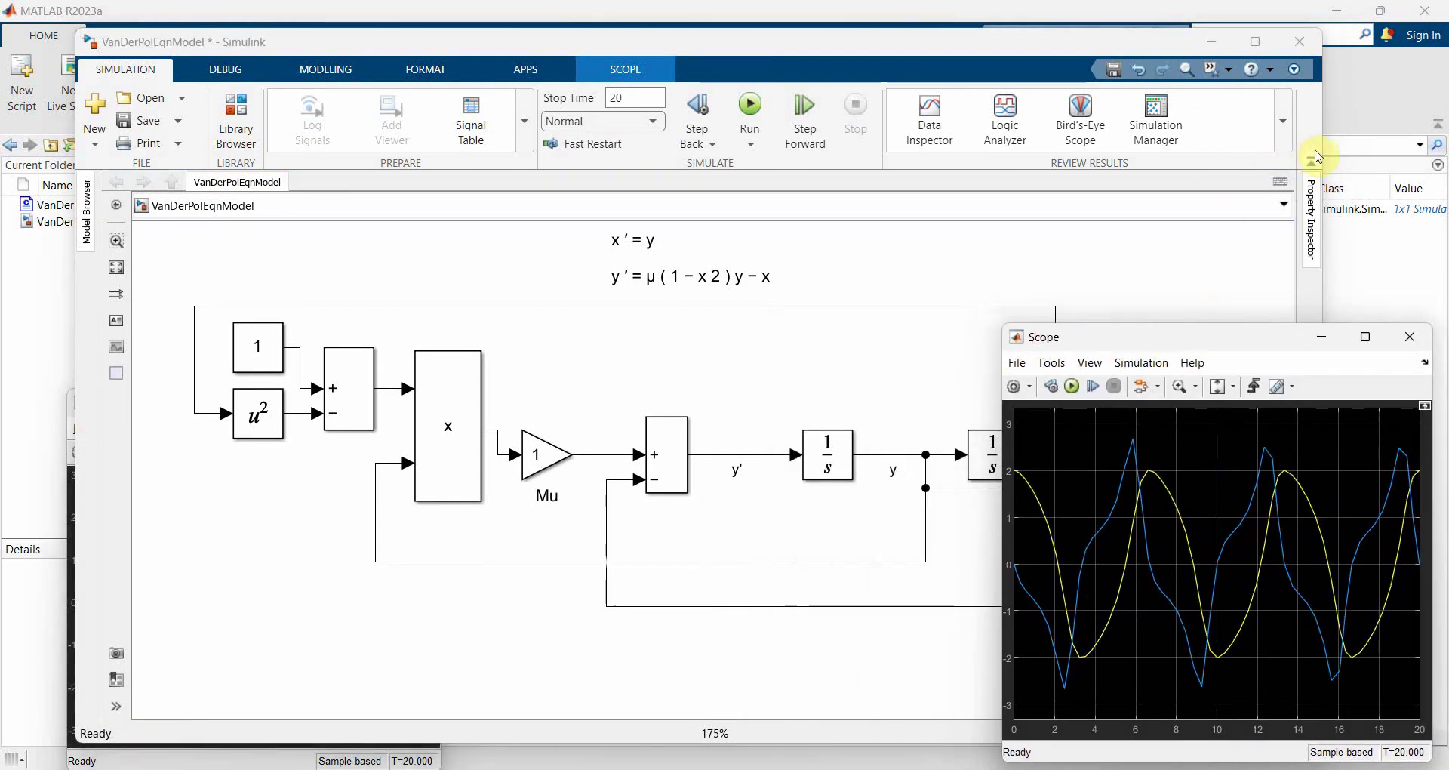
mouse_move(1108, 348)
left_mouse_down()
mouse_move(814, 355)
mouse_move(1397, 365)
mouse_move(1154, 377)
mouse_move(1127, 360)
left_mouse_up()
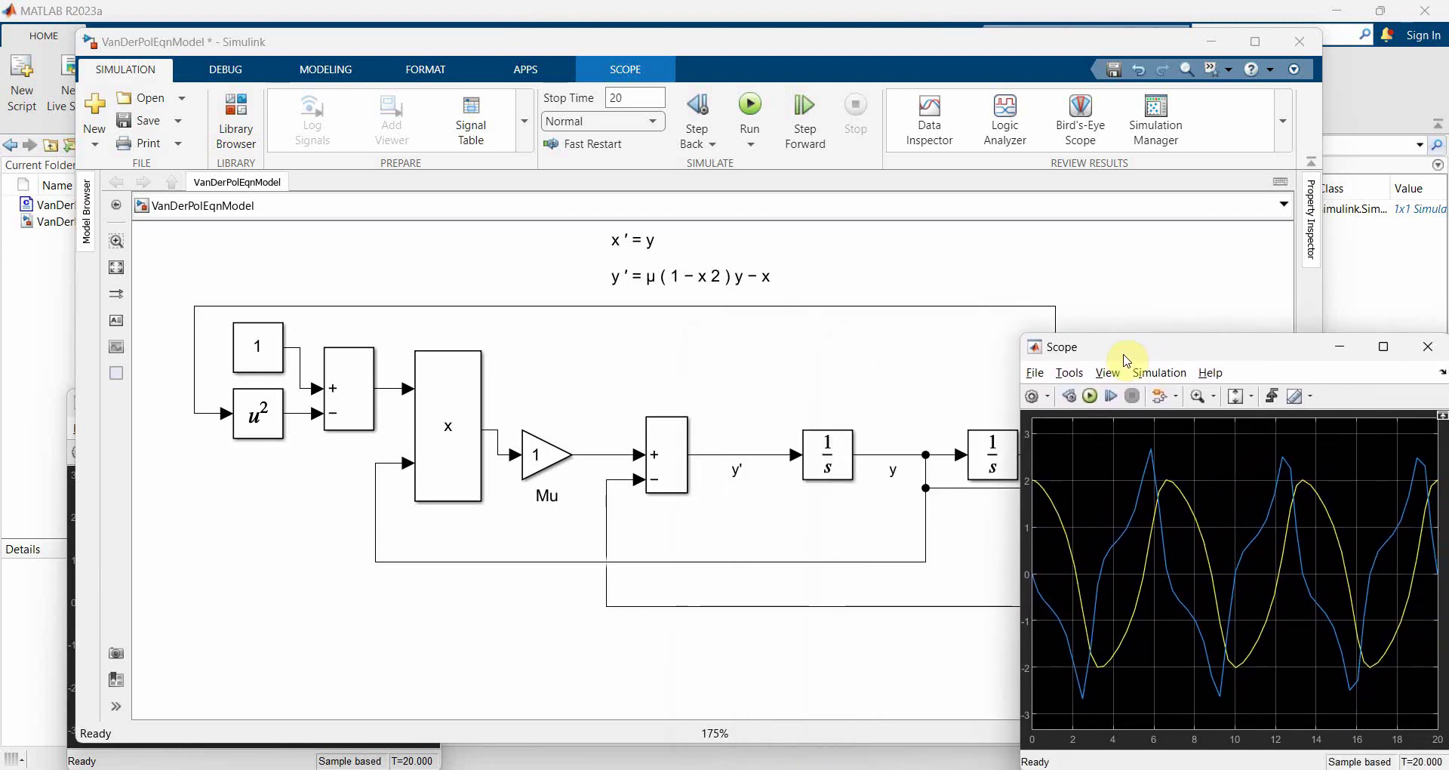